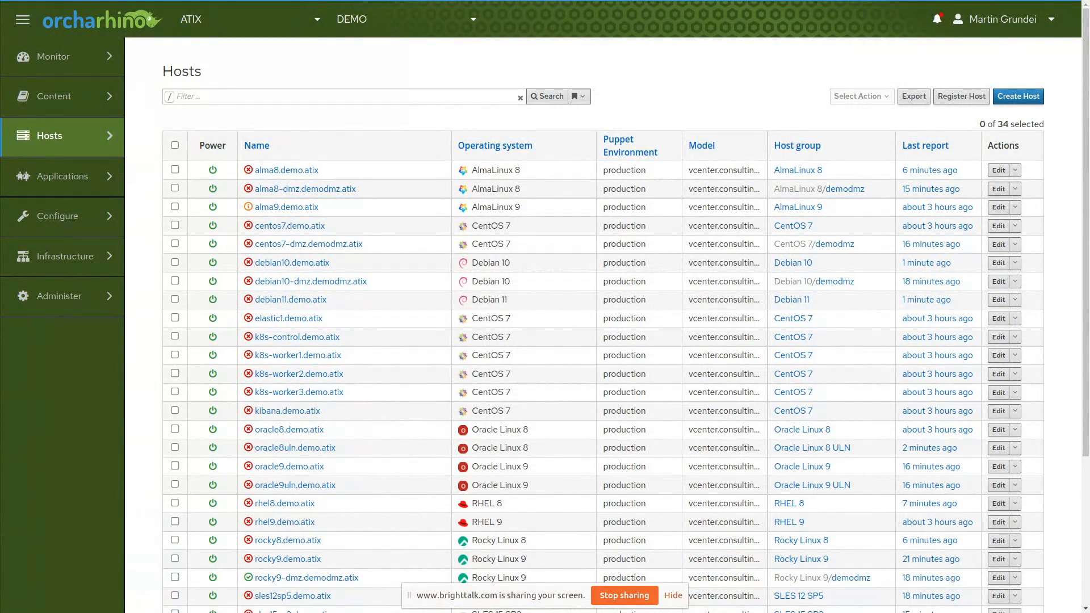
pyautogui.press('F11')
pyautogui.scroll(-1, 138, 365)
pyautogui.scroll(1, 138, 366)
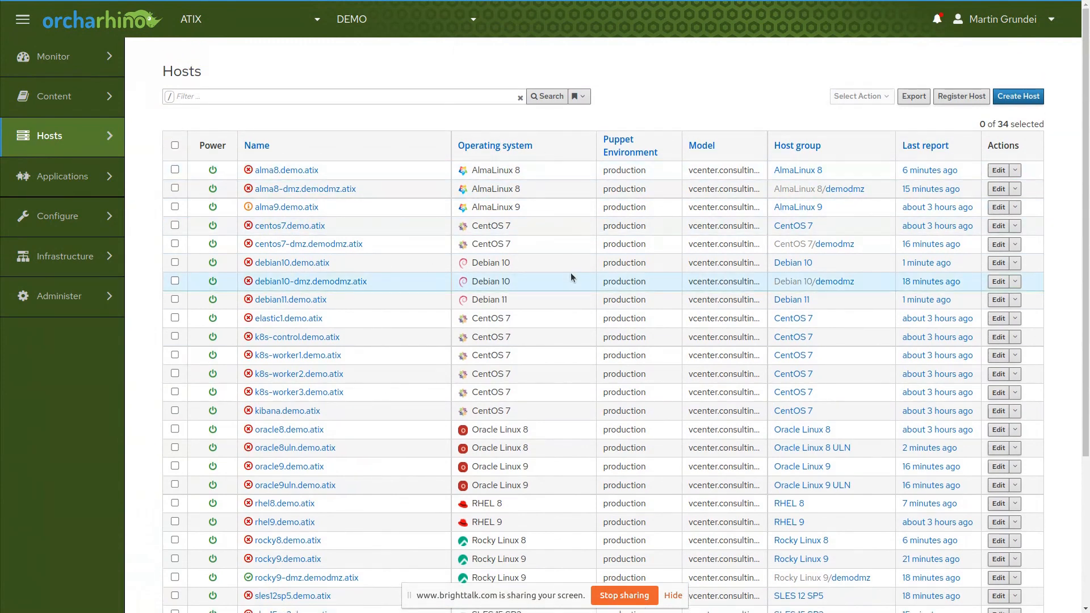
pyautogui.scroll(-1, 571, 273)
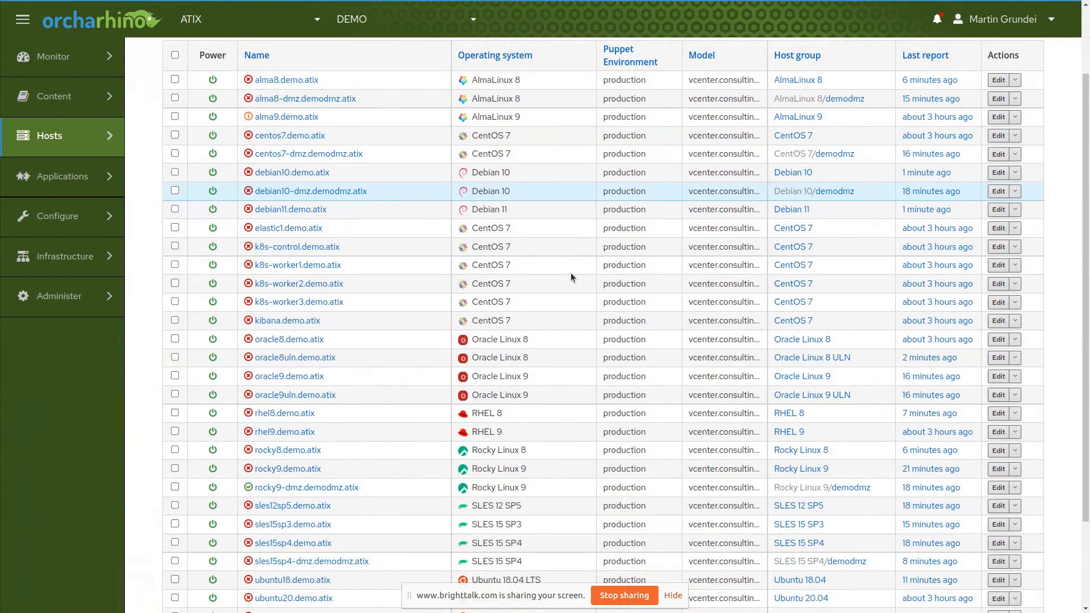
pyautogui.scroll(1, 571, 276)
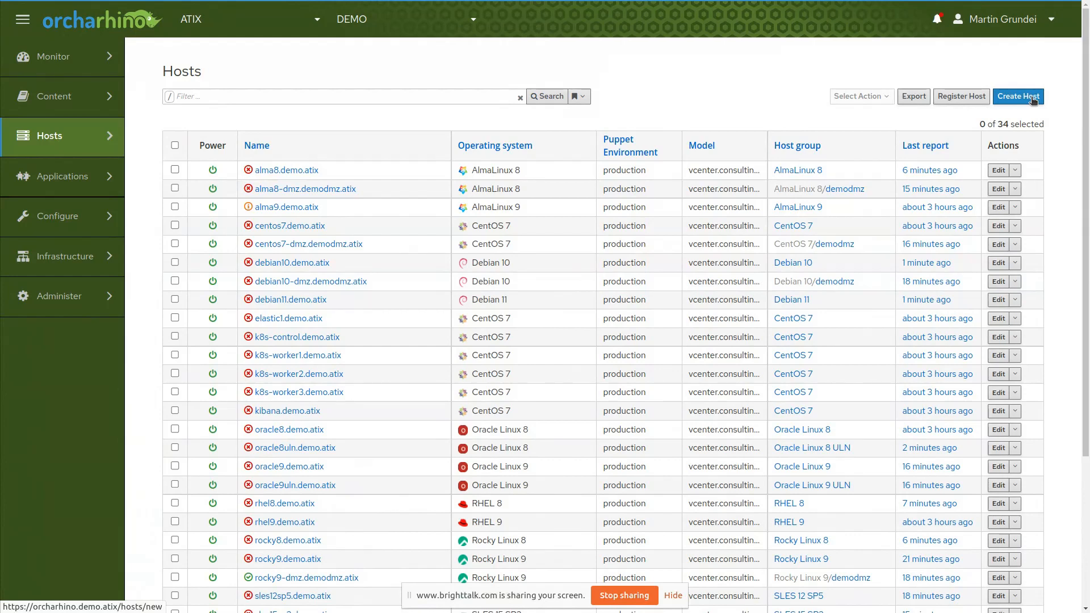
# Start creating a new host and set its name to test-centos7.
pyautogui.click(966, 320)
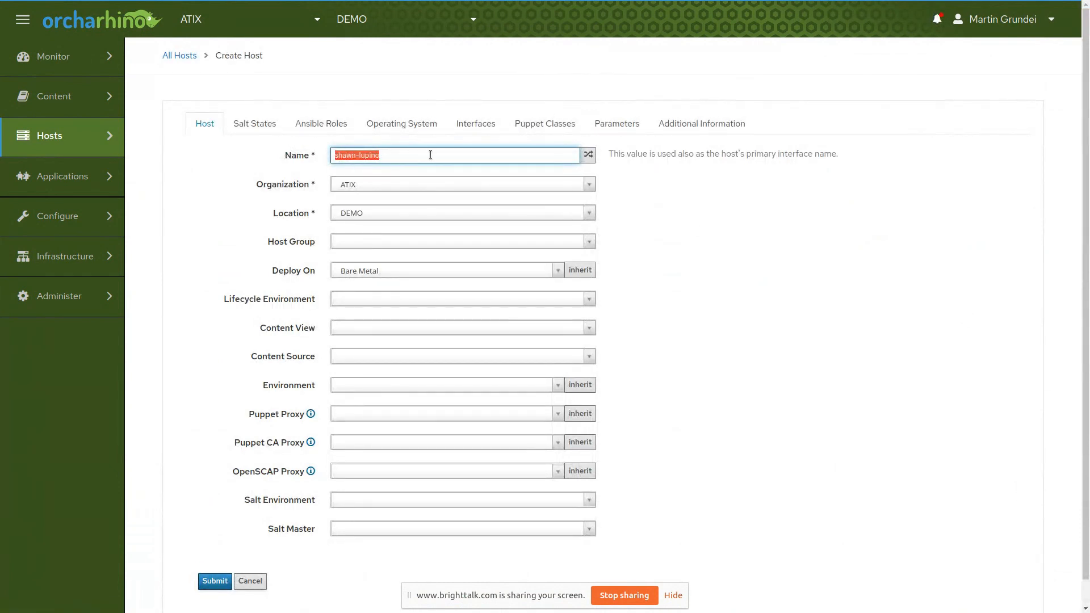
pyautogui.click(453, 178)
pyautogui.click(446, 153)
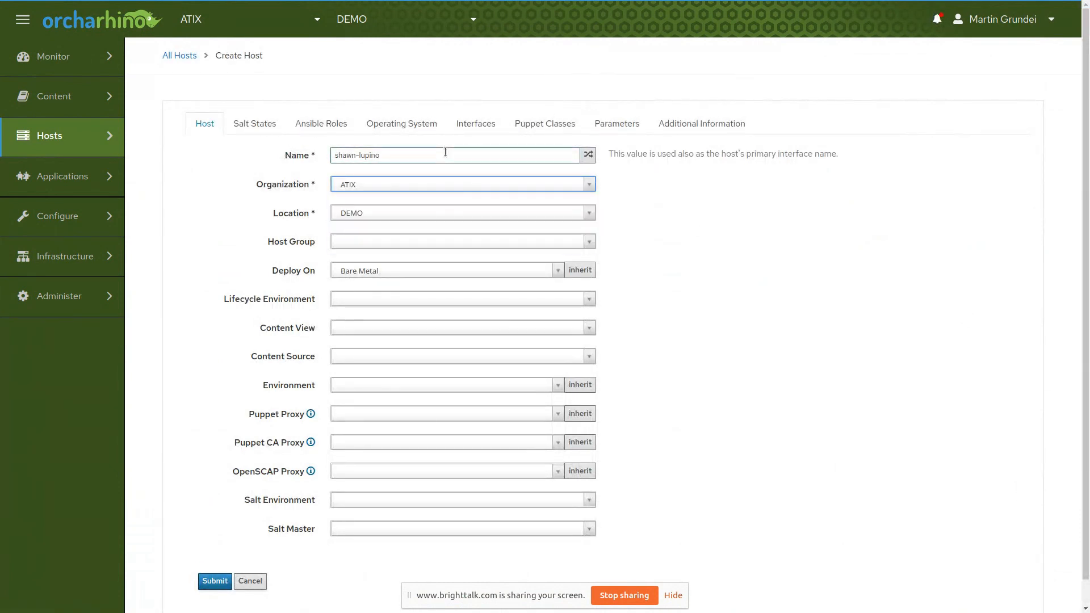
pyautogui.click(435, 149)
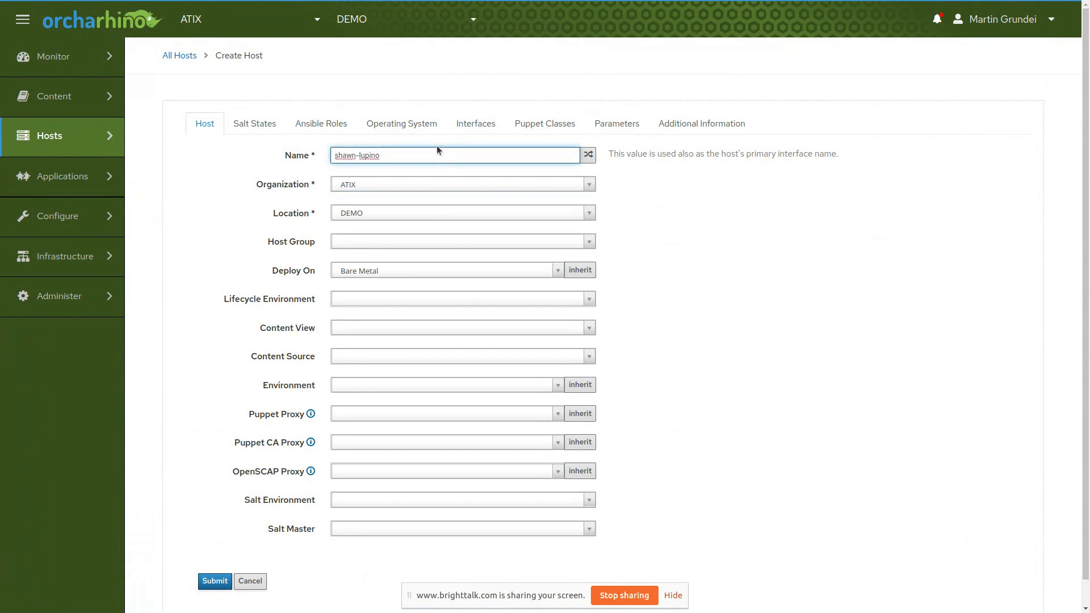
pyautogui.press('BackSpace')
pyautogui.press('BackSpace')
pyautogui.press('BackSpace')
pyautogui.press('BackSpace')
pyautogui.press('BackSpace')
pyautogui.press('BackSpace')
pyautogui.press('BackSpace')
pyautogui.press('BackSpace')
pyautogui.press('BackSpace')
pyautogui.press('BackSpace')
pyautogui.press('BackSpace')
pyautogui.press('BackSpace')
pyautogui.write('test')
pyautogui.write('-ce')
pyautogui.write('nos7')
pyautogui.write('t')
# Assign the CentOS 7 host group to the new host and submit it for creation.
pyautogui.click(376, 241)
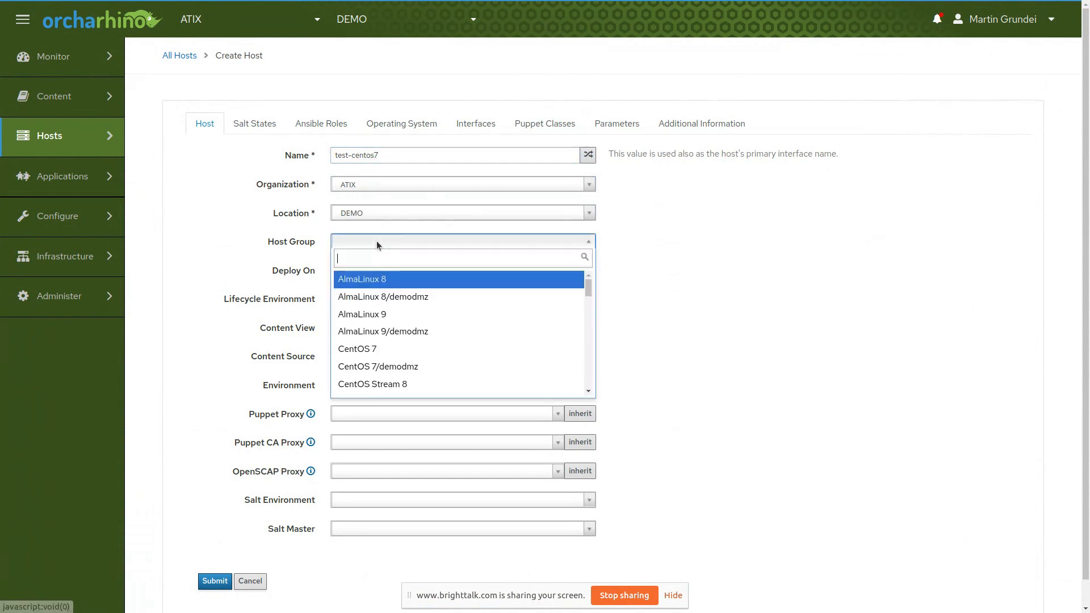
pyautogui.click(409, 350)
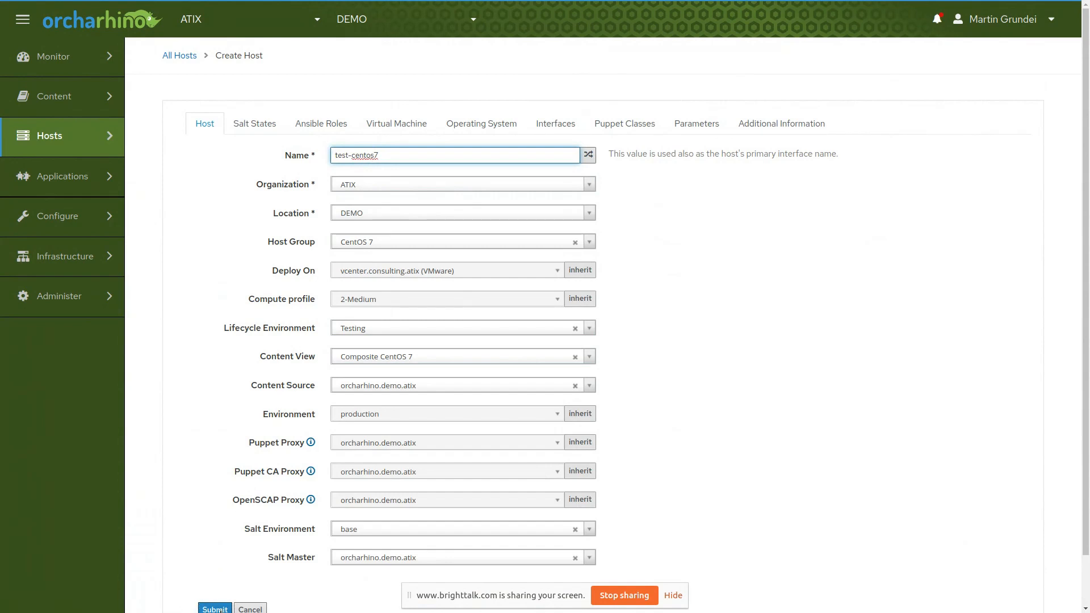
pyautogui.click(215, 609)
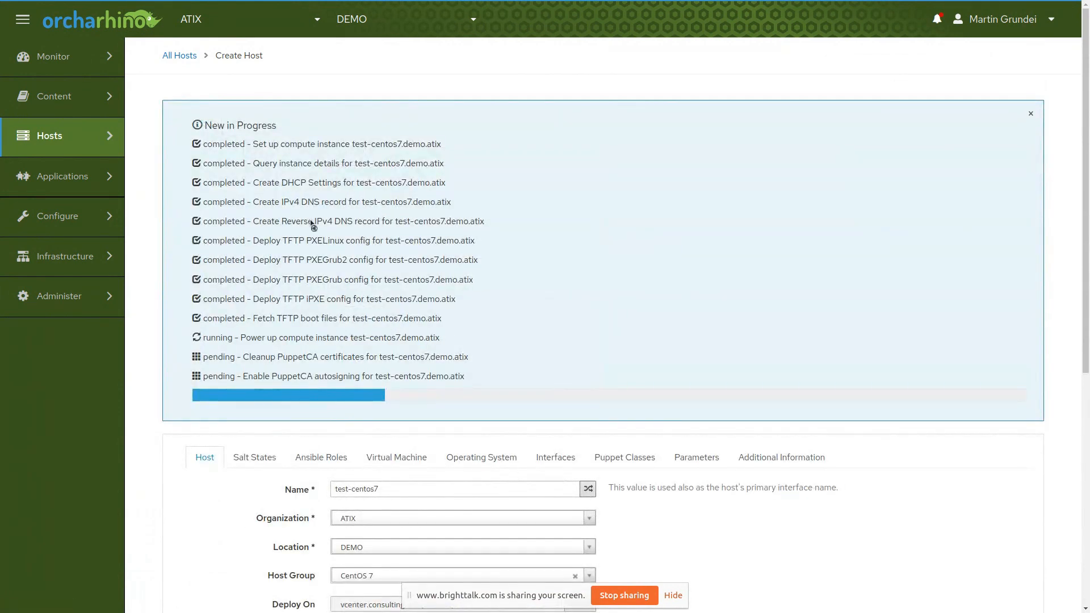
# Return to the list of all hosts, open centos7.demo.atix and review its status properties.
pyautogui.moveTo(76, 139)
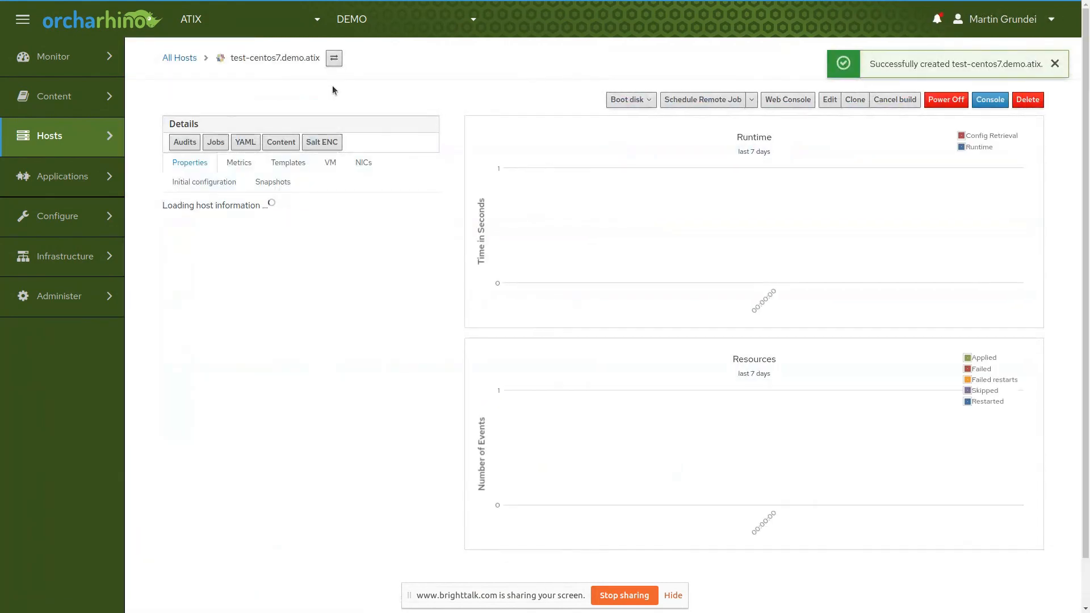
pyautogui.click(181, 58)
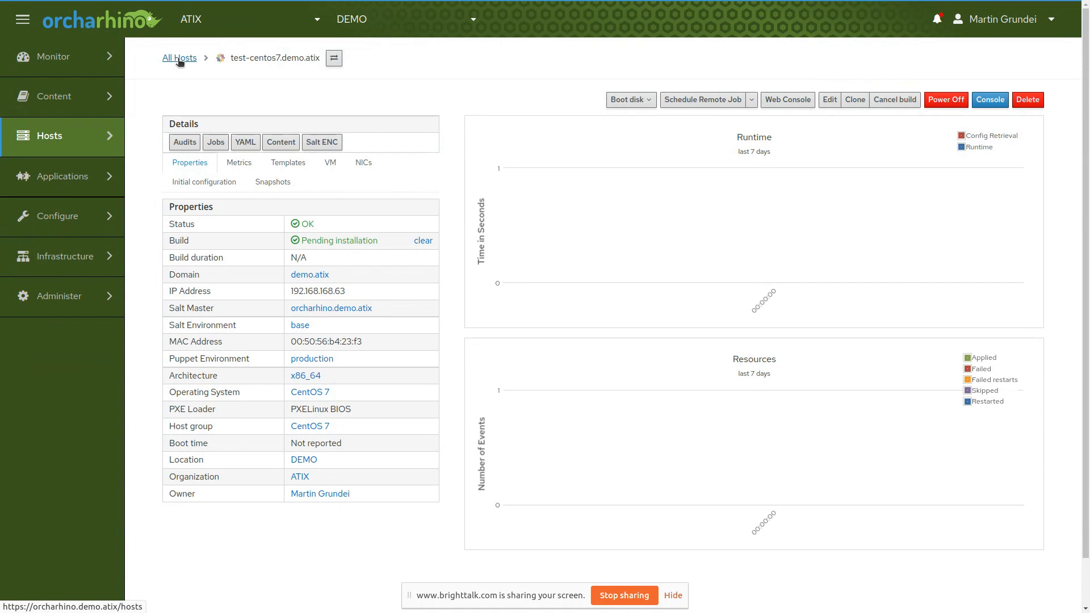
pyautogui.click(179, 58)
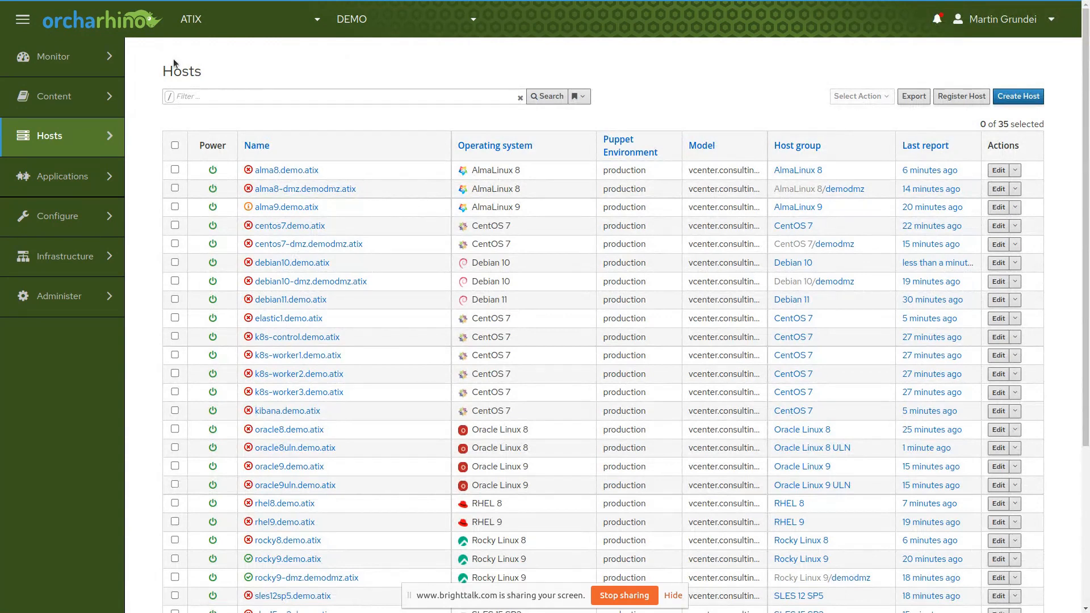
pyautogui.click(312, 227)
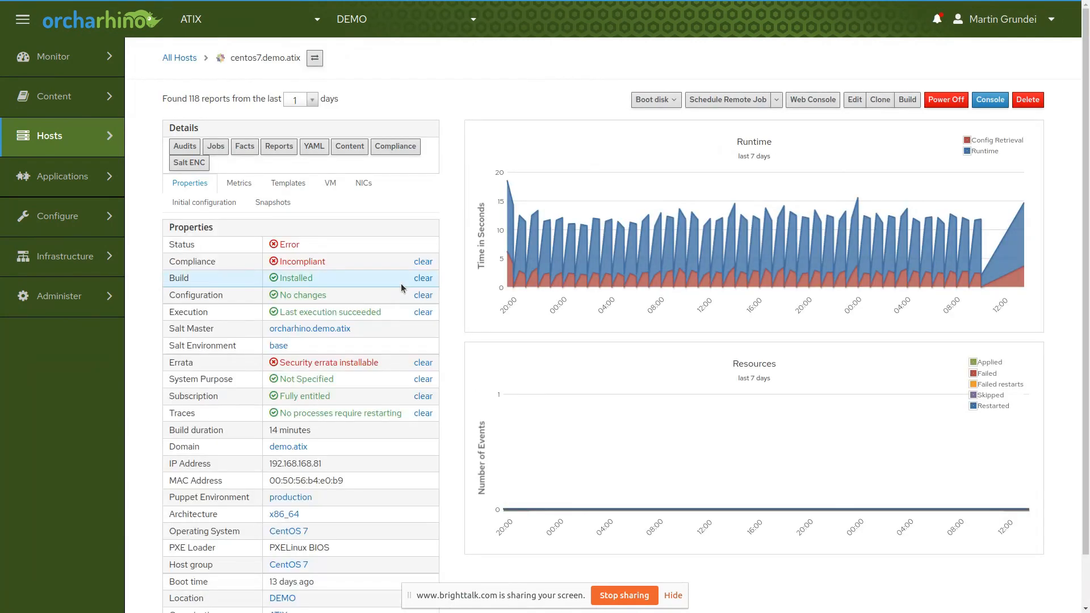
pyautogui.scroll(-1, 401, 289)
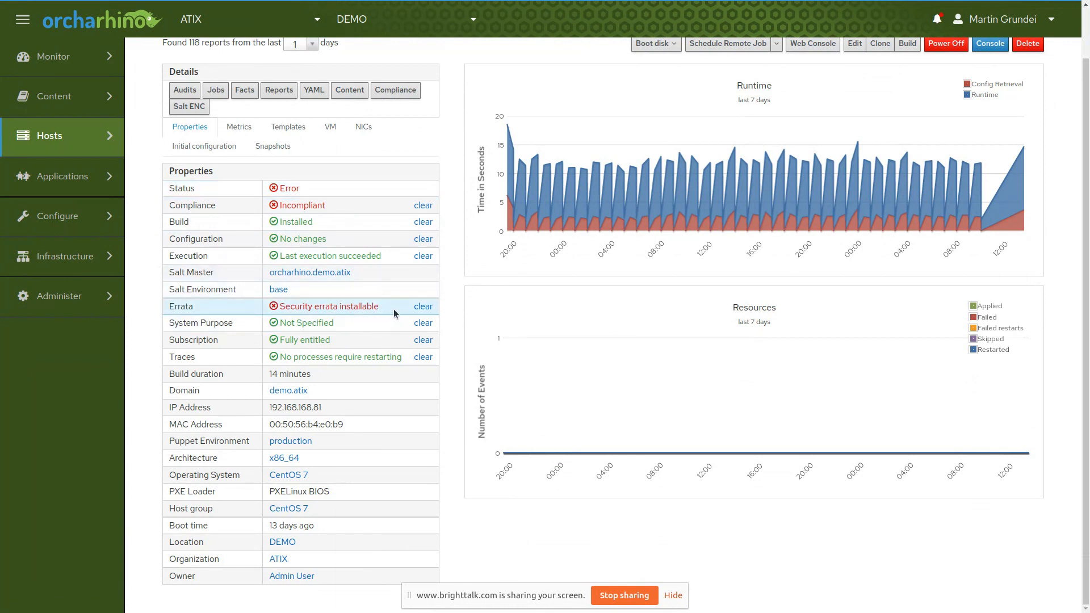
pyautogui.scroll(1, 397, 313)
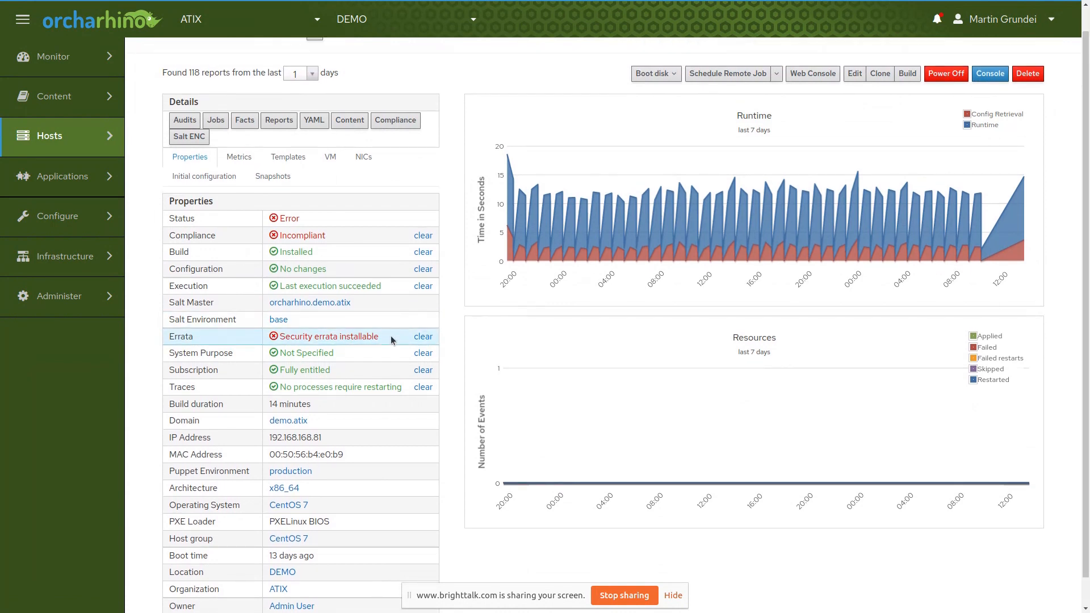
pyautogui.scroll(1, 391, 340)
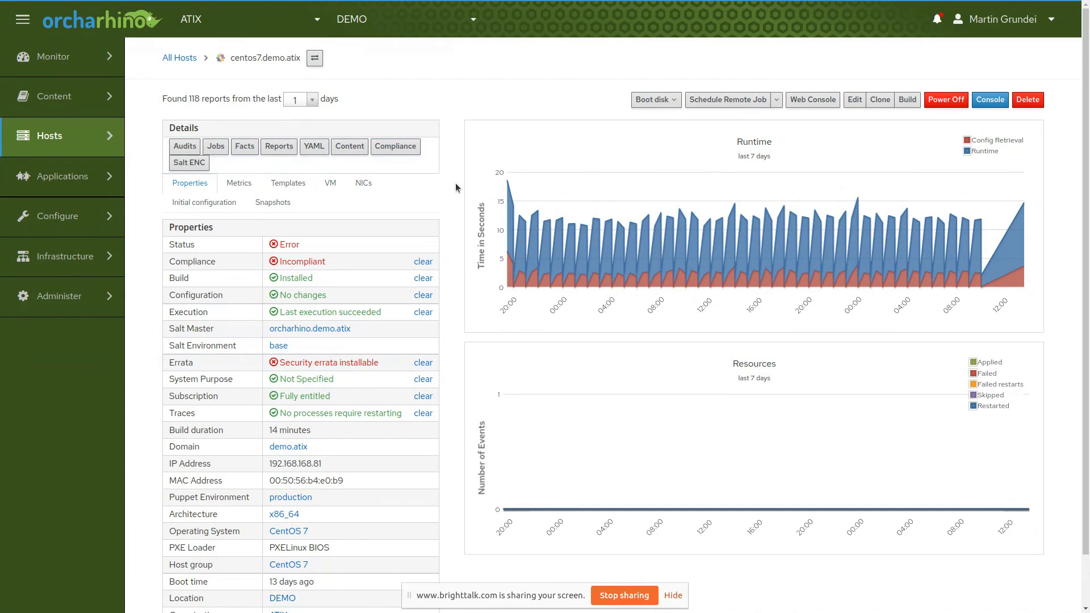
# Run Puppet once on centos7.demo.atix as a remote job and return to the host's details page.
pyautogui.click(778, 100)
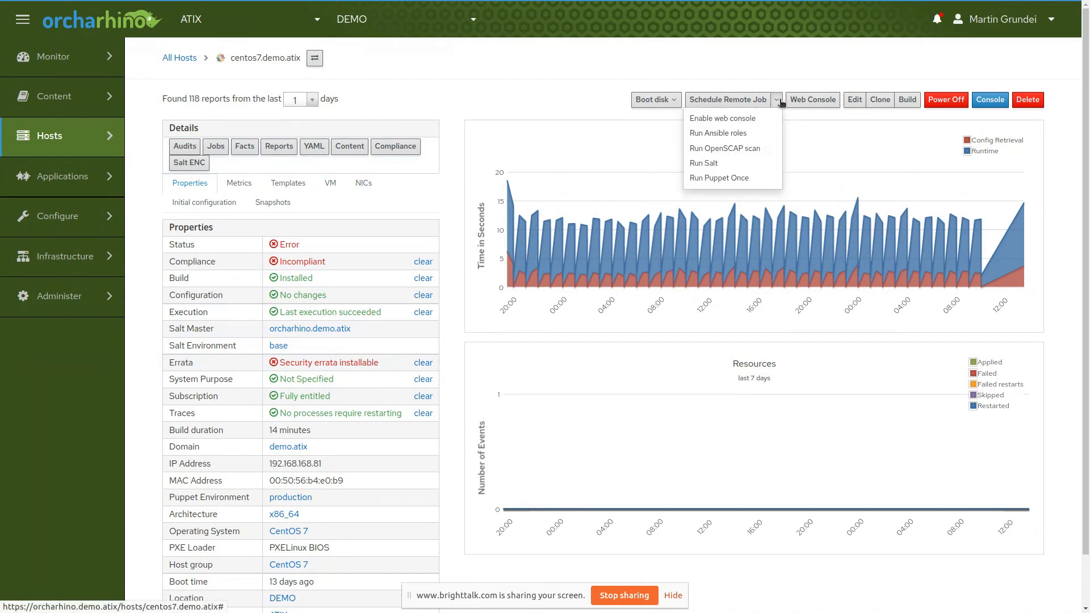
pyautogui.click(744, 179)
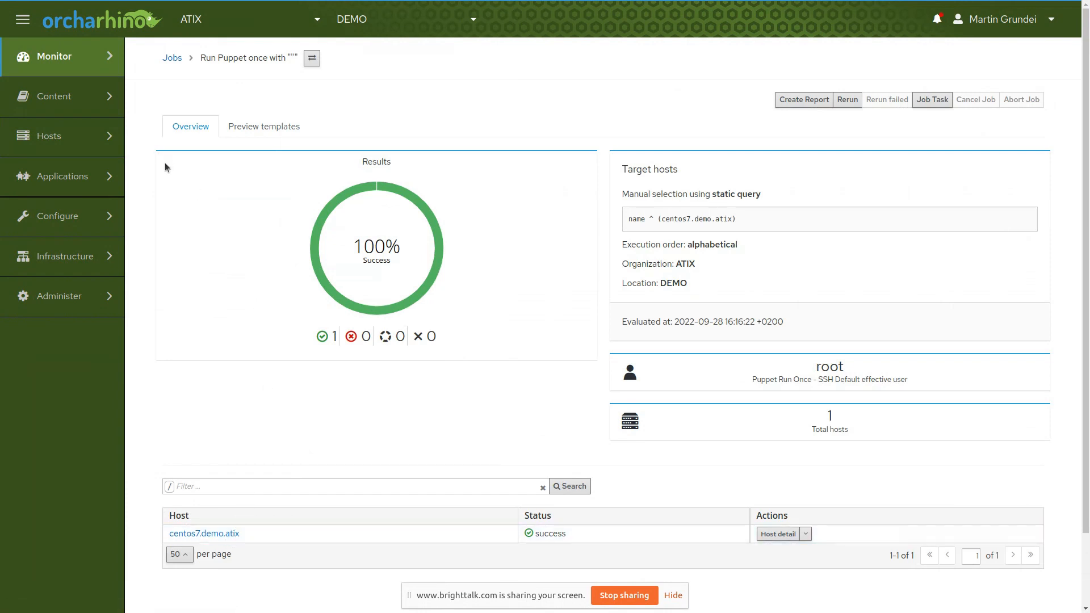
pyautogui.press('F11')
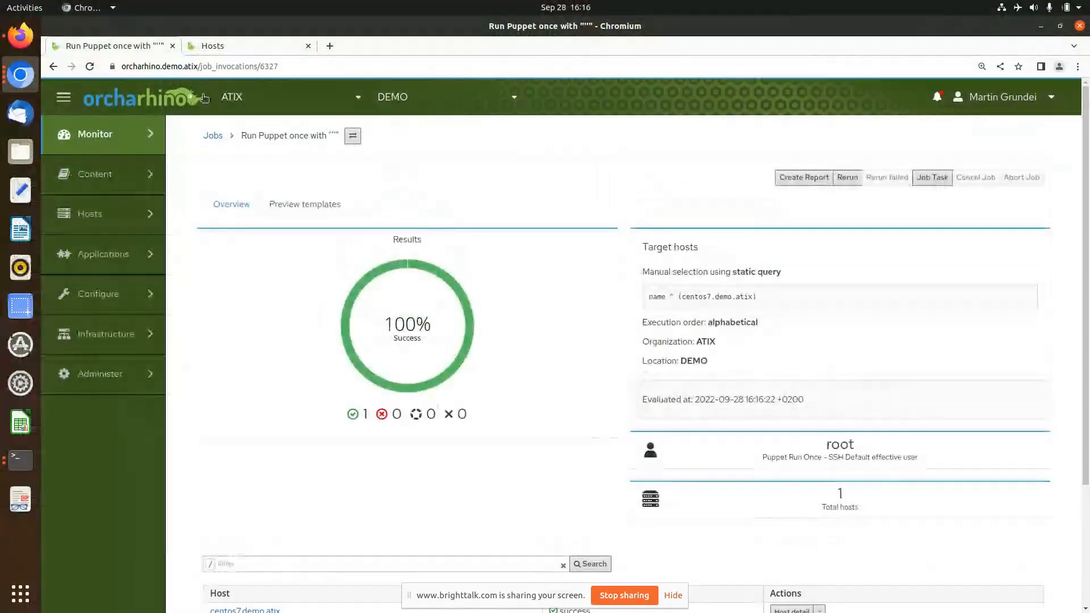
pyautogui.click(53, 67)
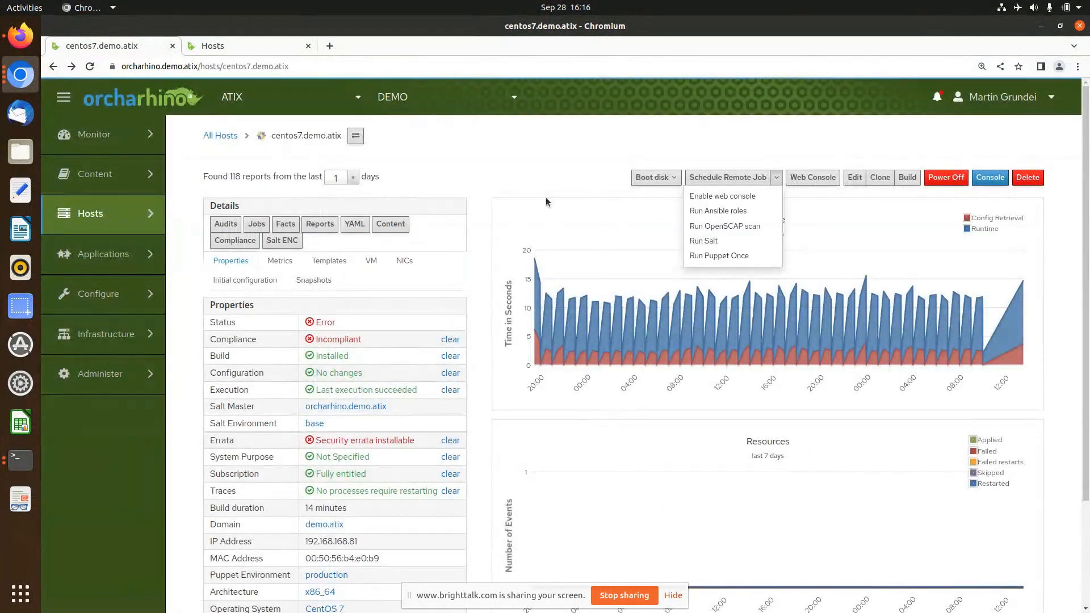
pyautogui.click(546, 198)
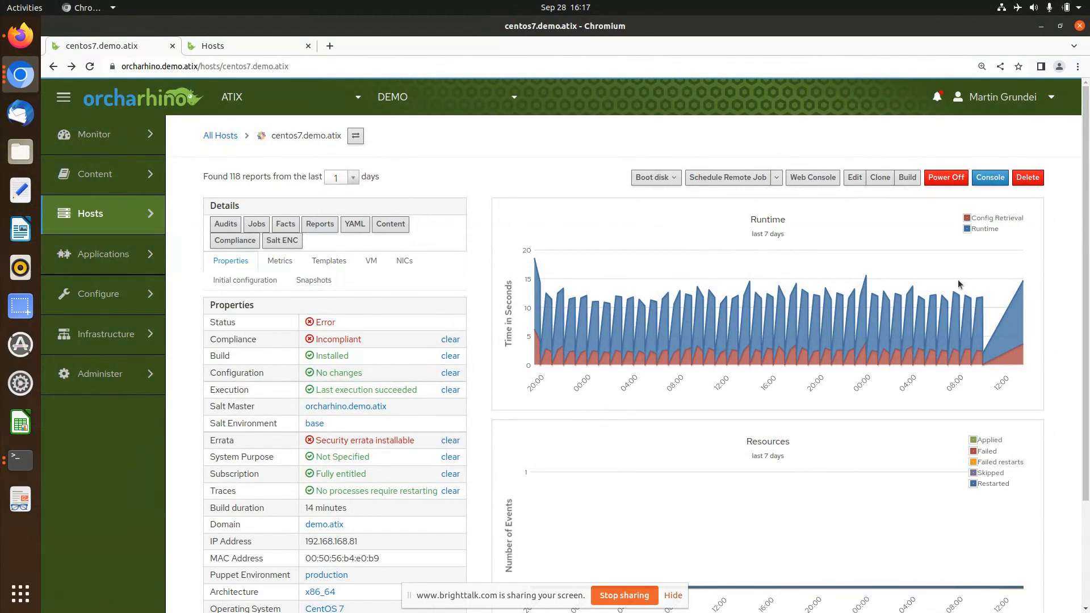
# Open the web console of centos7.demo.atix and run "puppet agent -t" in its terminal.
pyautogui.click(833, 179)
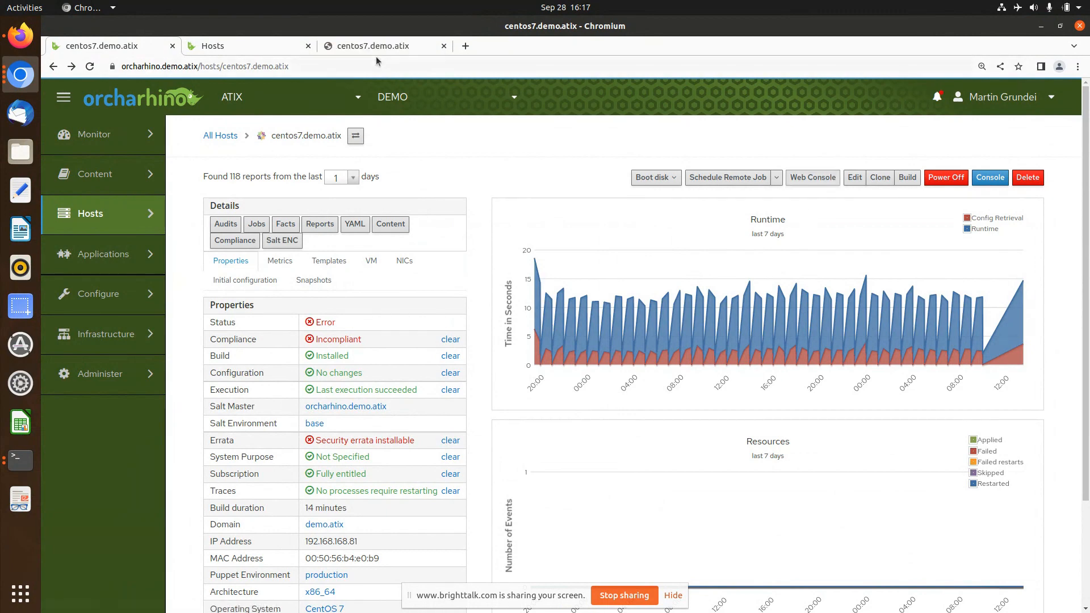
pyautogui.moveTo(366, 47); pyautogui.dragTo(225, 44)
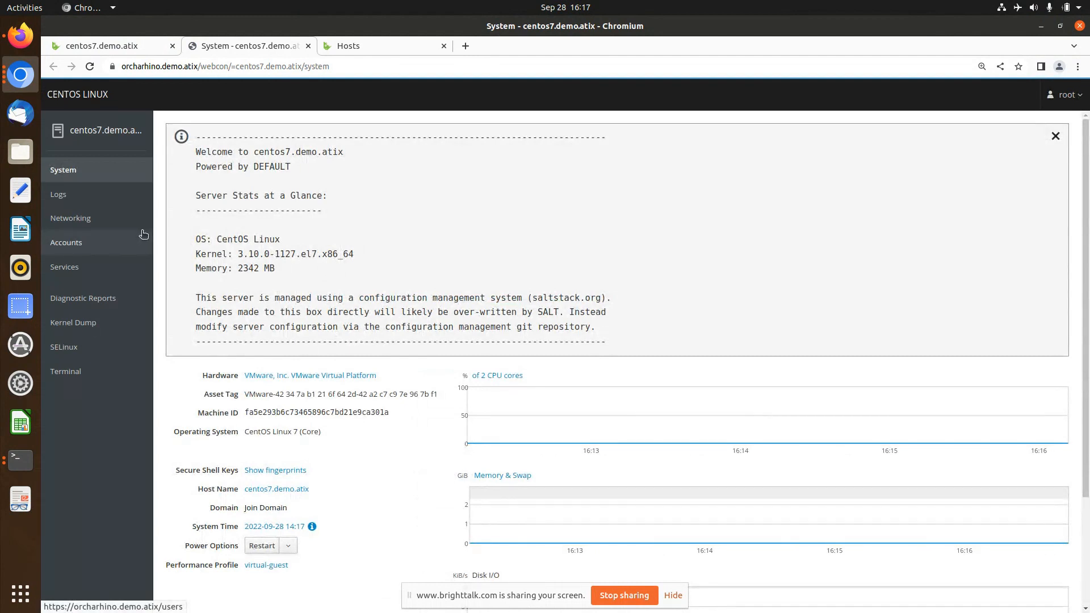
pyautogui.click(102, 375)
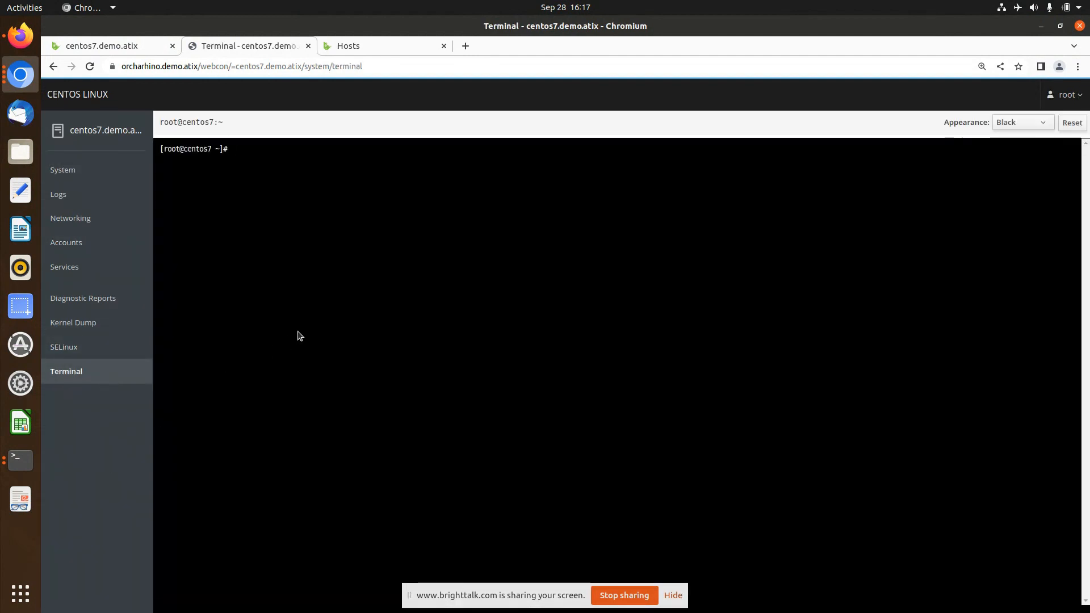
pyautogui.write('puppet agent -t')
pyautogui.press('Return')
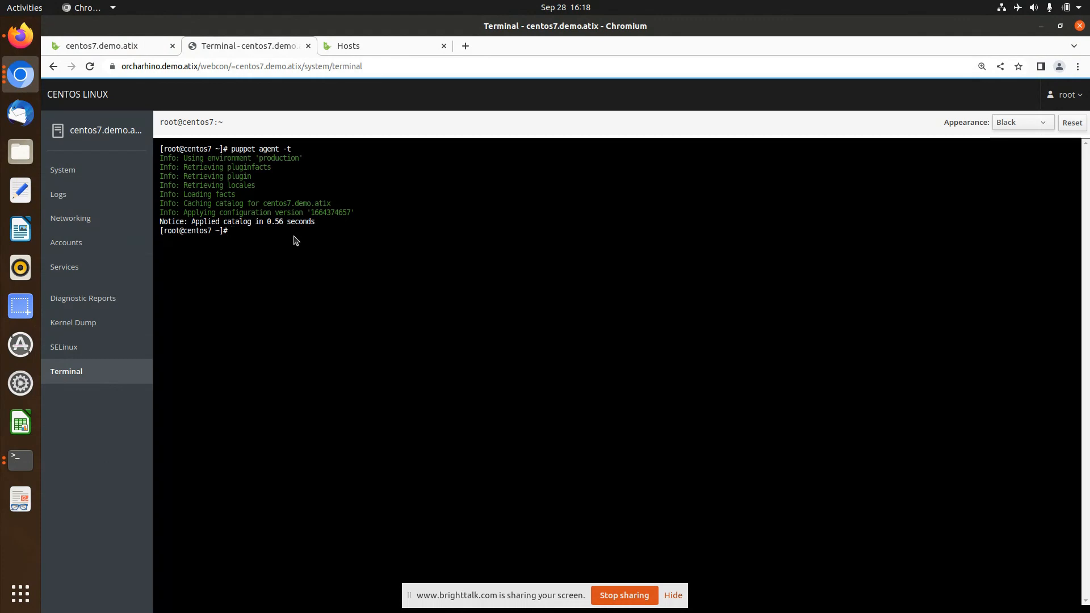
# Return to the centos7.demo.atix host page and open the list of Puppet classes in a new browser tab.
pyautogui.click(110, 46)
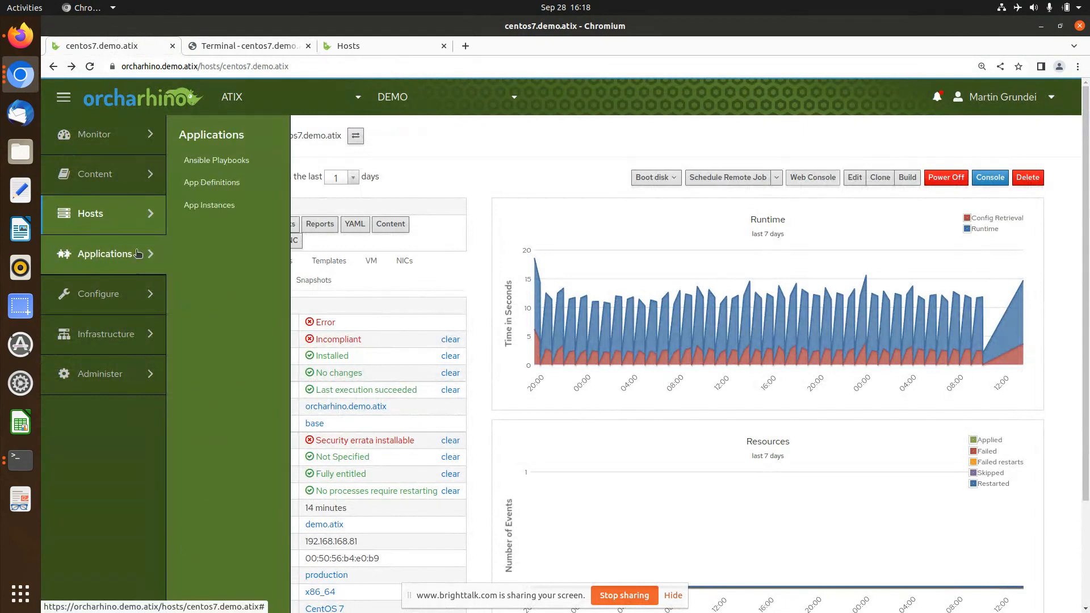
pyautogui.moveTo(126, 219)
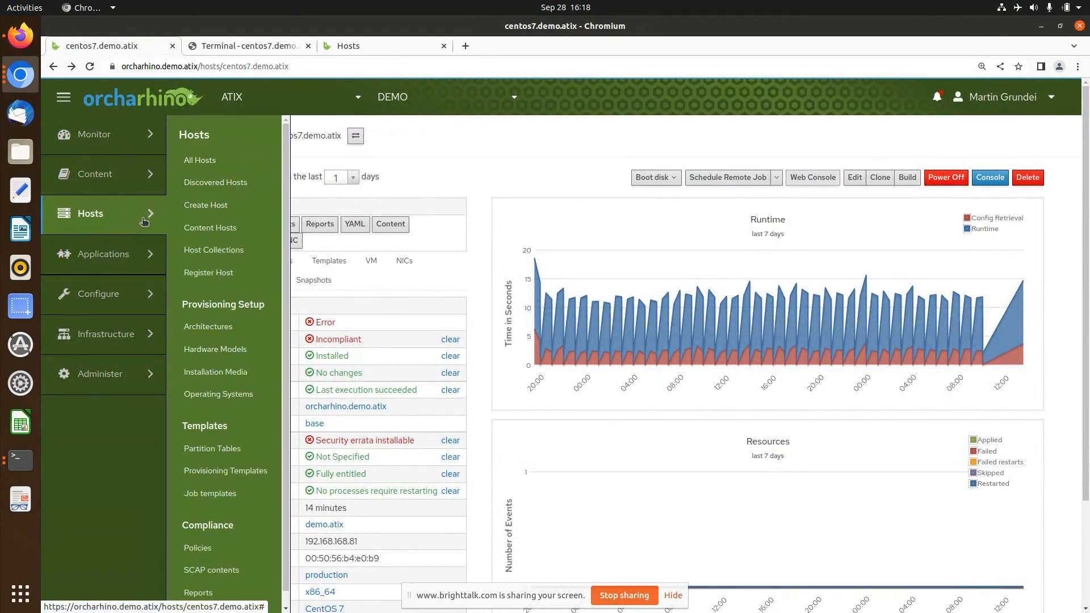
pyautogui.moveTo(149, 306)
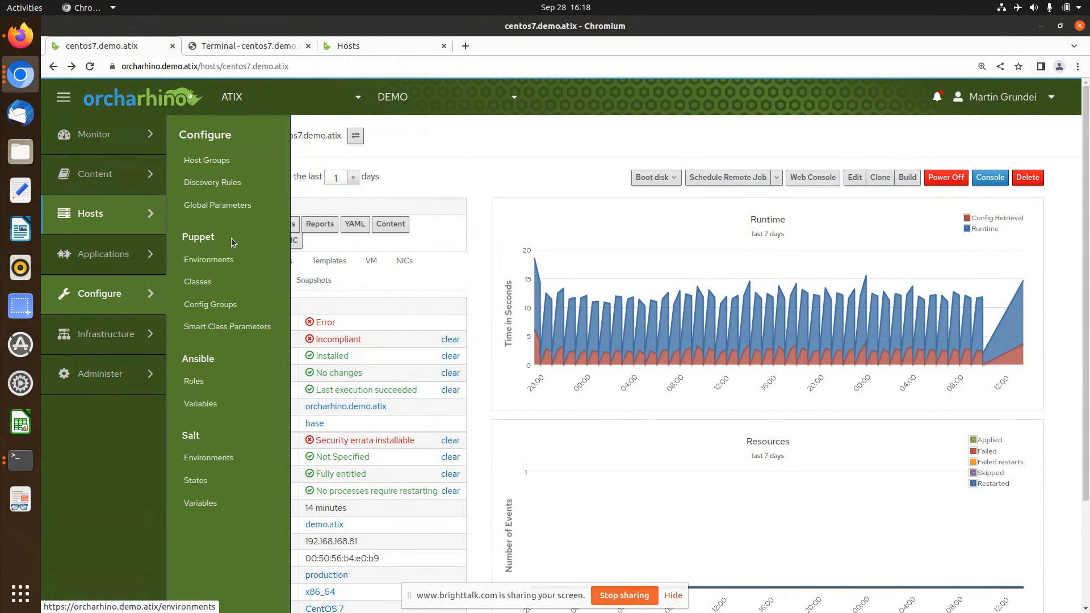
pyautogui.middleClick(200, 283)
pyautogui.click(485, 45)
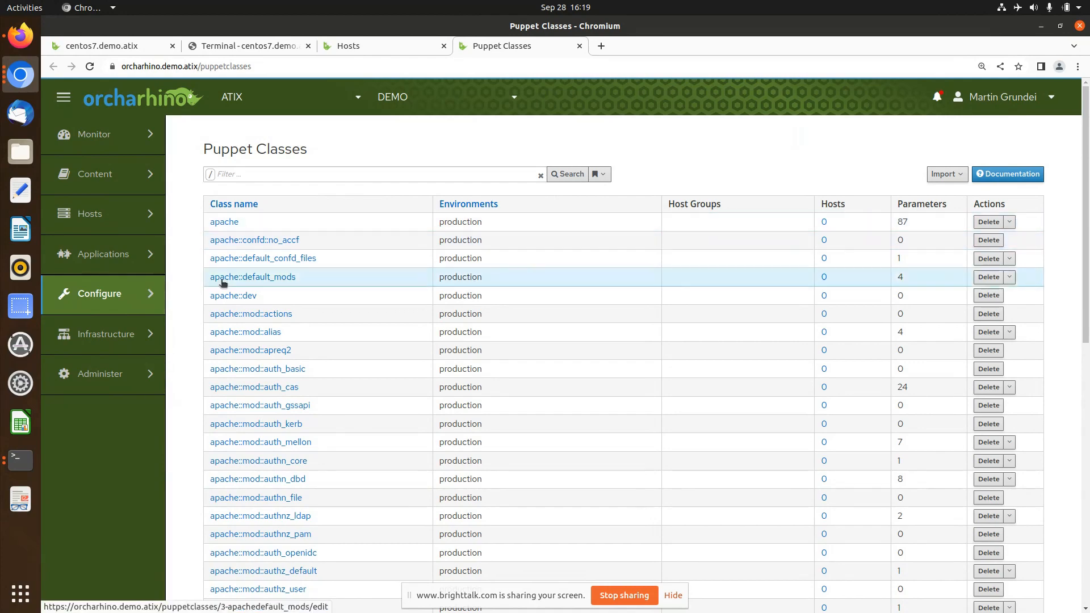
# Search the Puppet classes for chrony.
pyautogui.scroll(-3, 197, 316)
pyautogui.scroll(3, 199, 314)
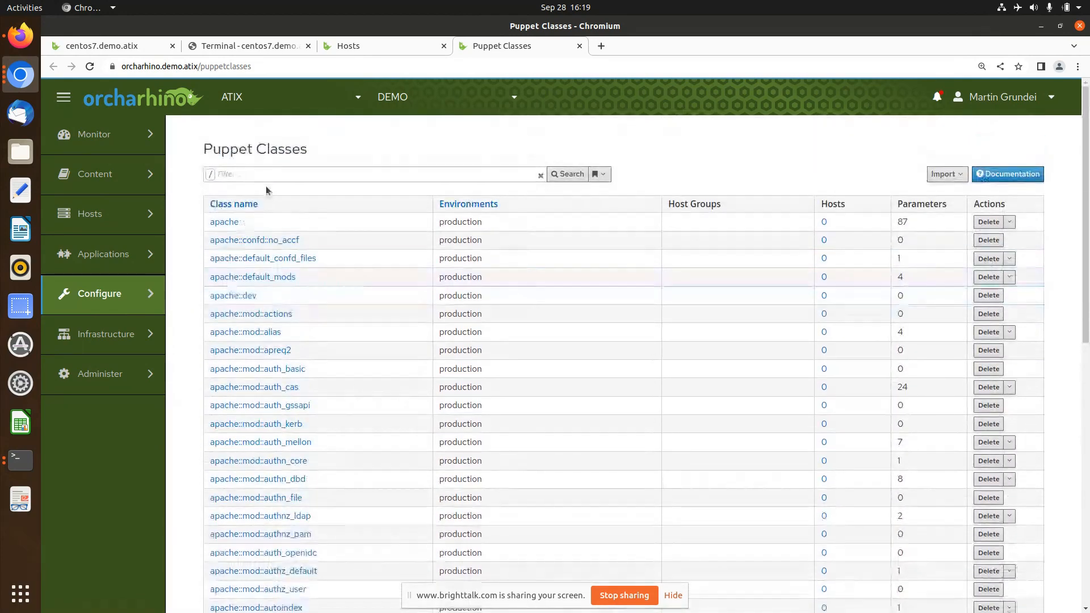
pyautogui.click(270, 175)
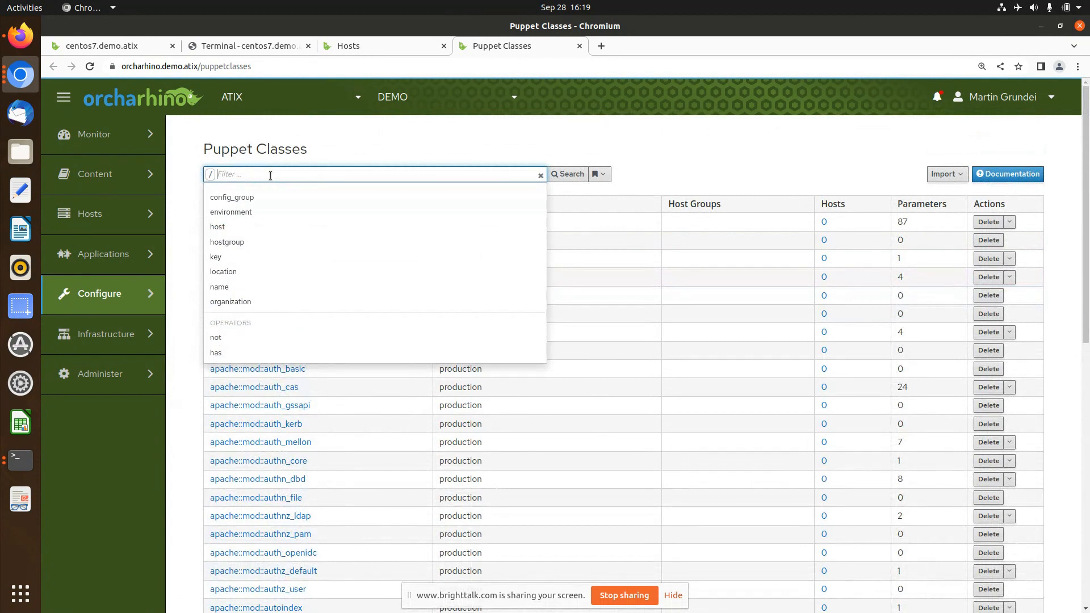
pyautogui.write('chrony')
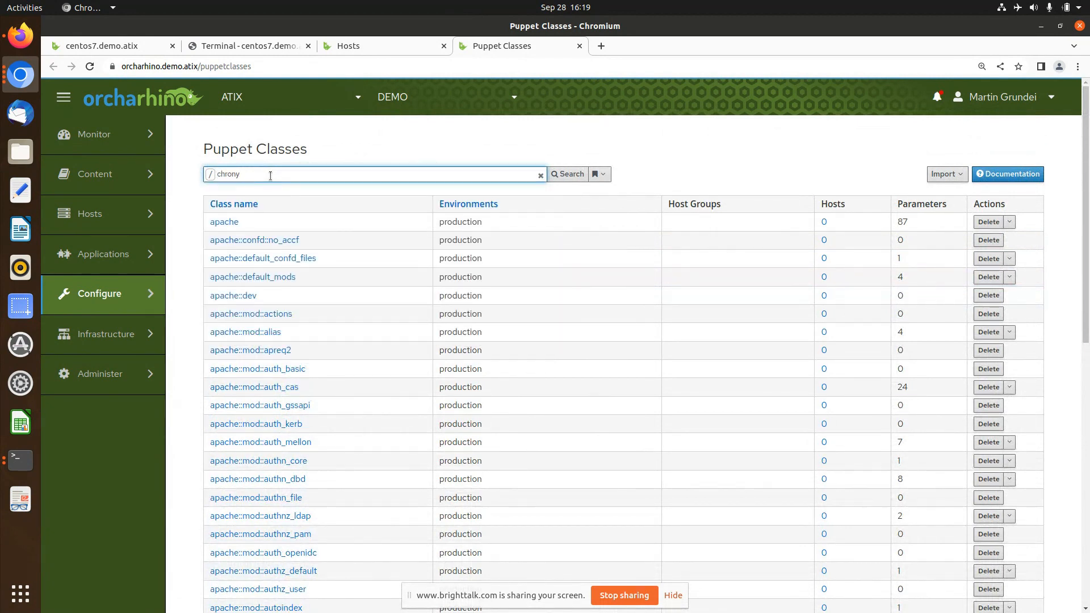
pyautogui.press('Return')
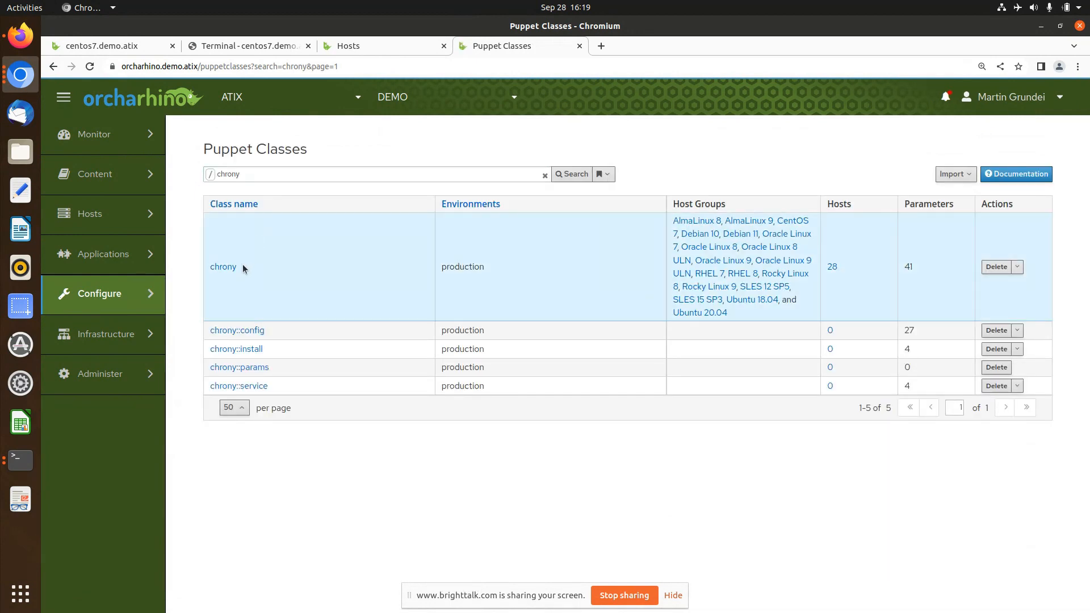
# Search the Puppet classes for motd and again for chrony.
pyautogui.tripleClick(258, 173)
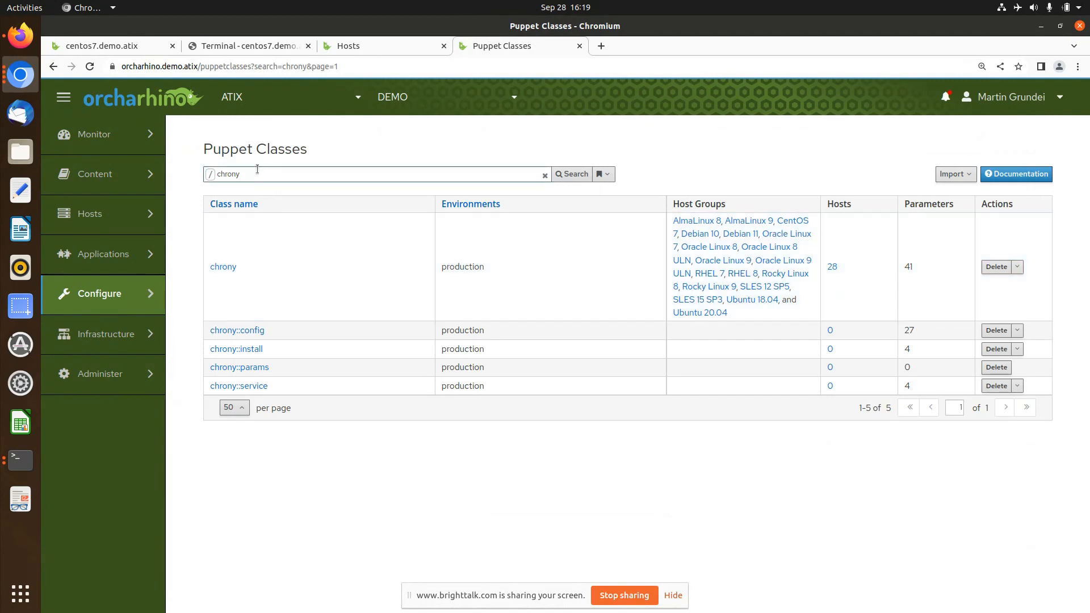
pyautogui.write('moto')
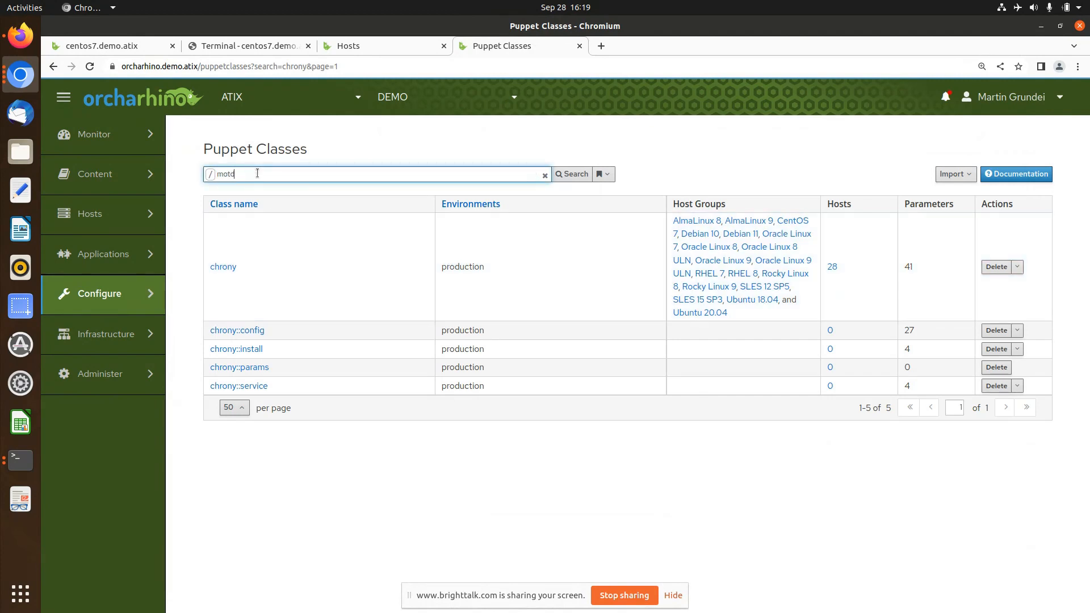
pyautogui.press('Return')
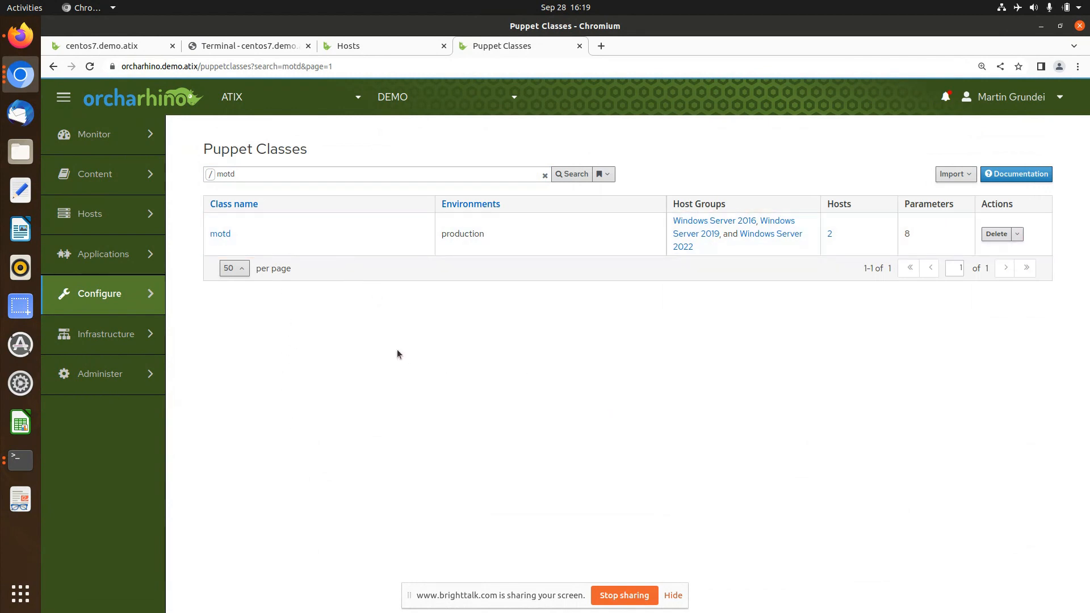
pyautogui.tripleClick(268, 174)
pyautogui.write('chrony')
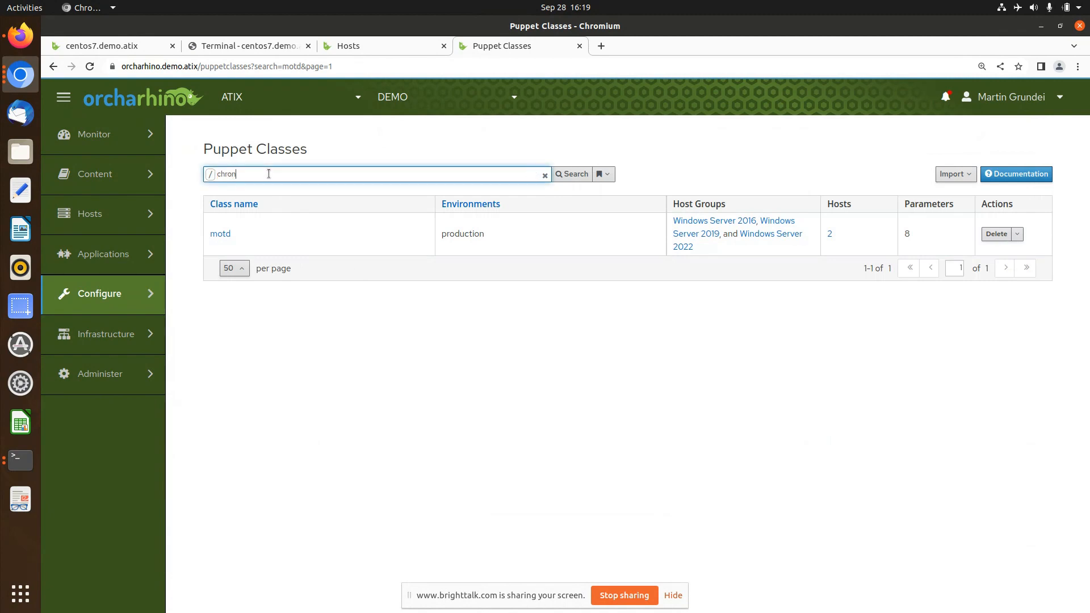
pyautogui.press('Return')
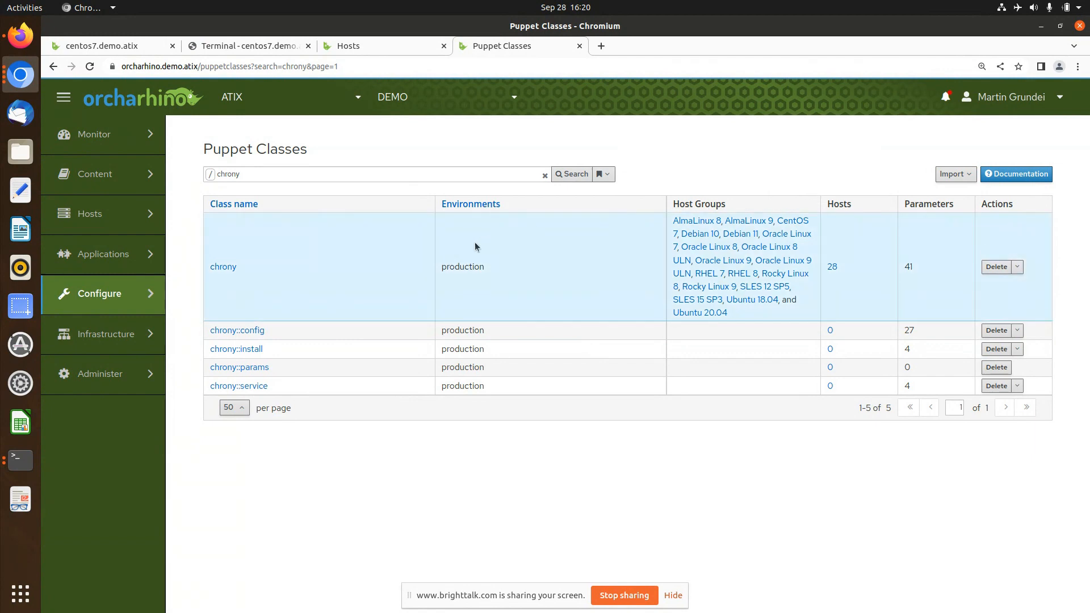
# Open centos7.demo.atix for editing and show the Puppet classes it inherits from CentOS 7, highlighting chrony.
pyautogui.moveTo(164, 270)
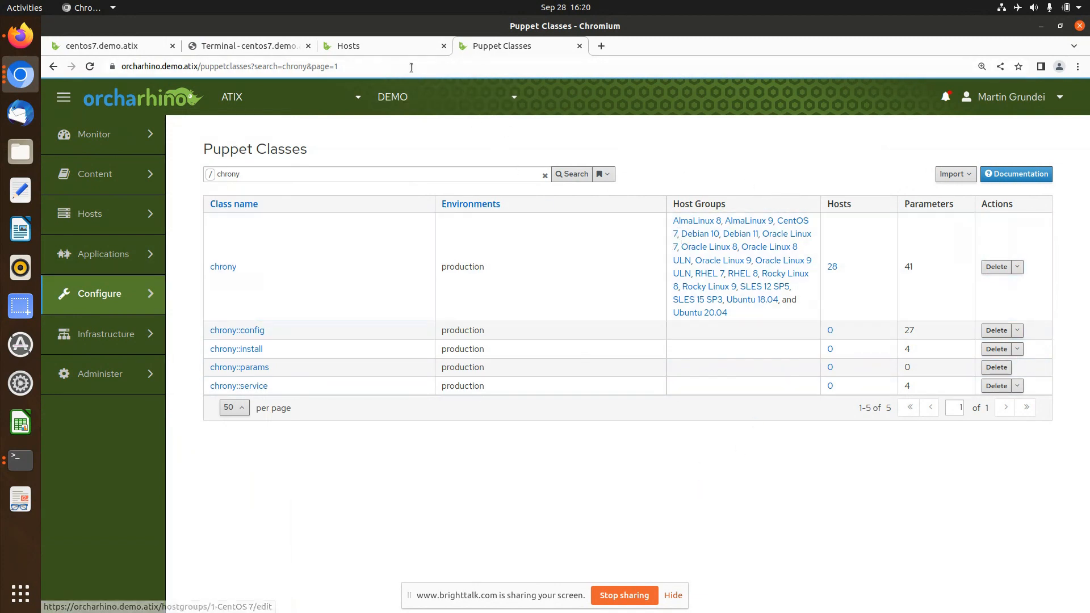
pyautogui.click(387, 45)
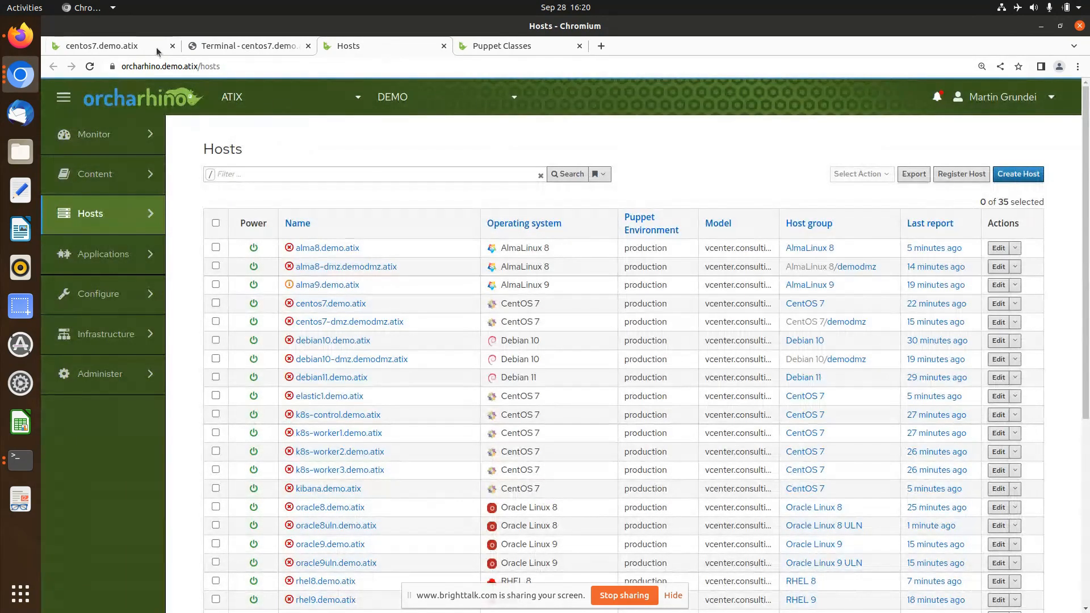
pyautogui.click(110, 47)
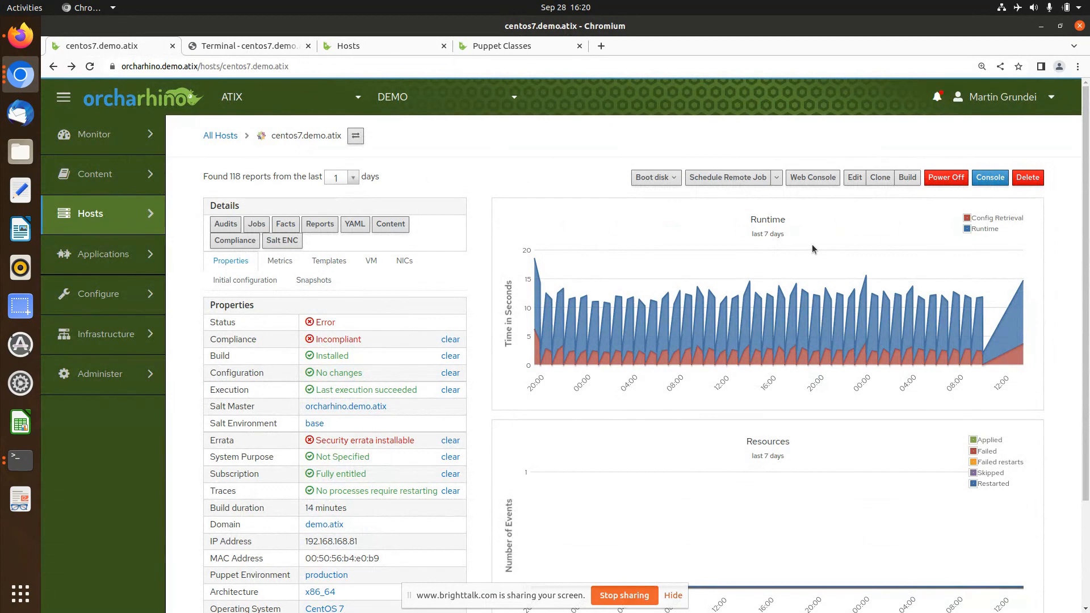
pyautogui.click(855, 178)
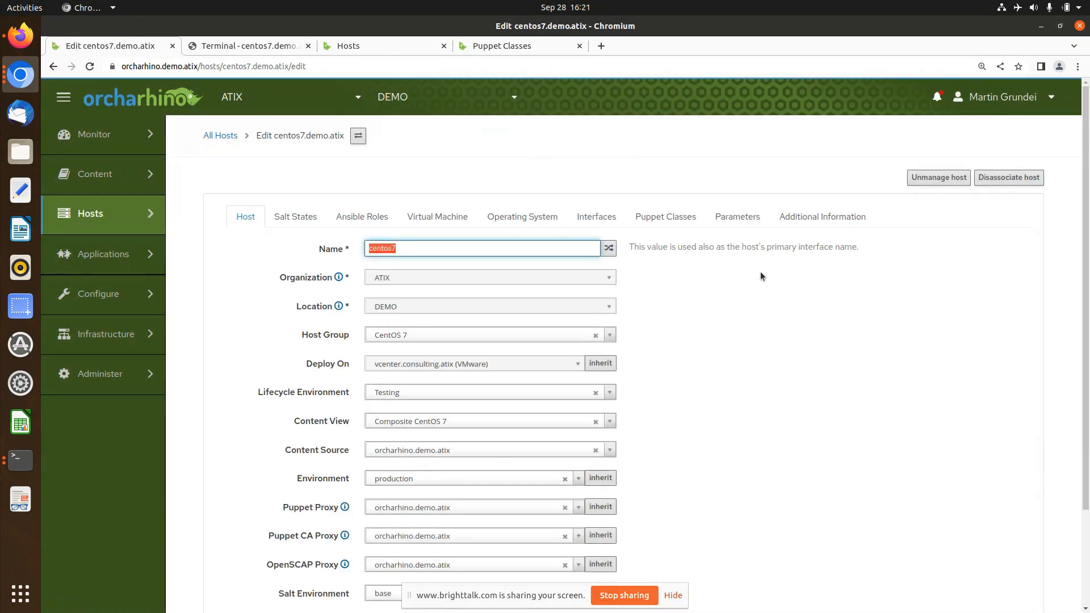
pyautogui.scroll(-2, 749, 254)
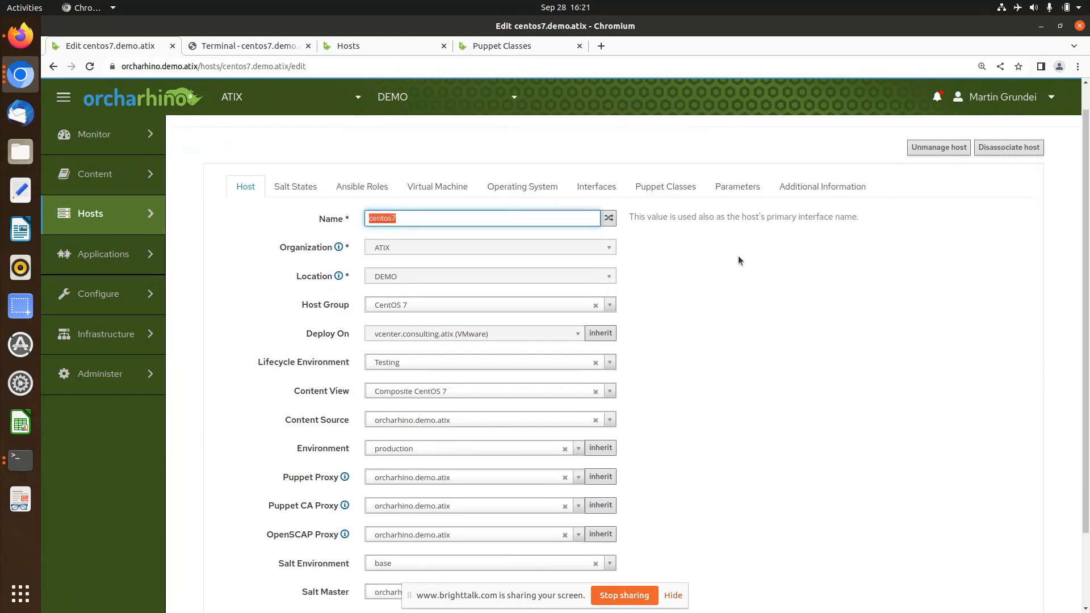
pyautogui.click(663, 159)
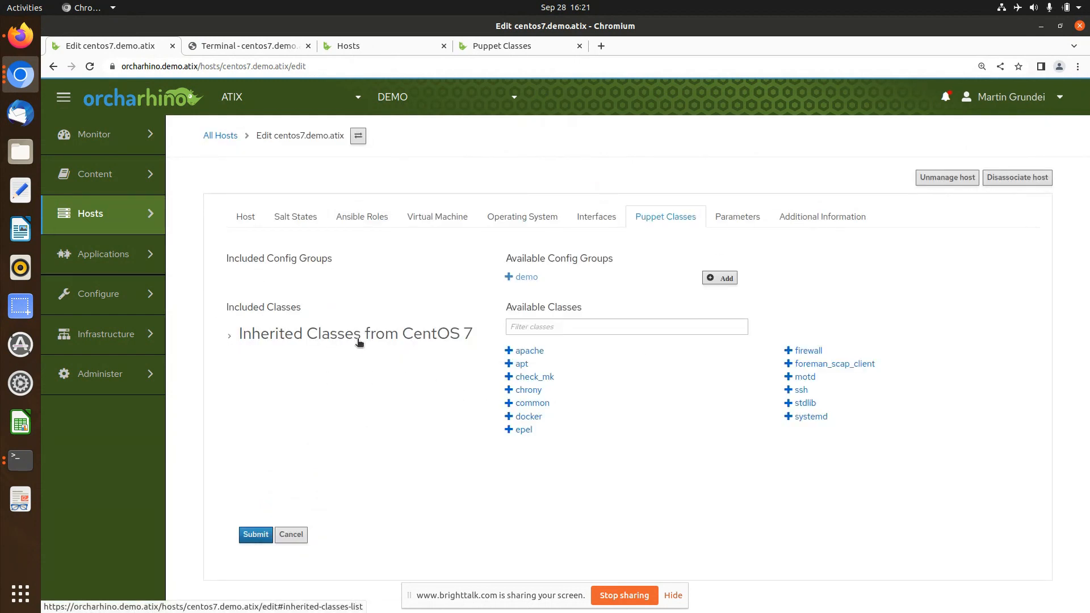
pyautogui.click(231, 337)
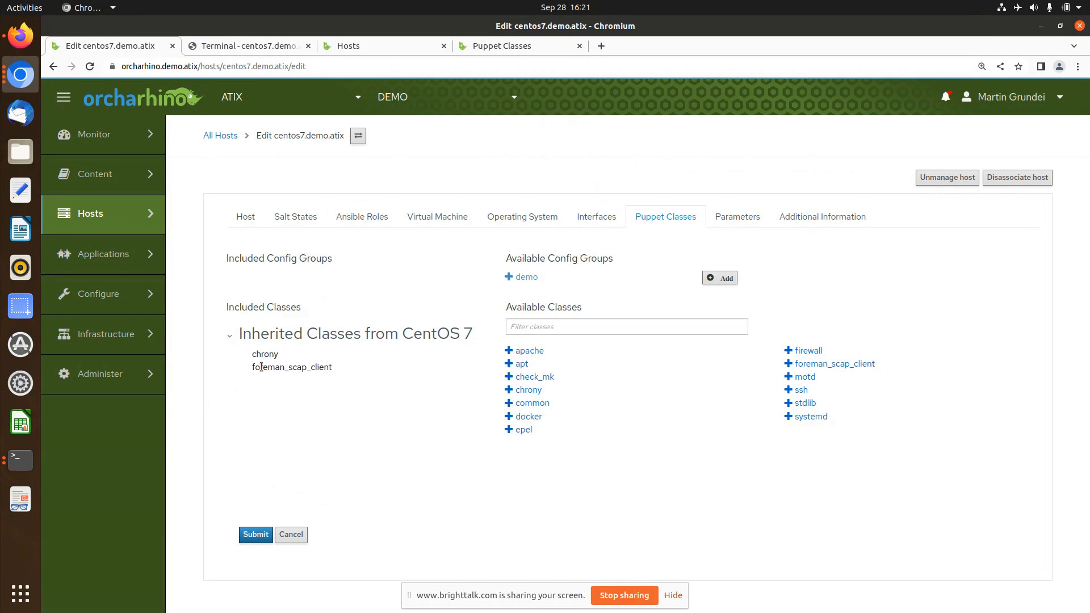
pyautogui.moveTo(280, 354); pyautogui.dragTo(250, 355)
# From the Puppet Classes page, open the Smart Class Parameters in a new browser tab and switch to it.
pyautogui.click(493, 49)
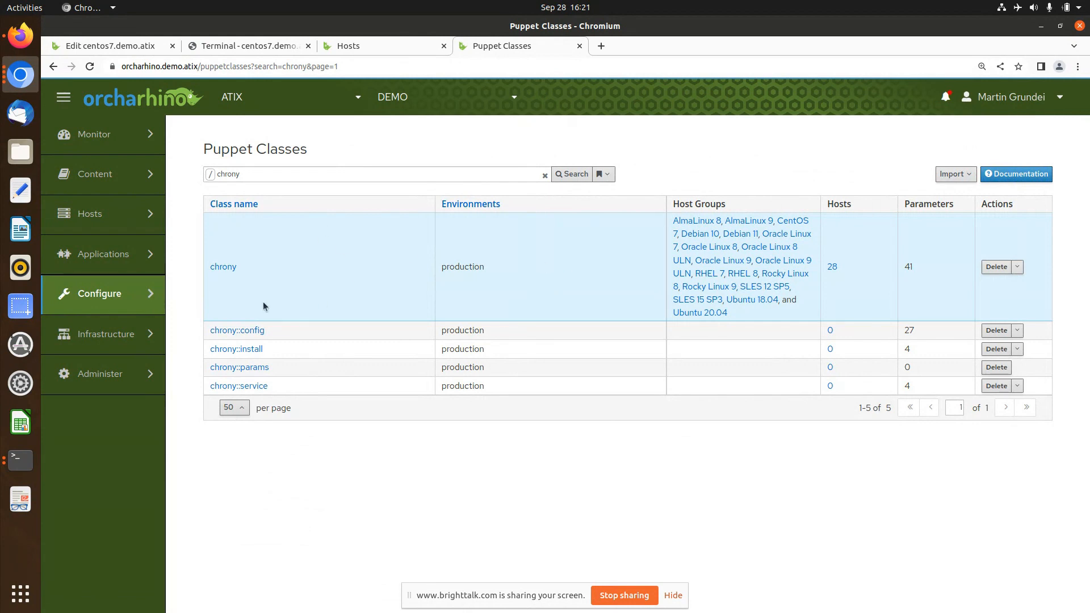
pyautogui.moveTo(127, 295)
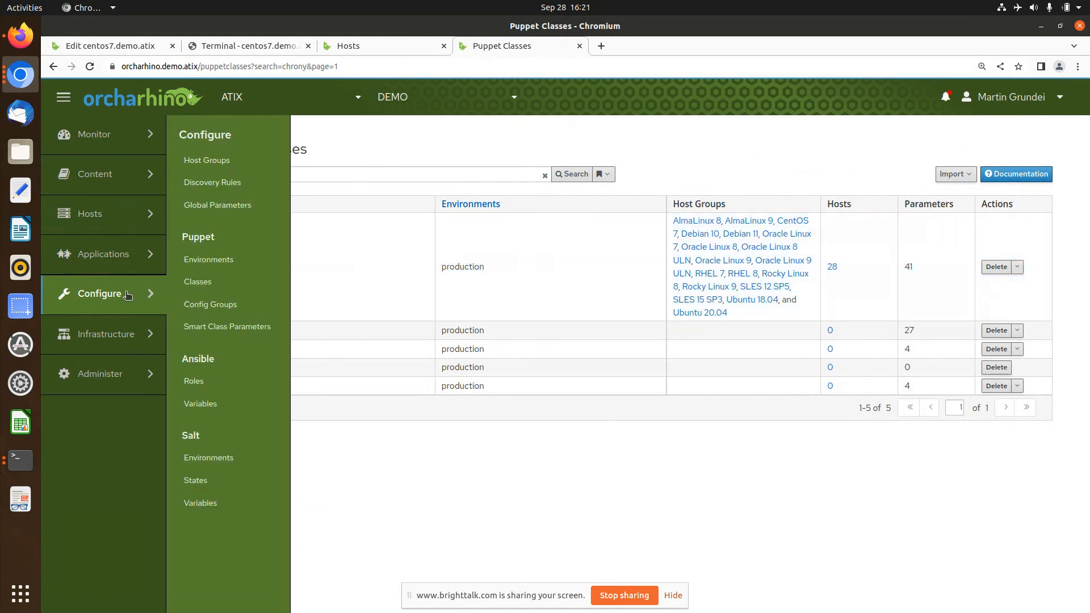
pyautogui.middleClick(204, 332)
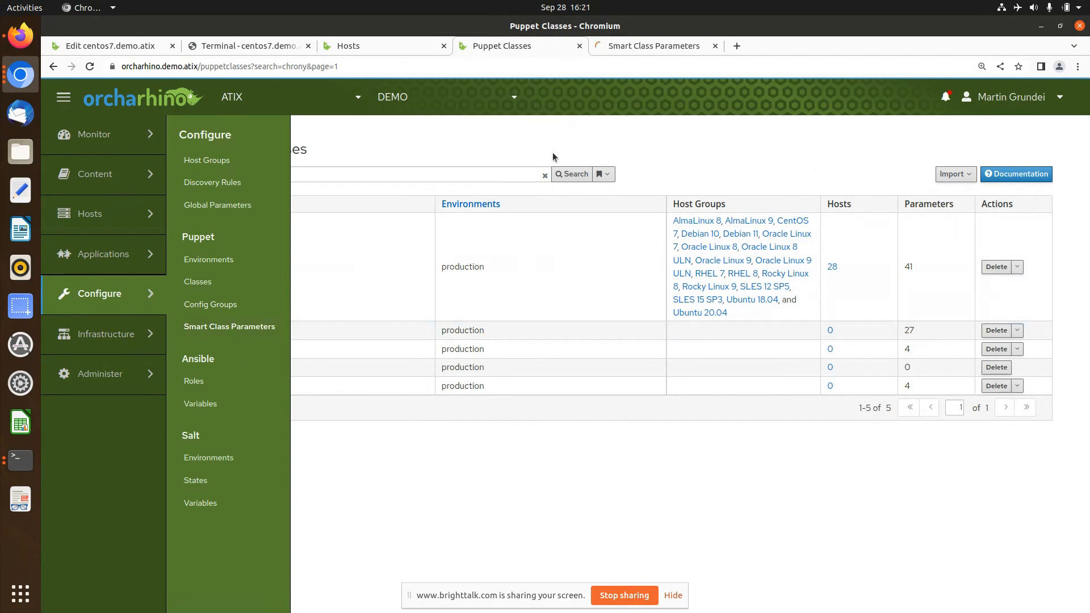
pyautogui.click(636, 44)
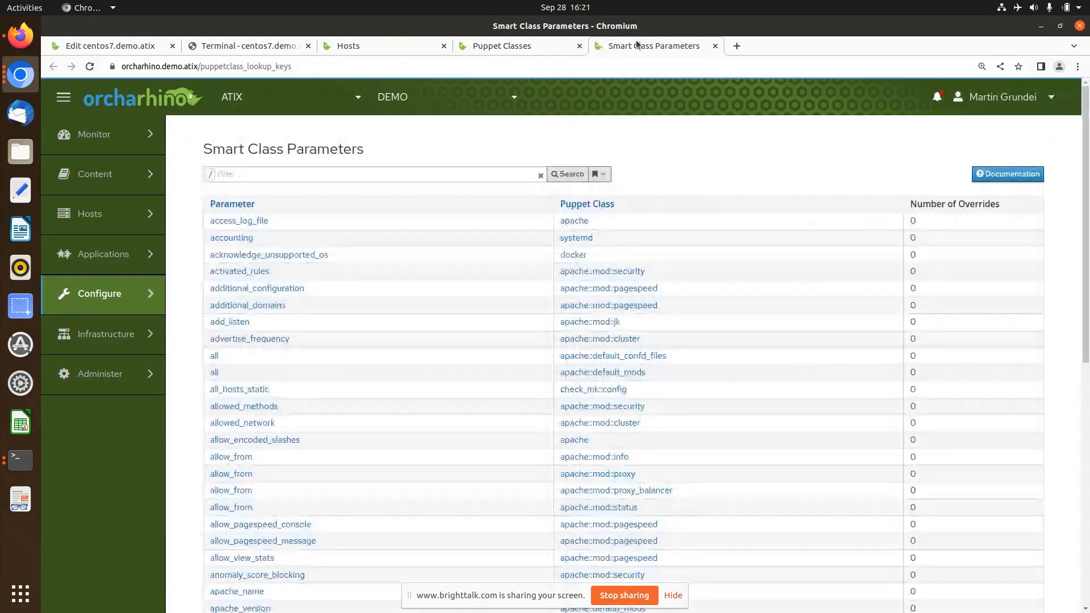
# Filter the smart class parameters by chrony and look through the matching parameters.
pyautogui.click(375, 176)
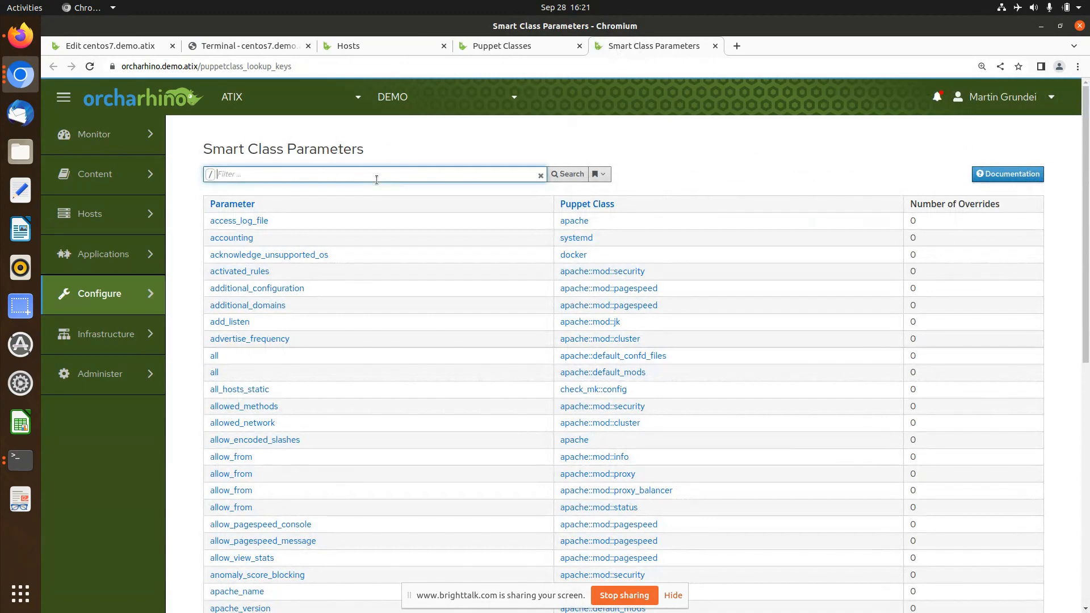
pyautogui.write('chrony')
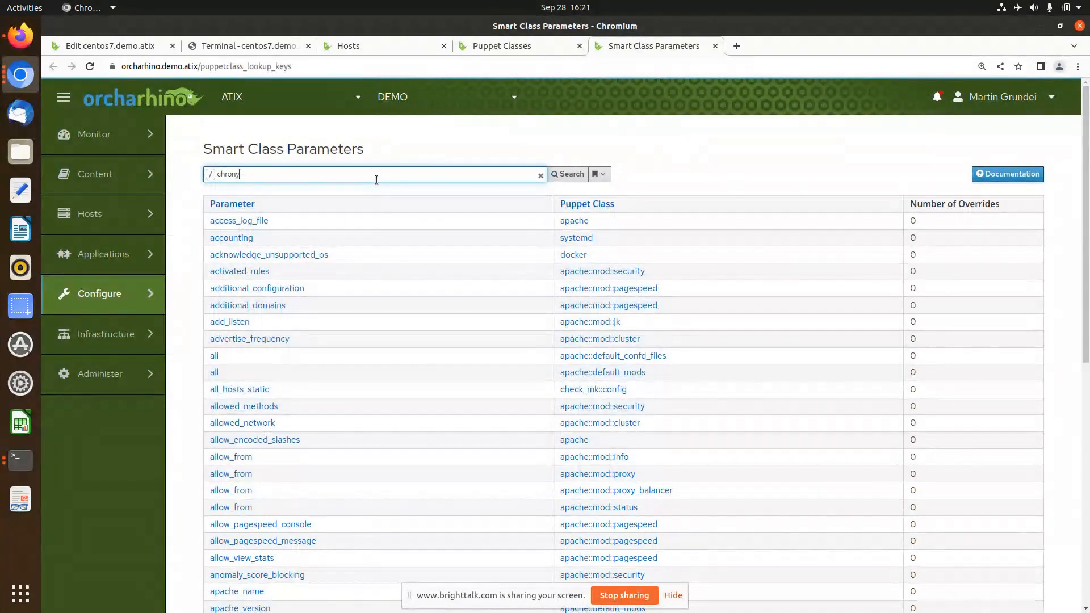
pyautogui.press('Return')
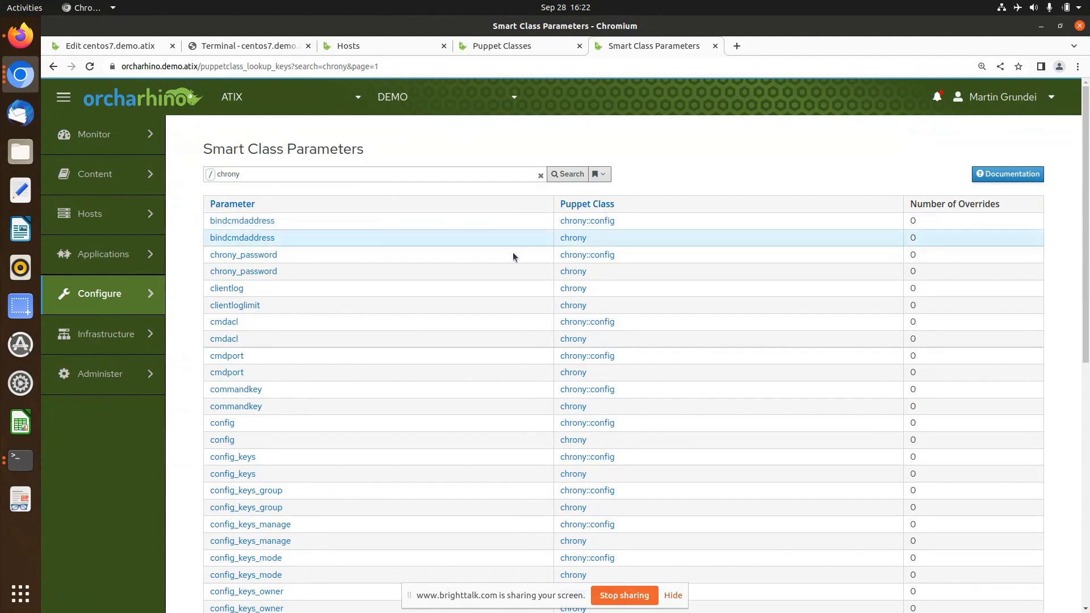
pyautogui.scroll(-1, 393, 305)
pyautogui.scroll(-3, 394, 307)
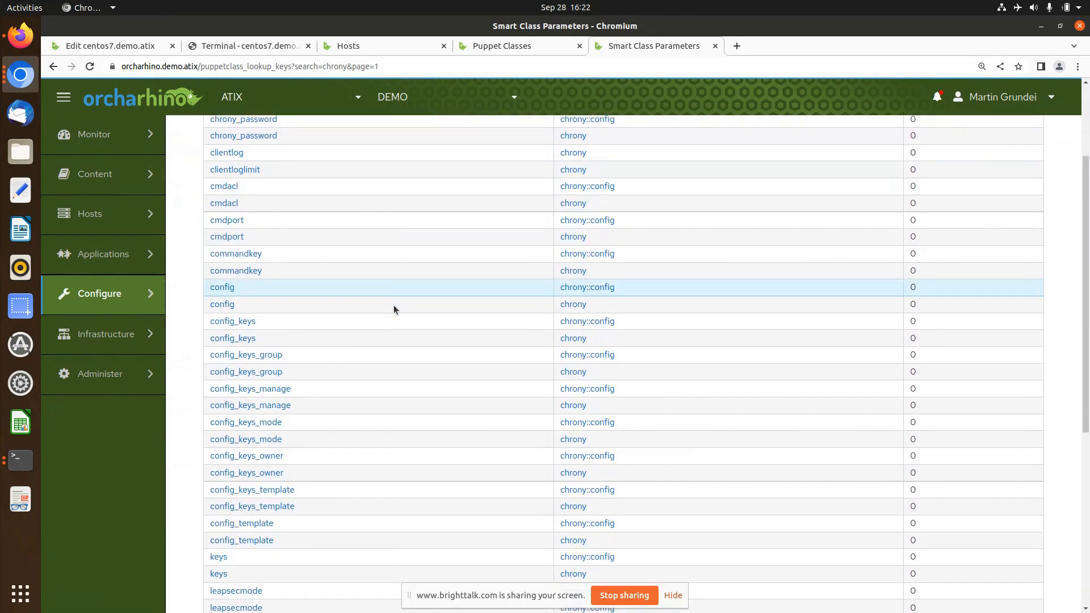
pyautogui.scroll(4, 395, 309)
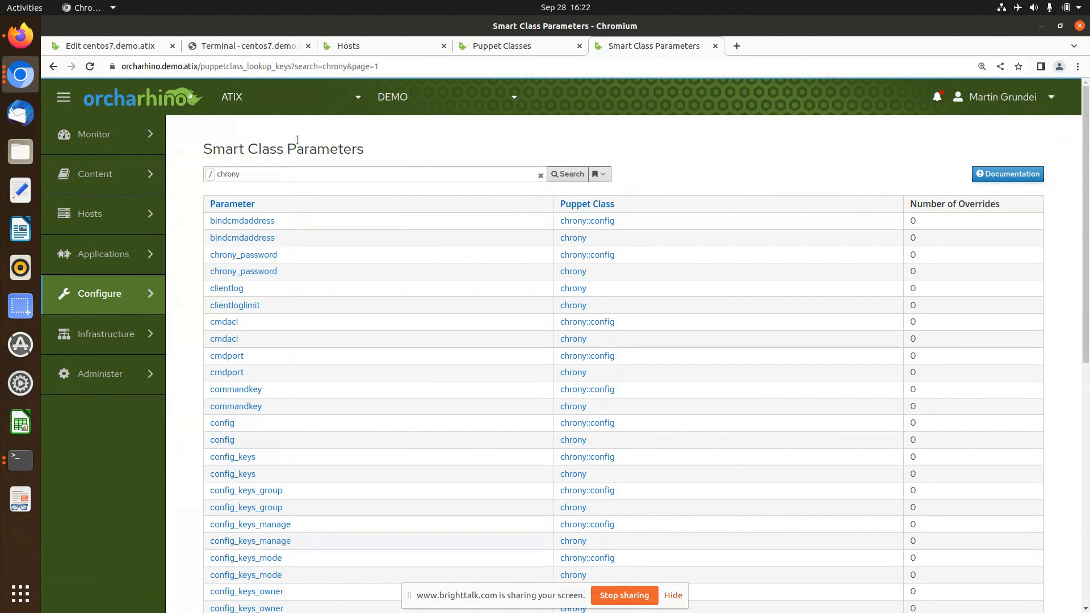
# Return to editing centos7.demo.atix, override the chrony class's servers parameter with ["ntp2.noris.net"] and submit the host changes.
pyautogui.click(479, 47)
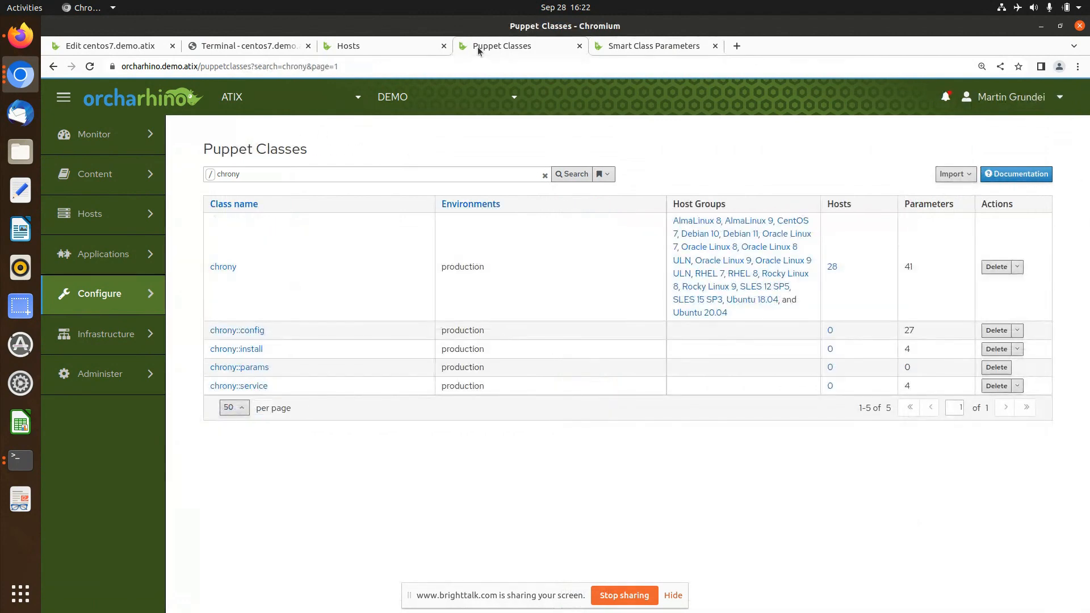
pyautogui.click(430, 47)
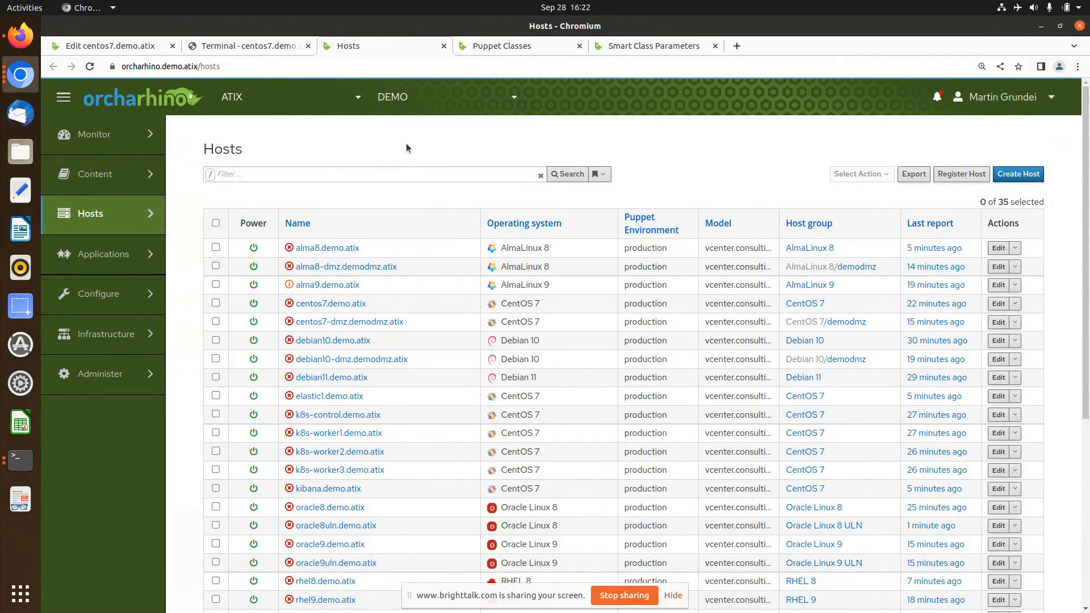
pyautogui.click(117, 47)
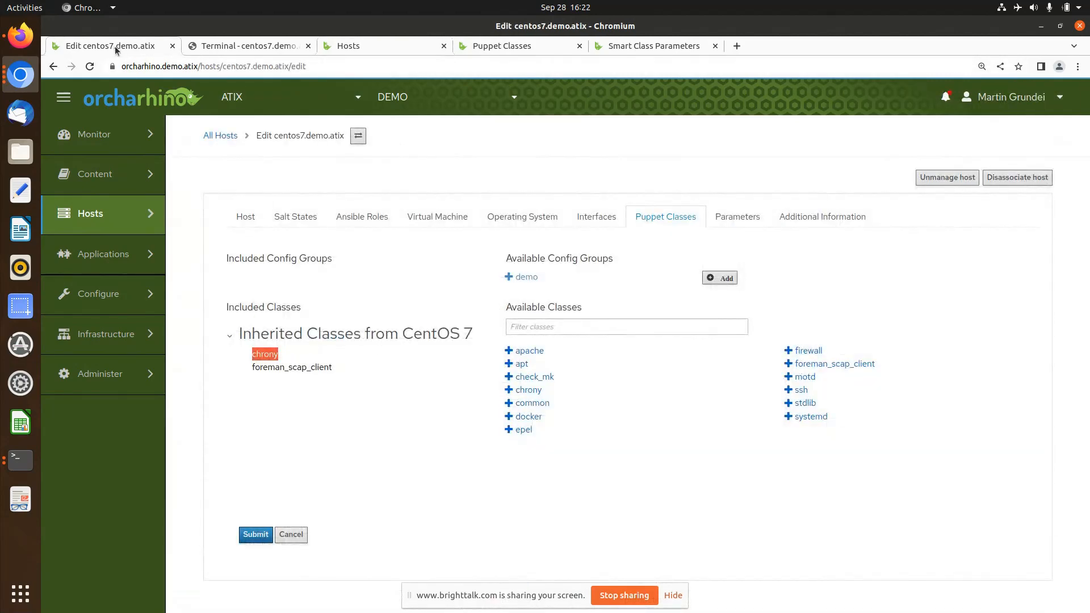
pyautogui.click(738, 216)
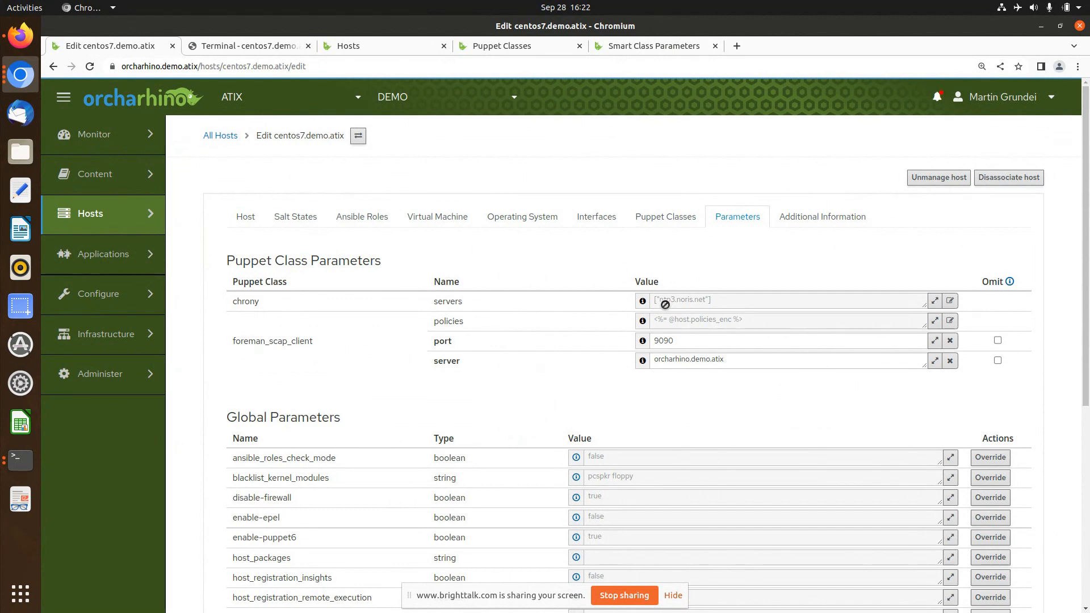
pyautogui.click(952, 301)
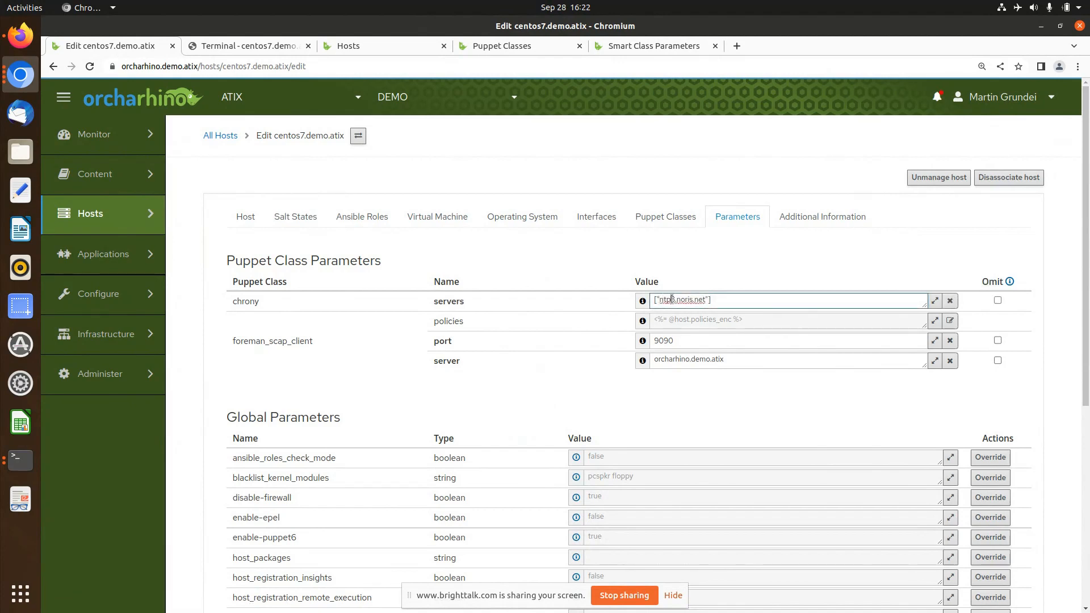
pyautogui.moveTo(671, 300); pyautogui.dragTo(676, 300)
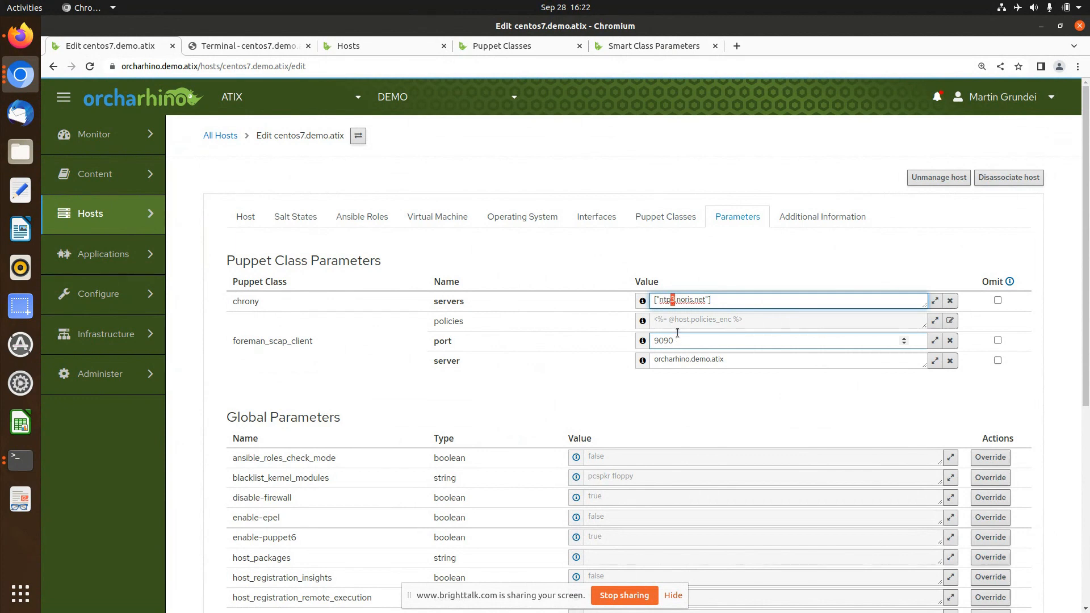
pyautogui.write('2')
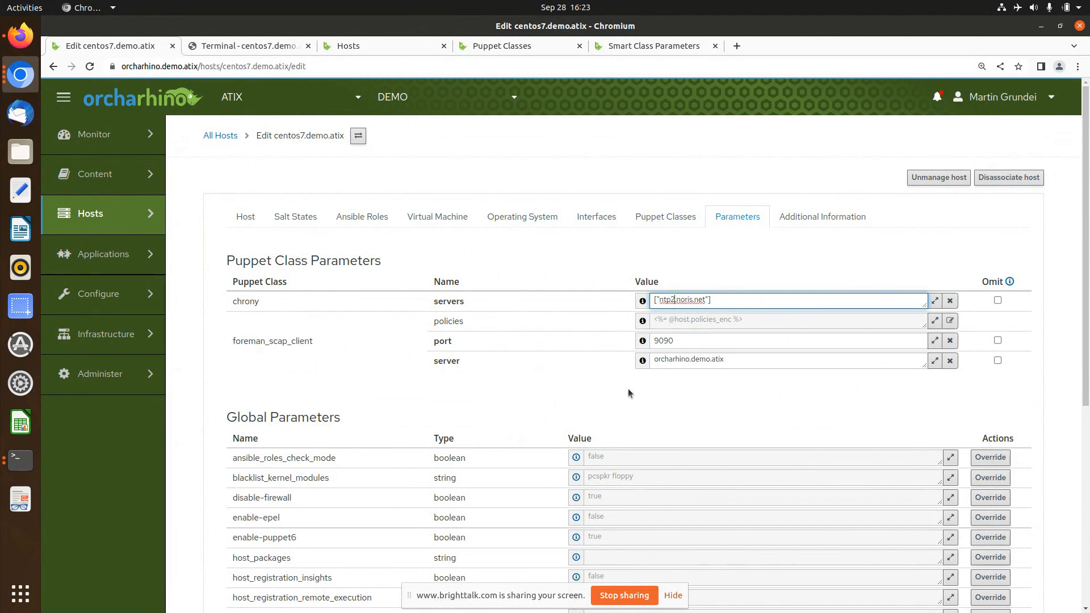
pyautogui.scroll(-6, 629, 392)
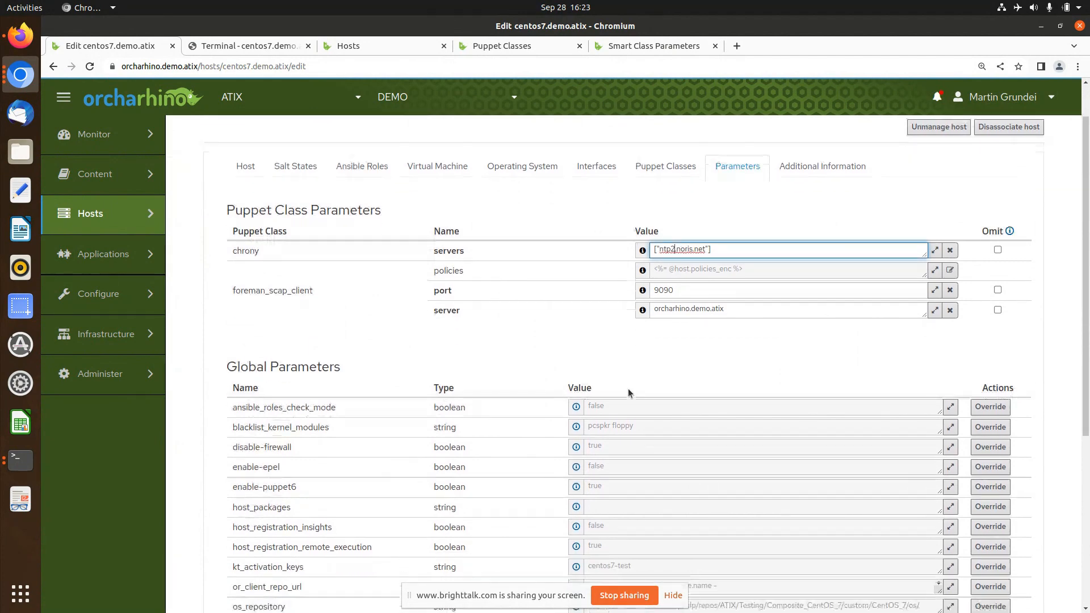
pyautogui.click(256, 555)
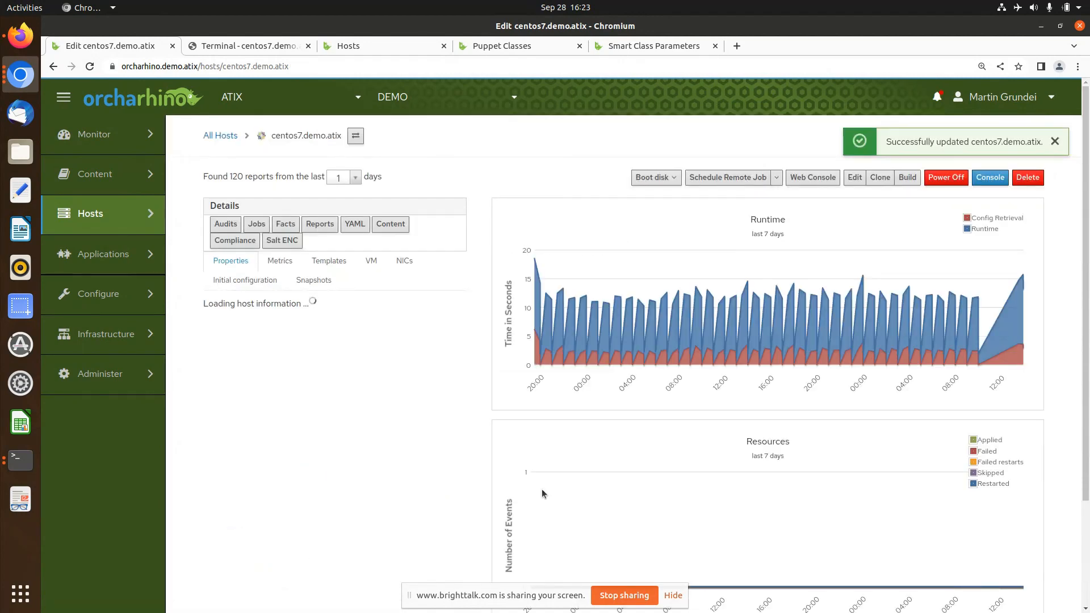
# Run "puppet agent -t" again in the centos7.demo.atix web console terminal and return to the host's details page.
pyautogui.click(251, 47)
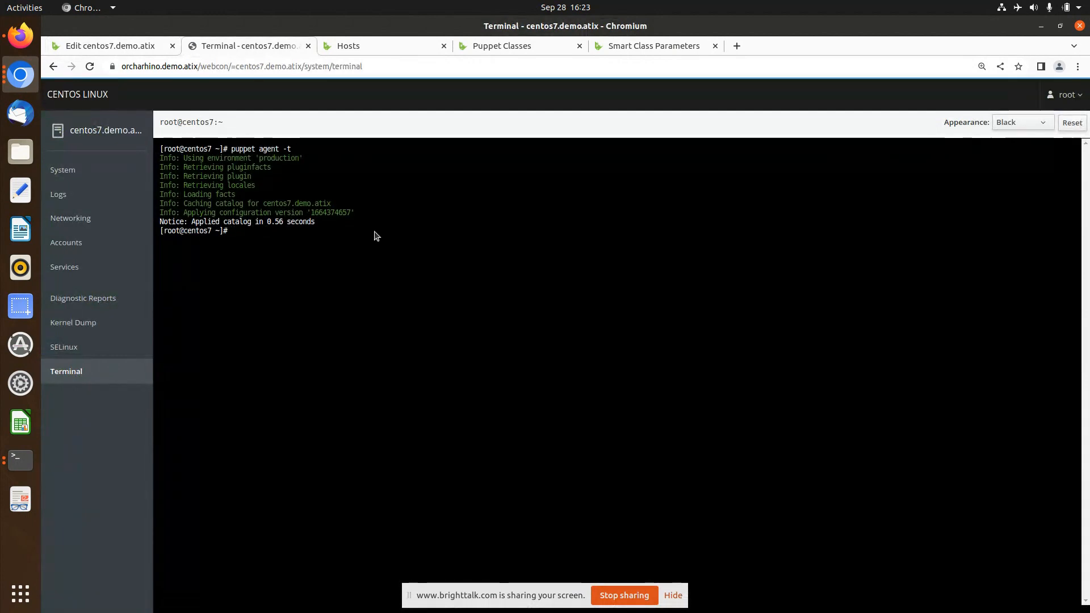
pyautogui.press('Up')
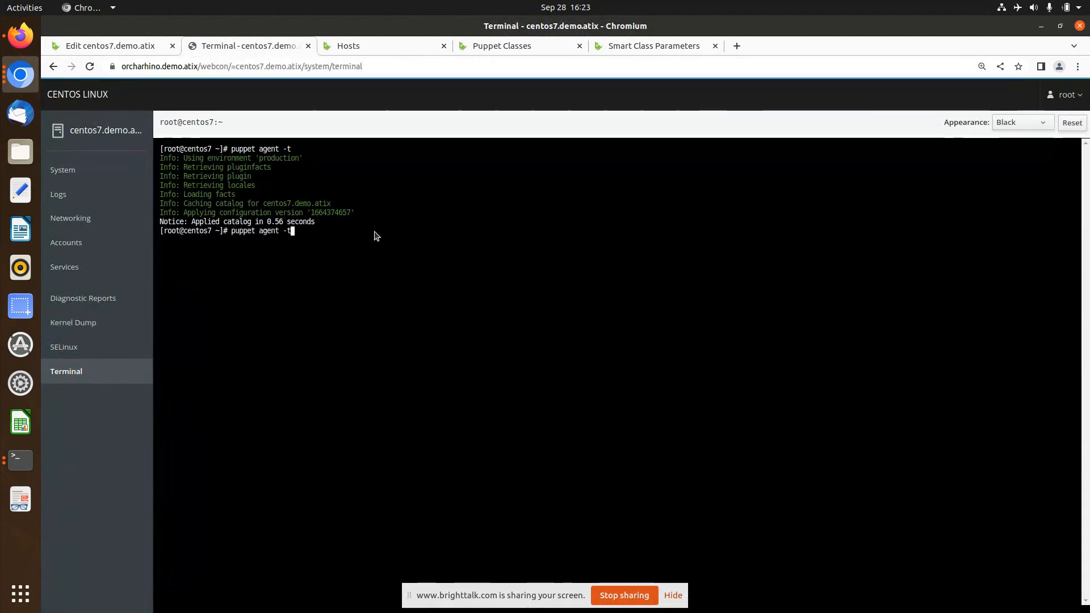
pyautogui.press('Return')
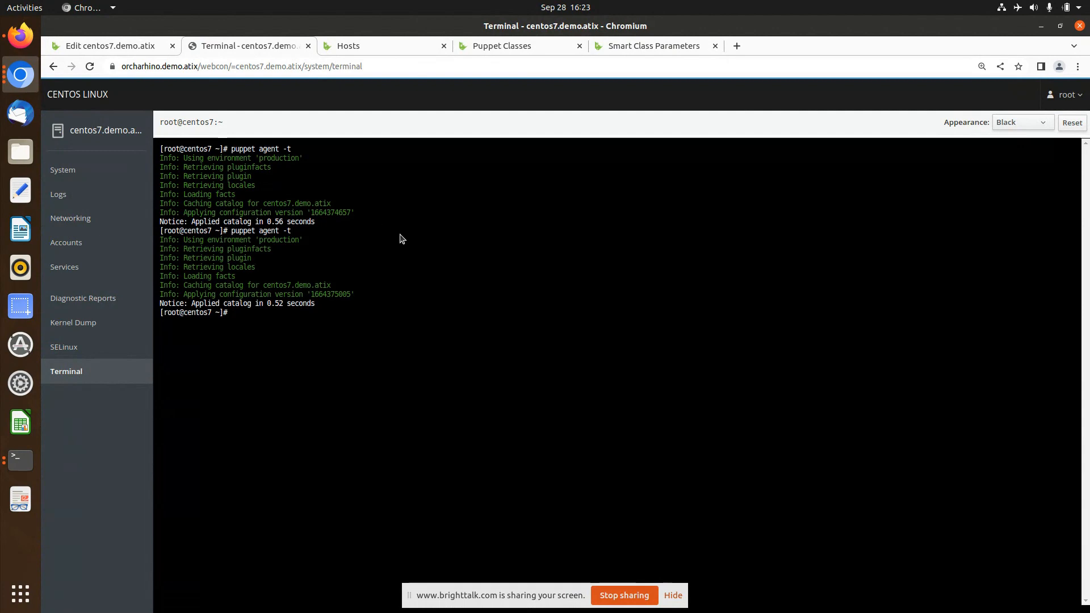
pyautogui.click(343, 45)
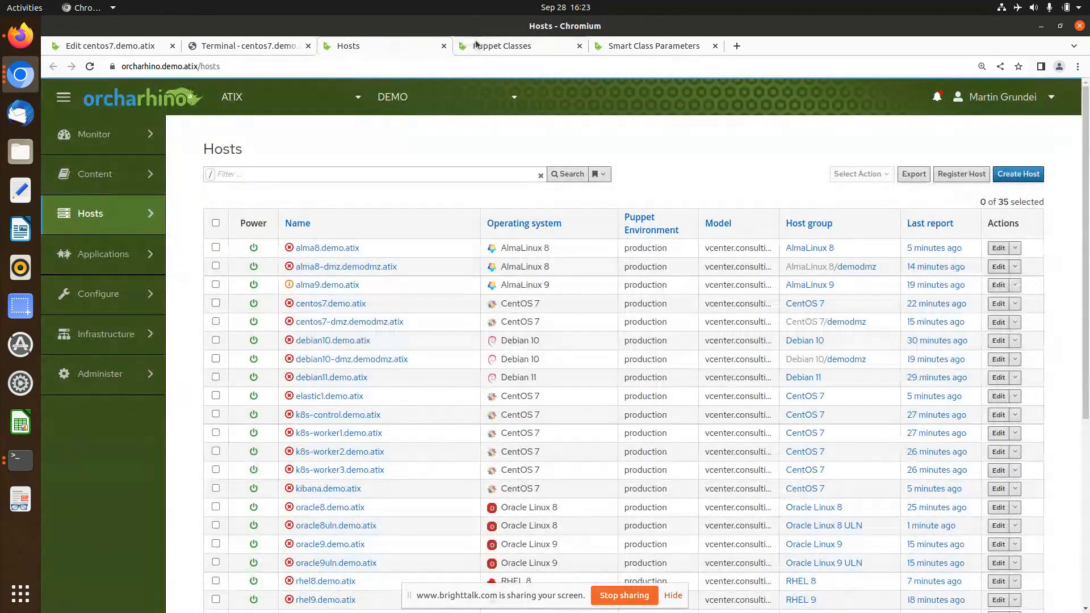
pyautogui.click(476, 44)
pyautogui.click(110, 49)
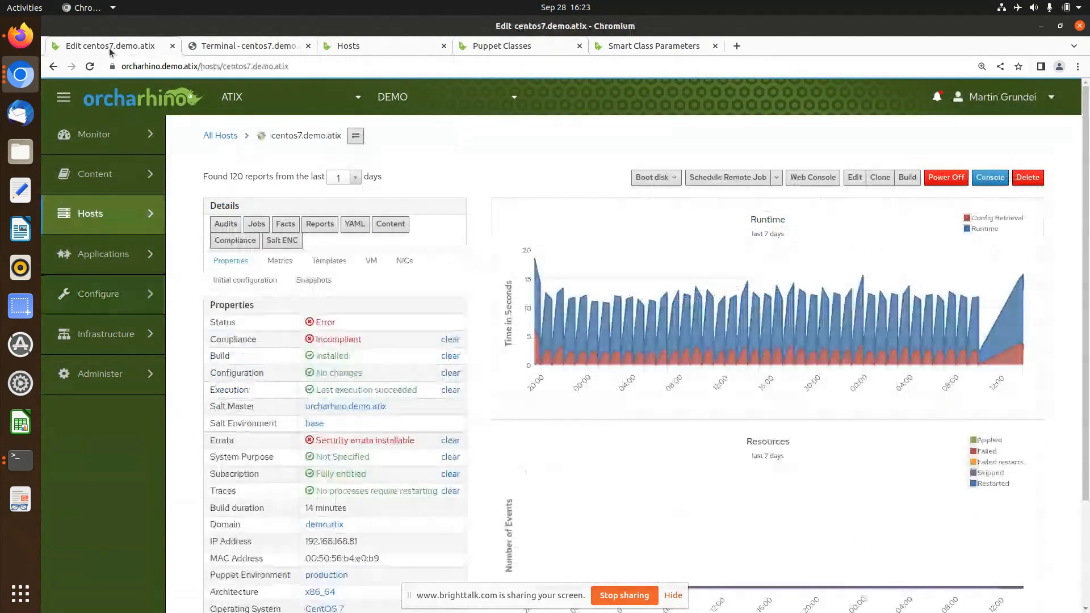
pyautogui.click(214, 46)
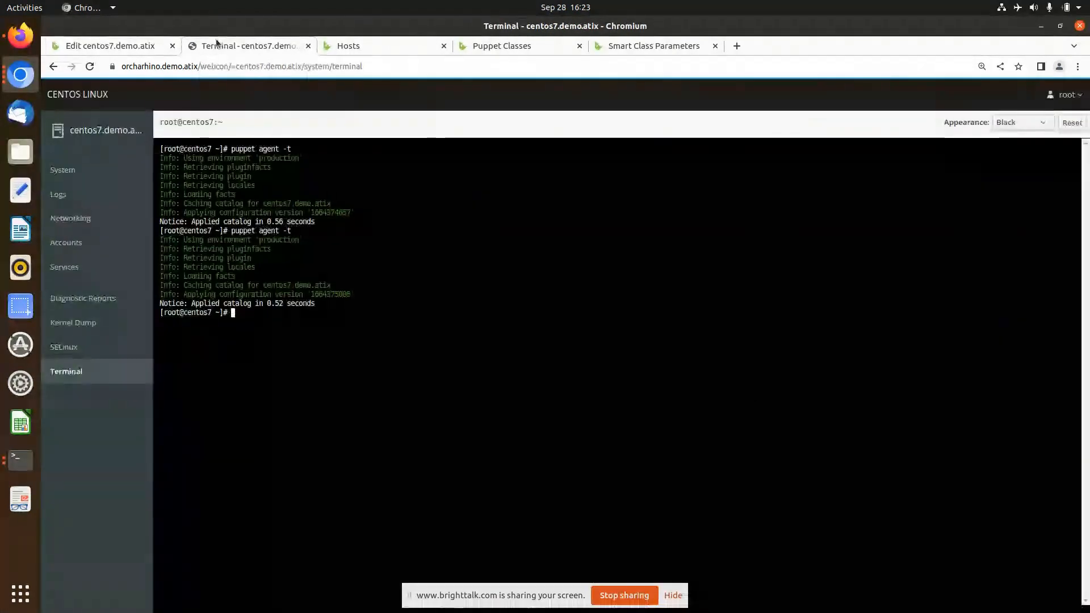
pyautogui.click(380, 44)
pyautogui.click(493, 48)
pyautogui.click(643, 48)
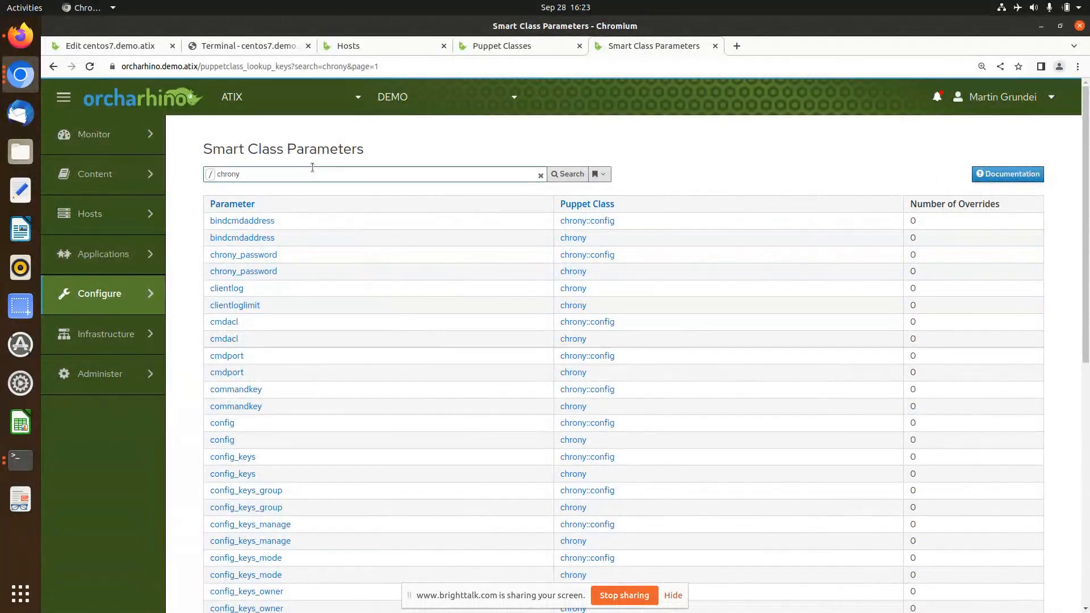
pyautogui.click(500, 45)
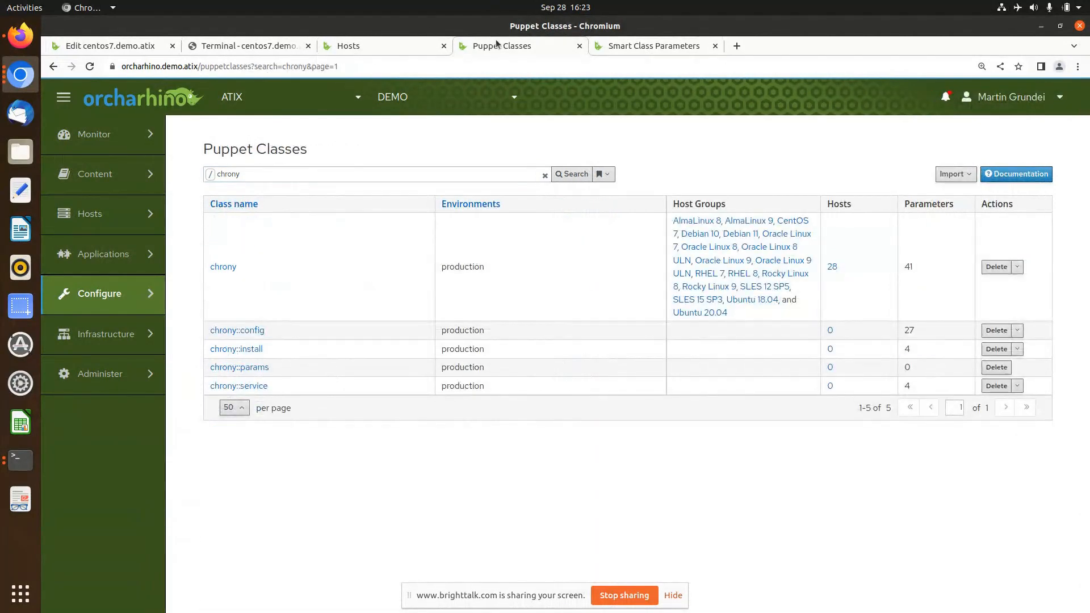
pyautogui.click(377, 46)
# Return to centos7.demo.atix, open the host for editing and review its Puppet class parameters.
pyautogui.click(108, 48)
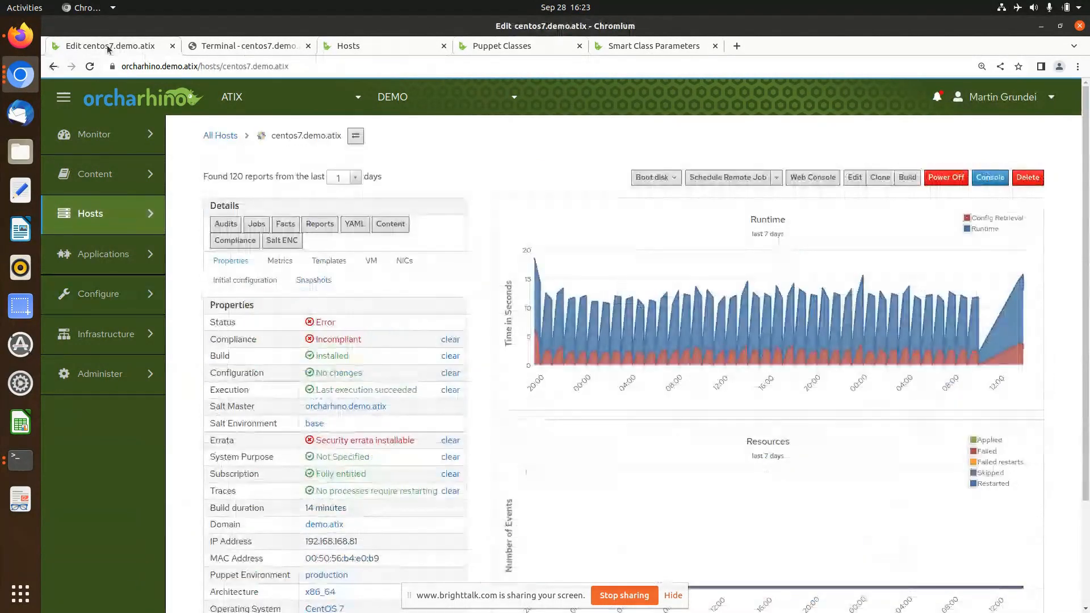
pyautogui.click(854, 177)
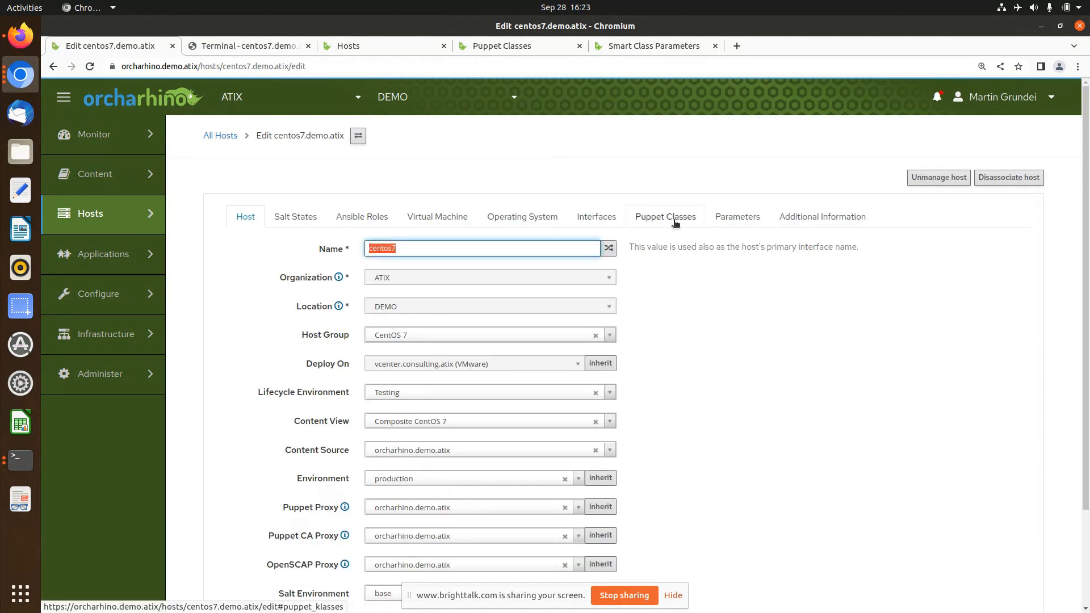
pyautogui.click(733, 222)
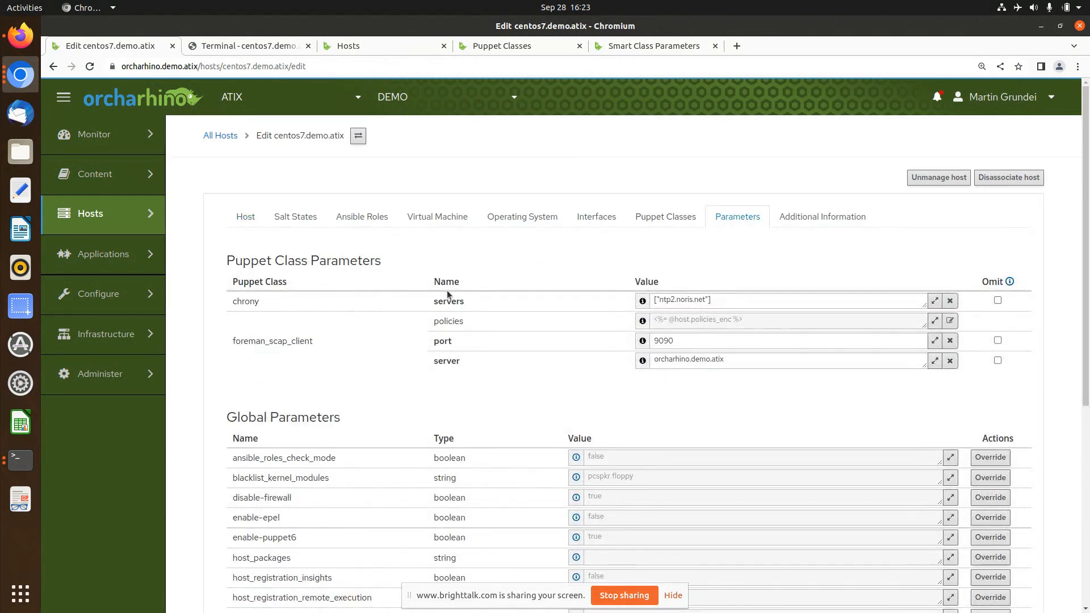
# Go back to the chrony smart class parameters and open the chrony class's servers parameter from the second results page.
pyautogui.click(638, 45)
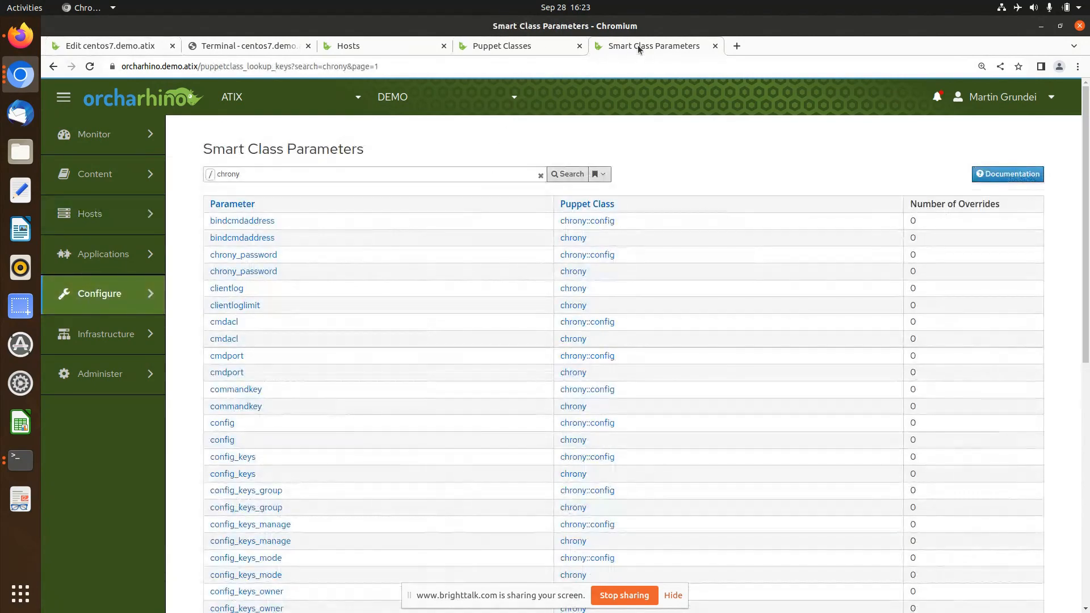
pyautogui.doubleClick(301, 175)
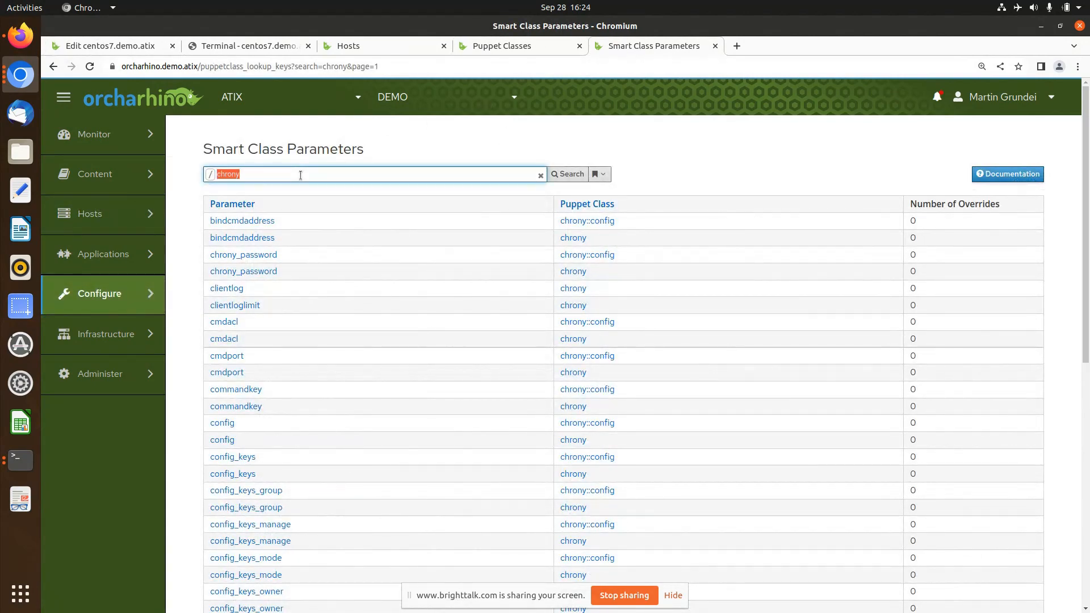
pyautogui.scroll(-8, 387, 230)
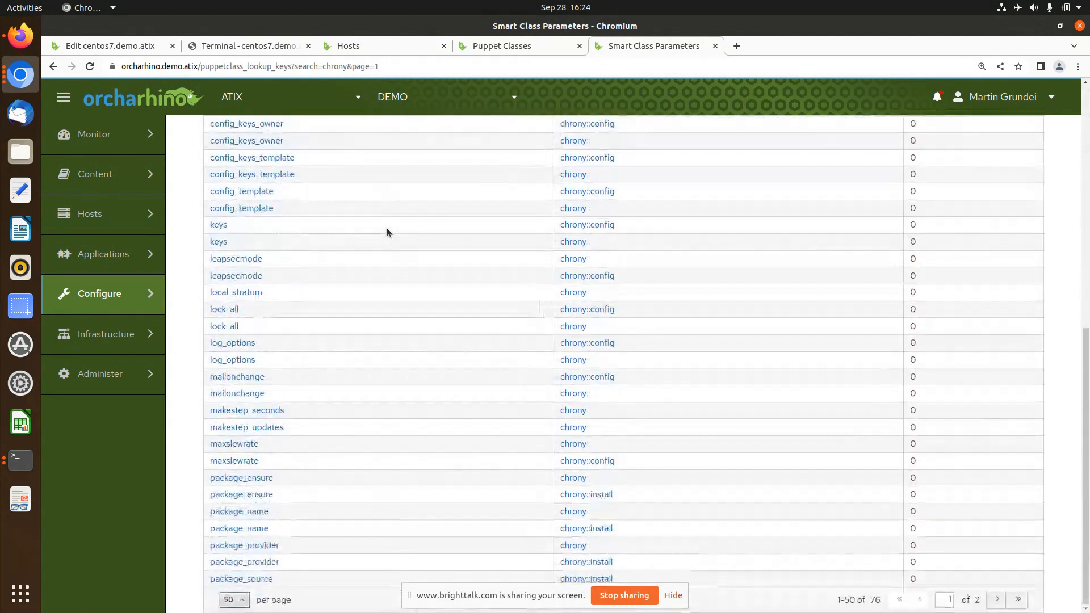
pyautogui.click(995, 599)
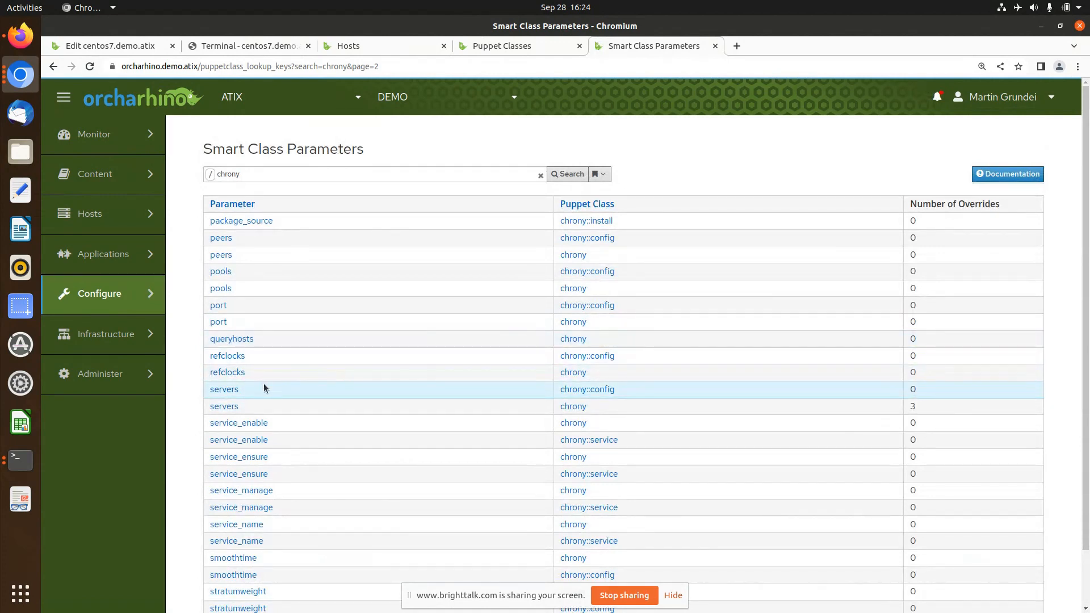
pyautogui.click(229, 407)
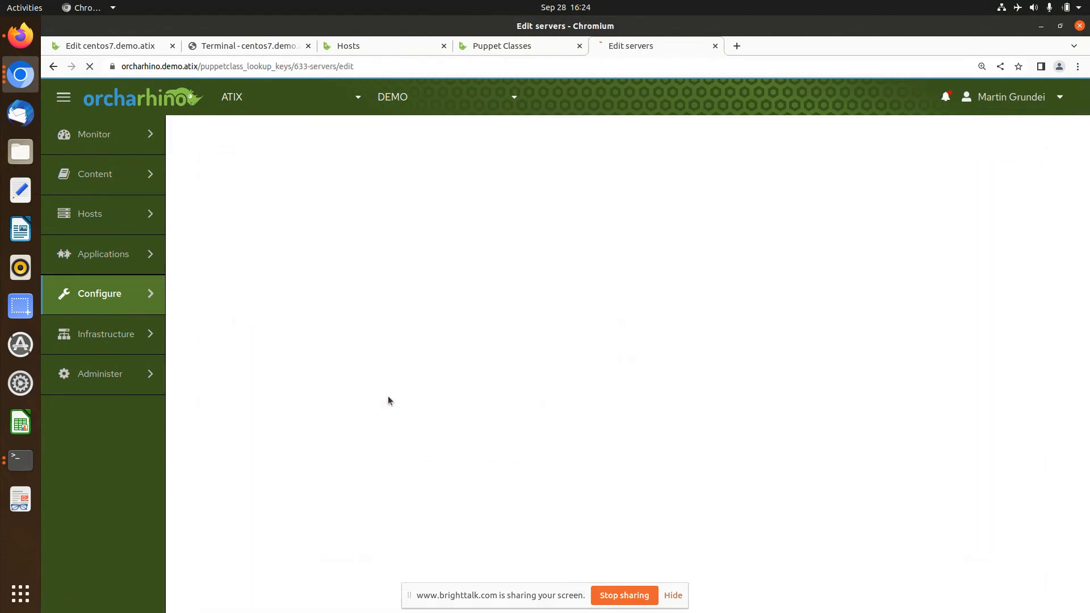
# Delete the servers parameter's matchers for environment production, fqdn centos7.demo.atix and hostgroup RHEL 7, and submit the change.
pyautogui.scroll(-5, 411, 312)
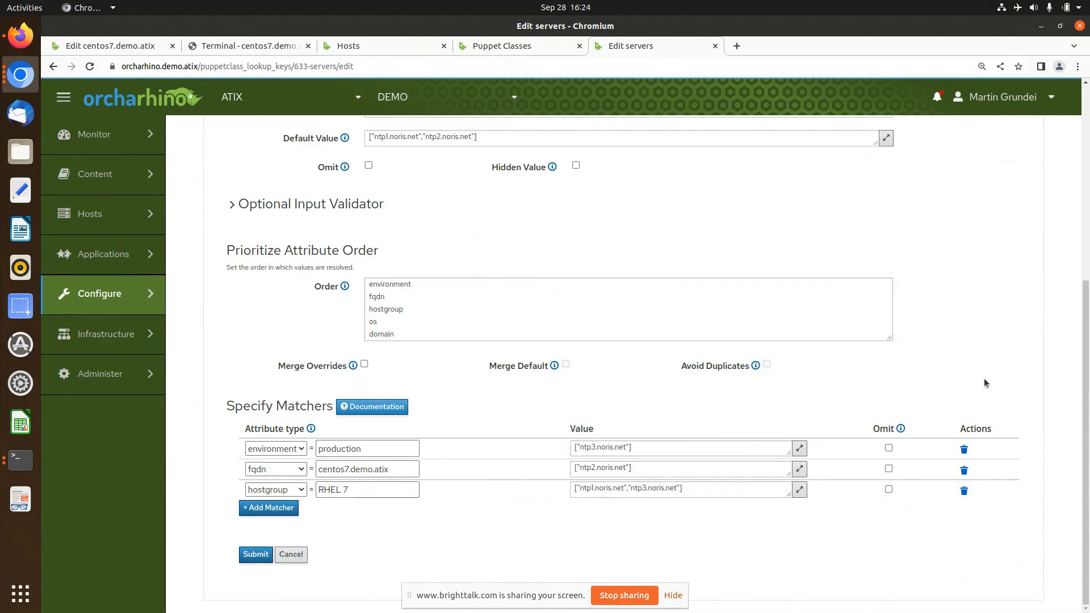
pyautogui.click(964, 449)
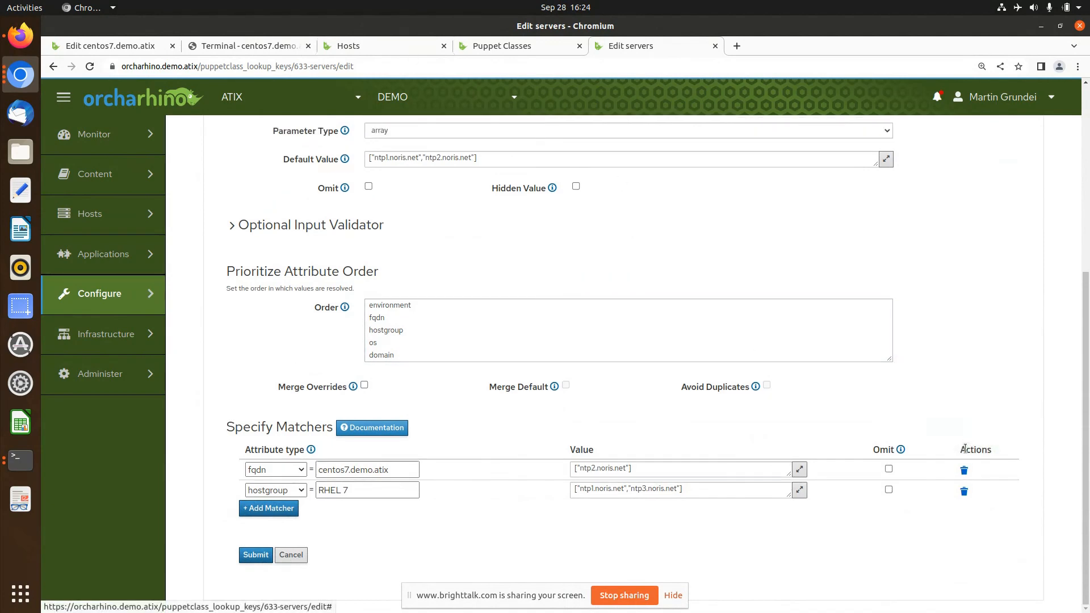
pyautogui.click(964, 470)
pyautogui.click(969, 492)
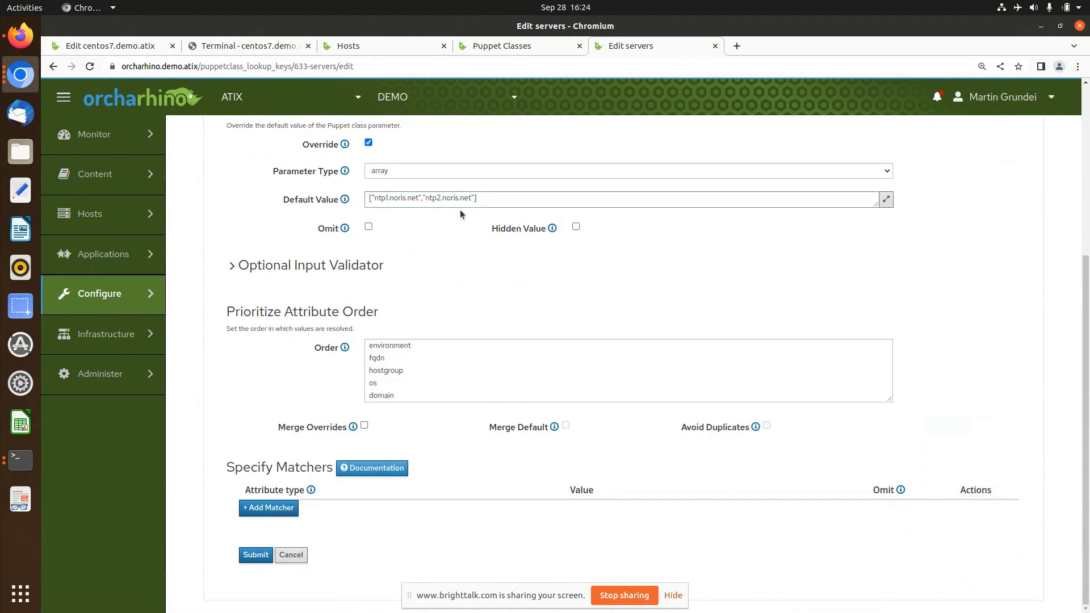
pyautogui.click(255, 556)
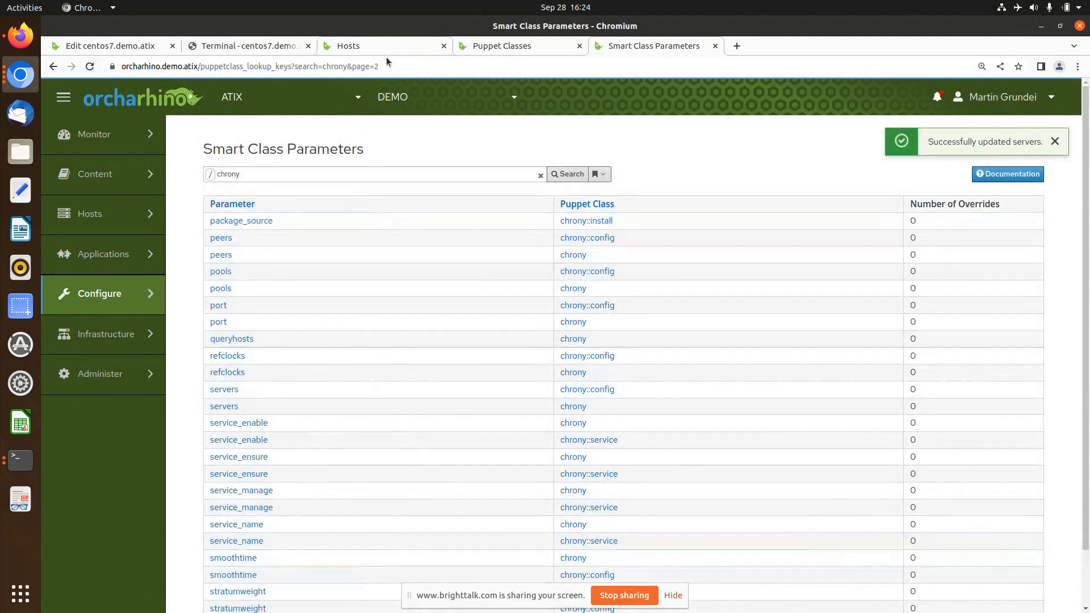
pyautogui.click(380, 46)
pyautogui.click(127, 53)
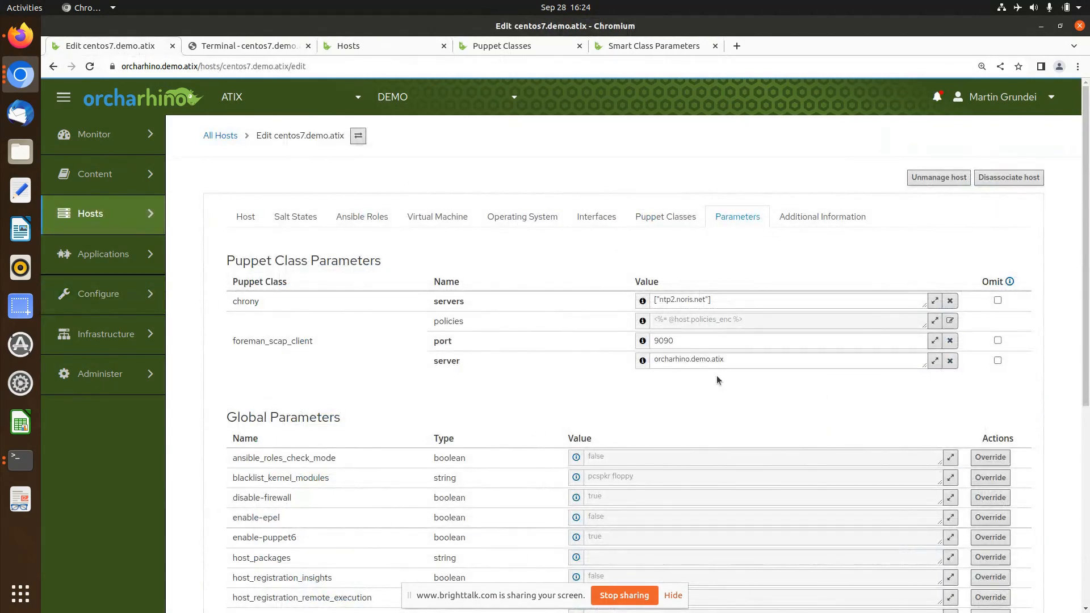
pyautogui.scroll(-4, 717, 376)
pyautogui.click(950, 215)
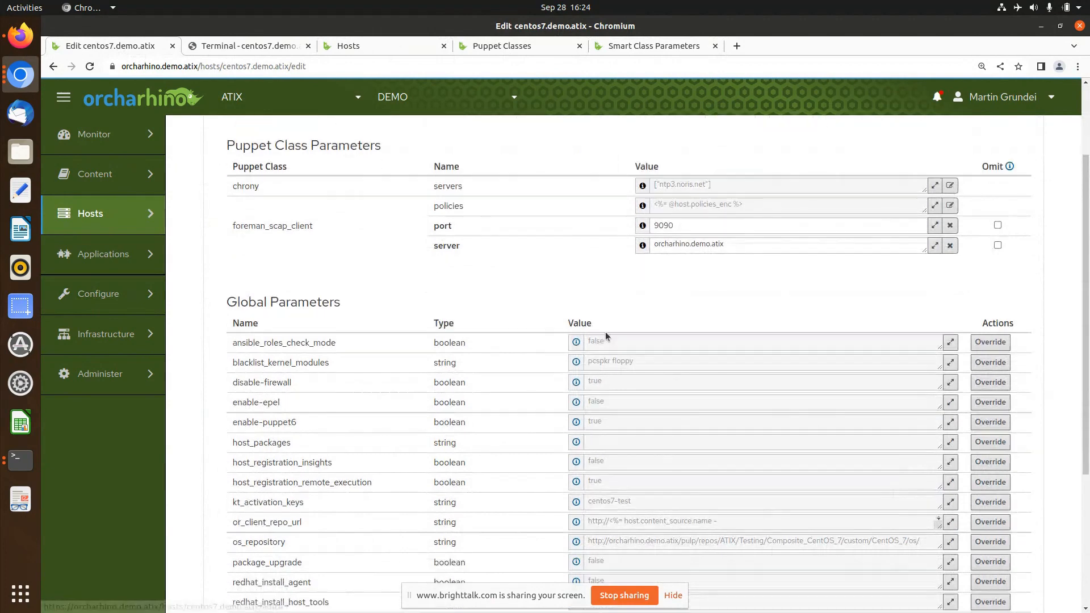
pyautogui.scroll(-3, 606, 337)
pyautogui.click(291, 586)
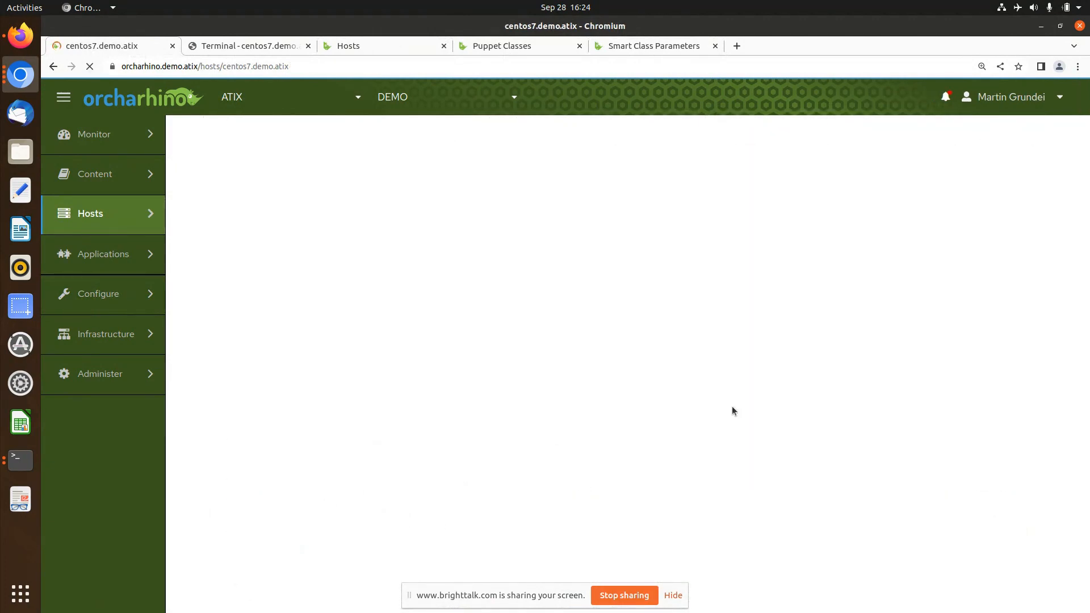
# Reopen centos7.demo.atix for editing, override the chrony servers parameter with ["ntp2.noris.net"] and submit the host.
pyautogui.click(852, 177)
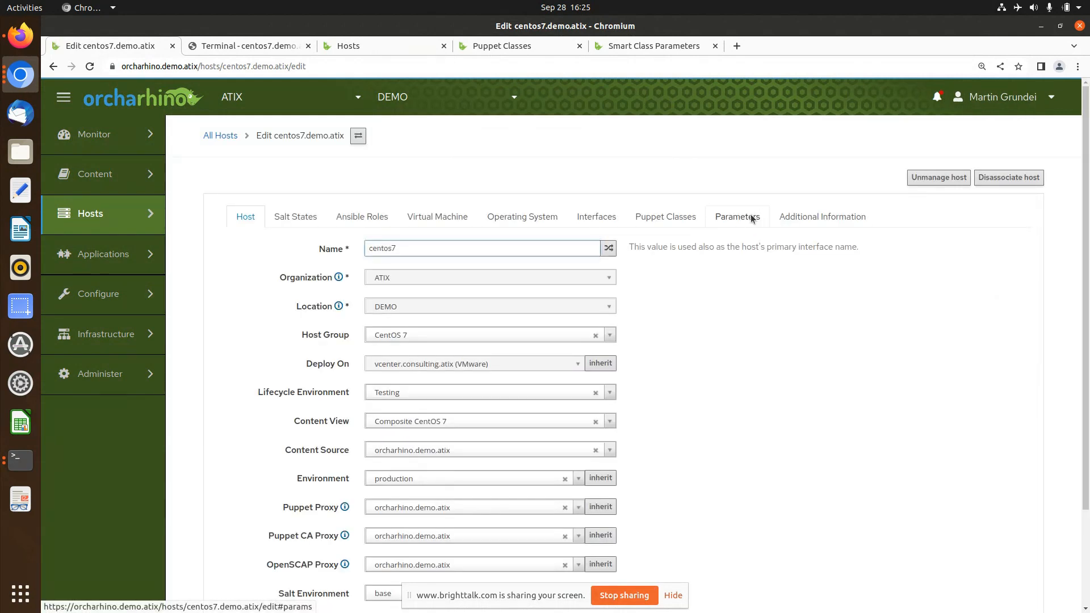
pyautogui.click(751, 218)
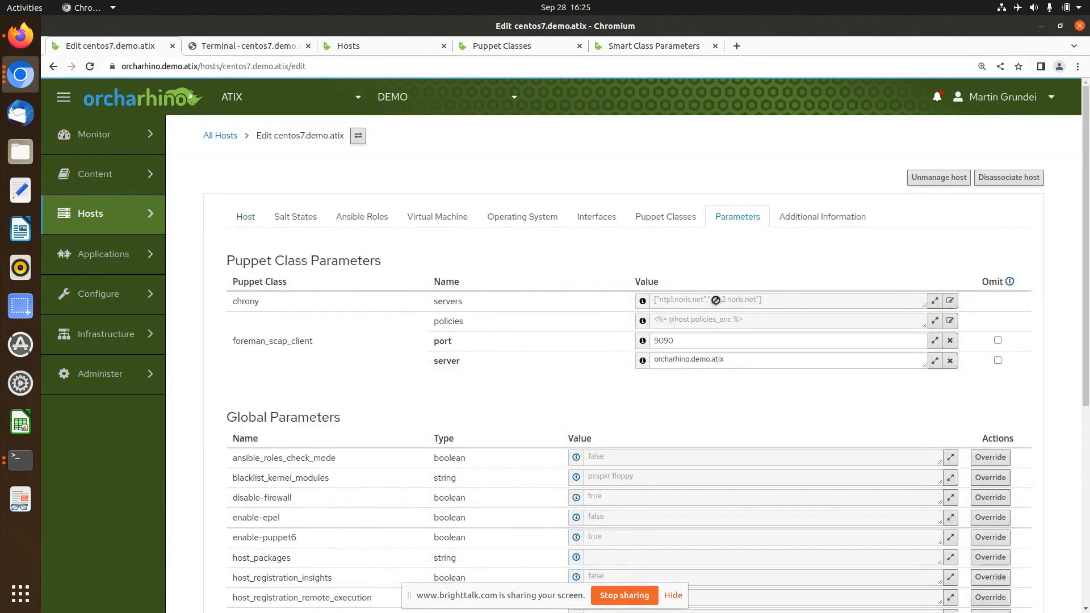
pyautogui.click(951, 302)
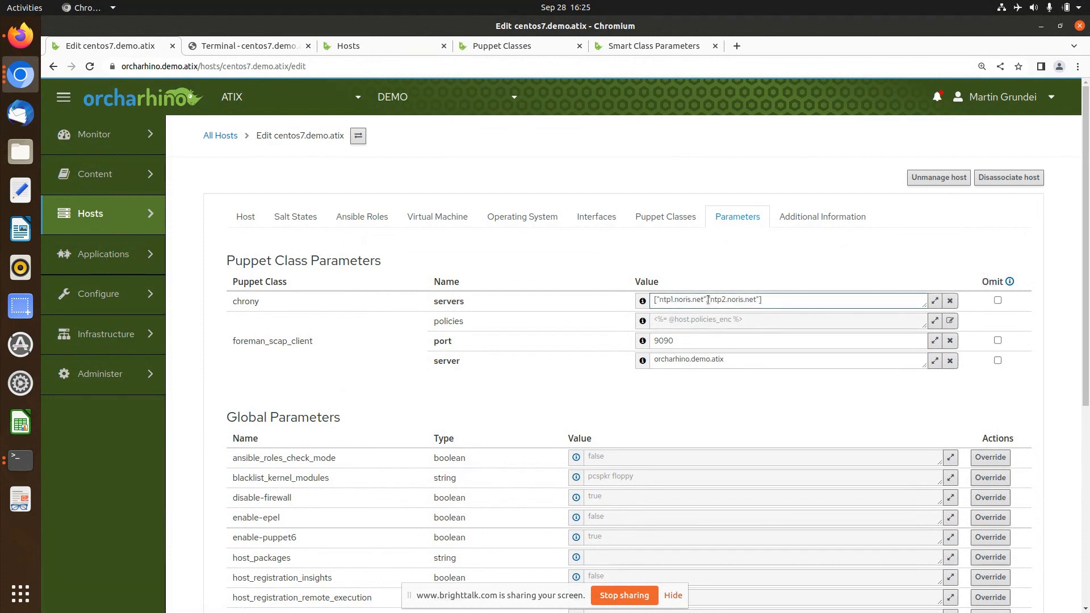
pyautogui.moveTo(708, 299); pyautogui.dragTo(655, 299)
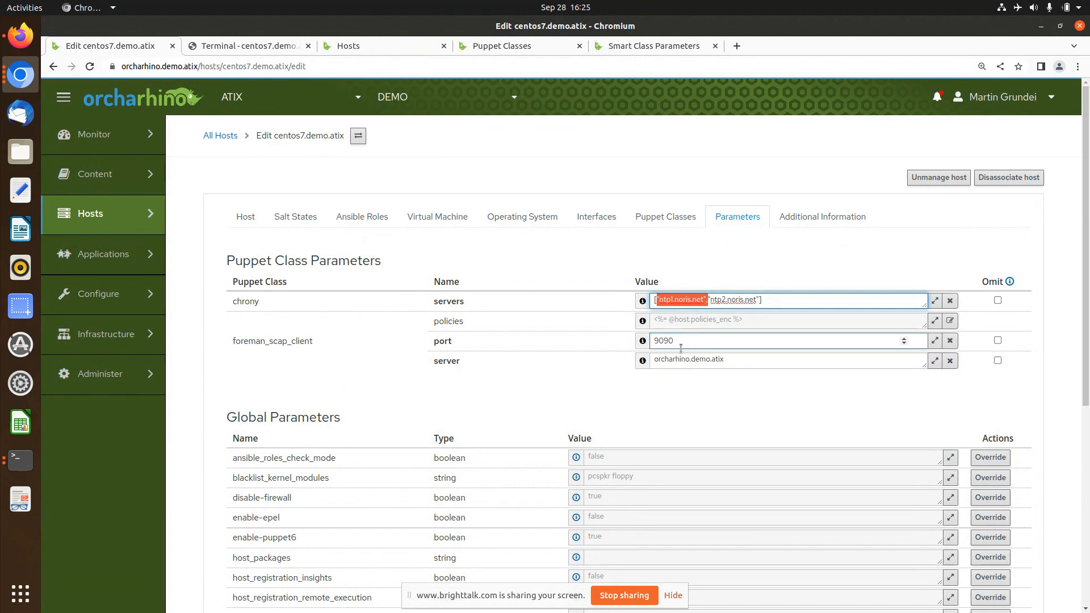
pyautogui.press('BackSpace')
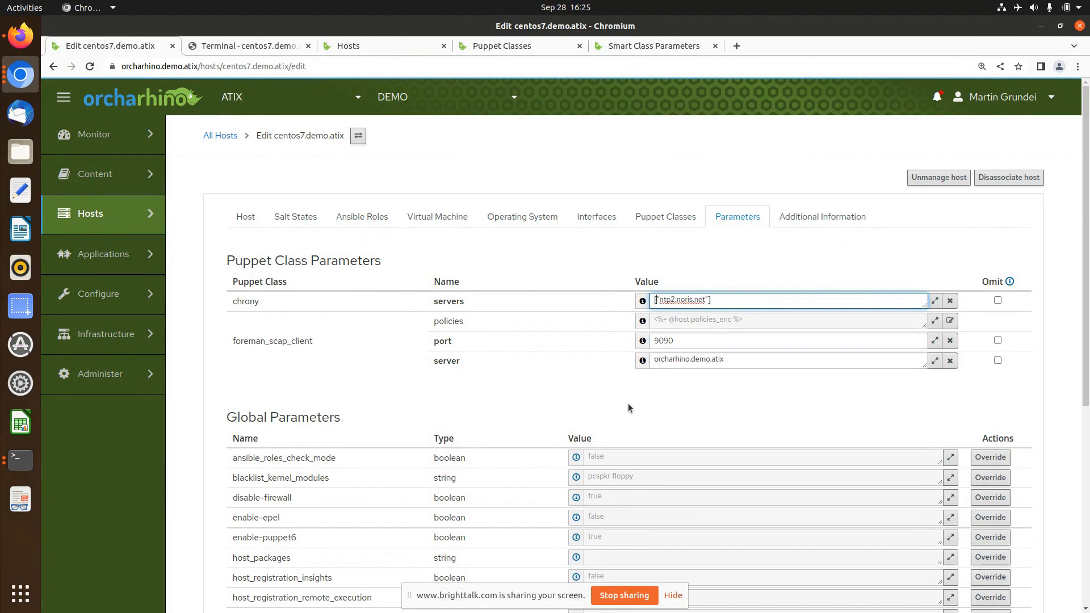
pyautogui.scroll(-10, 619, 420)
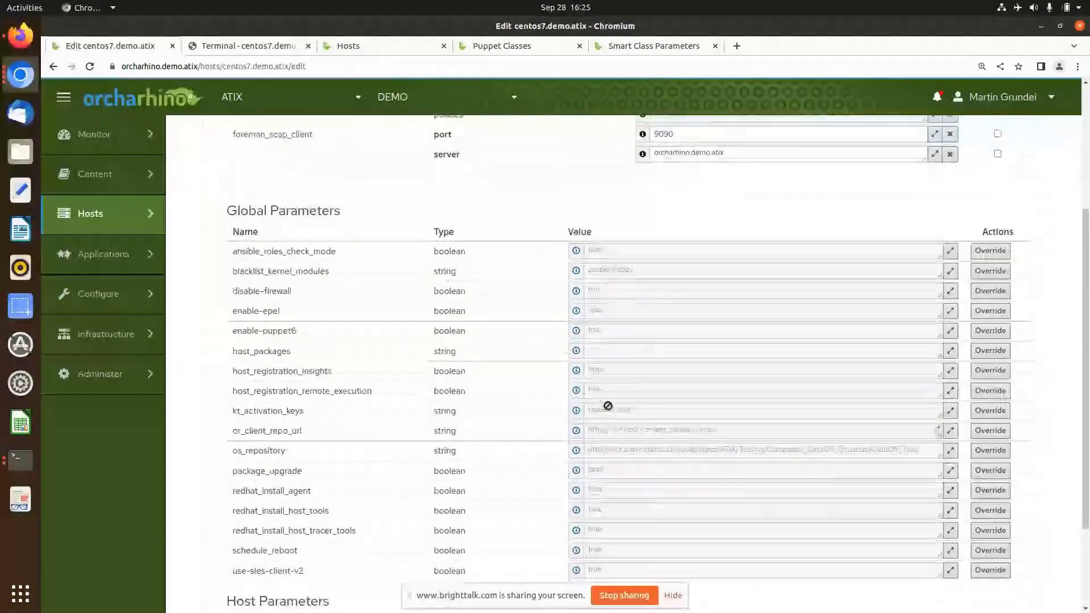
pyautogui.scroll(5, 487, 461)
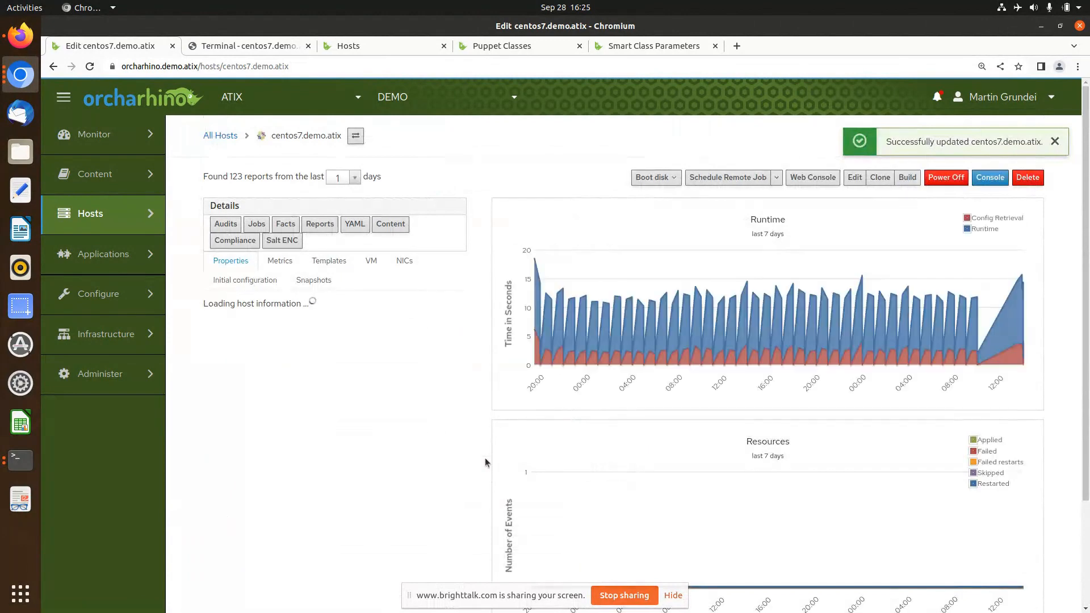
# Run "puppet agent -t" in the centos7.demo.atix web console terminal and return to the host's details page.
pyautogui.click(250, 46)
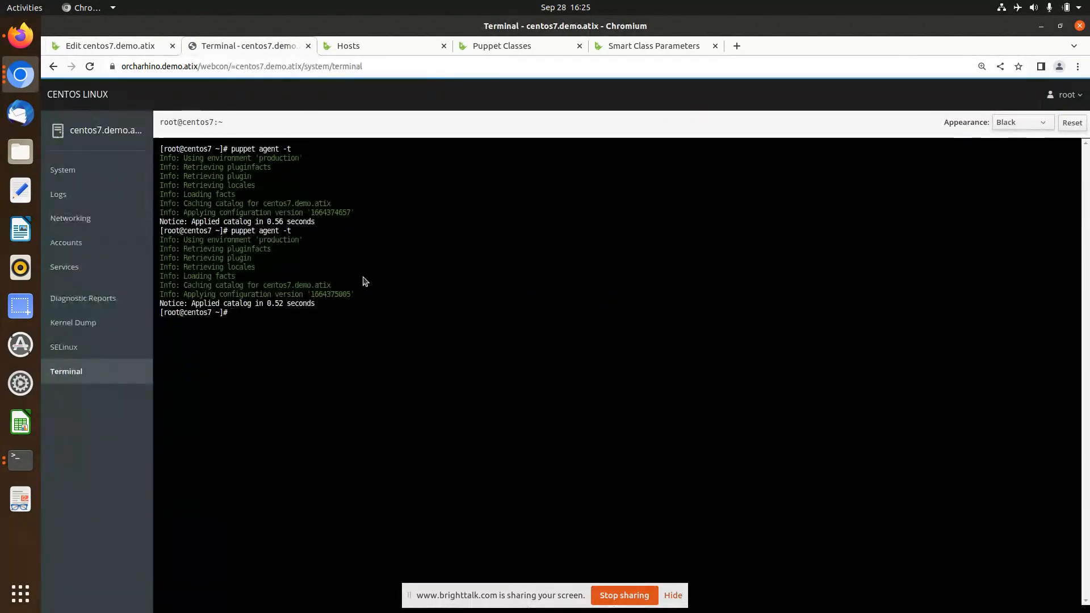
pyautogui.click(148, 49)
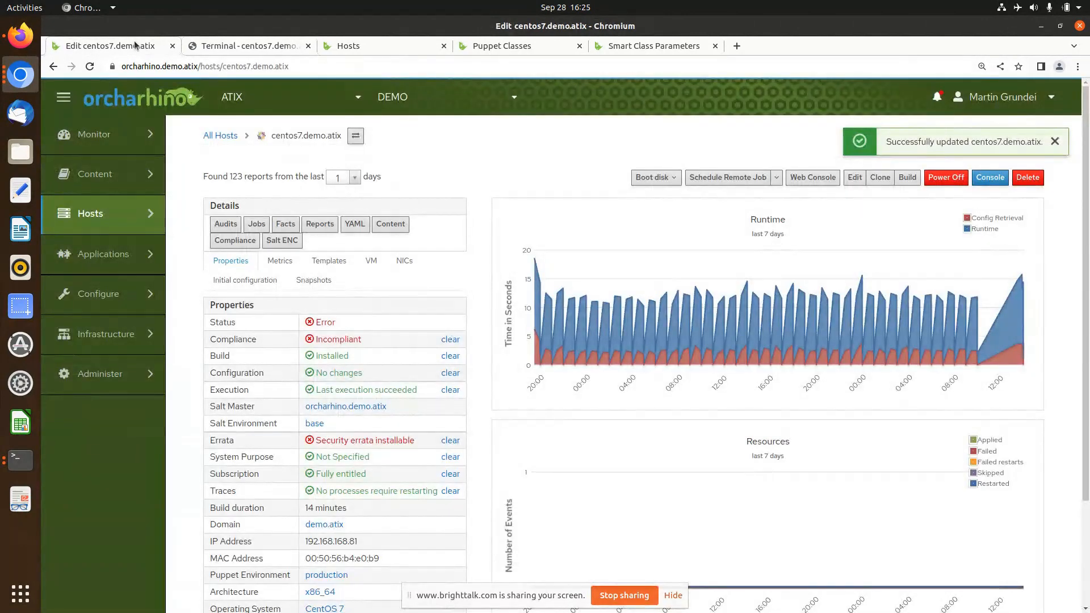
pyautogui.click(247, 48)
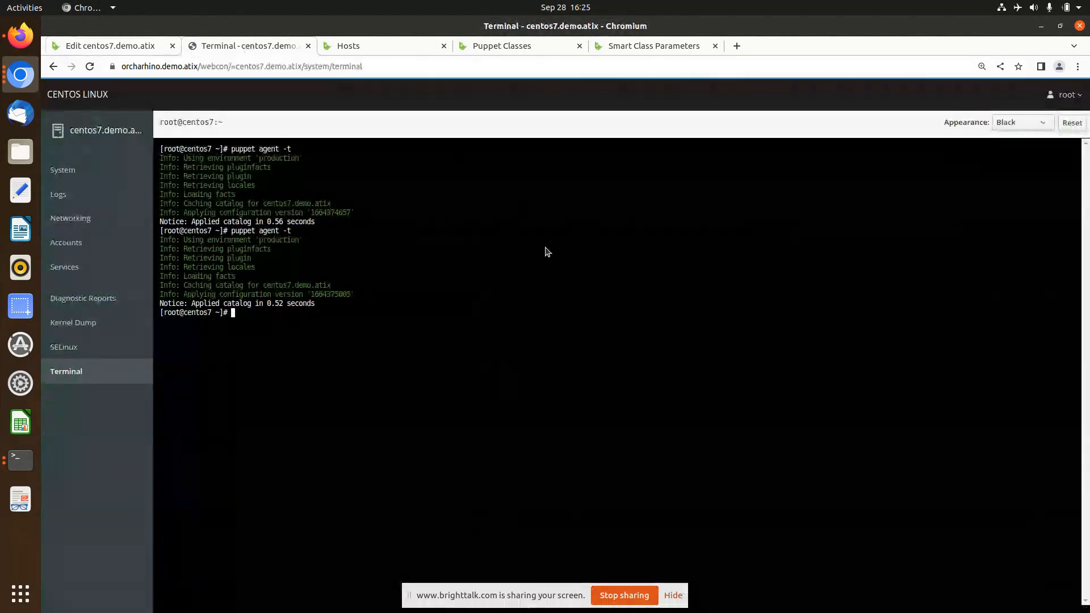
pyautogui.press('Up')
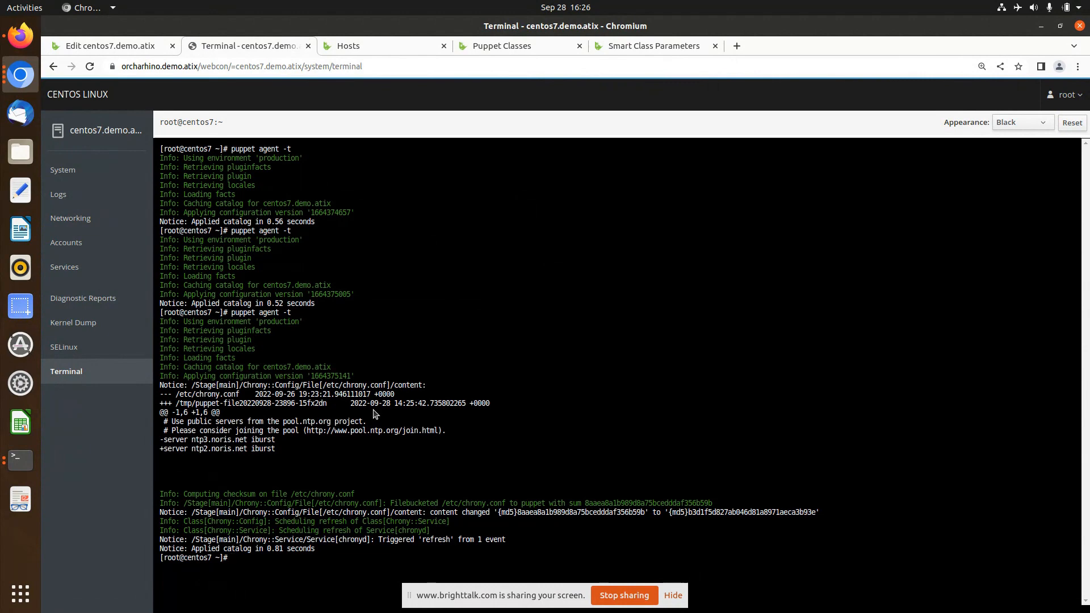
pyautogui.click(89, 48)
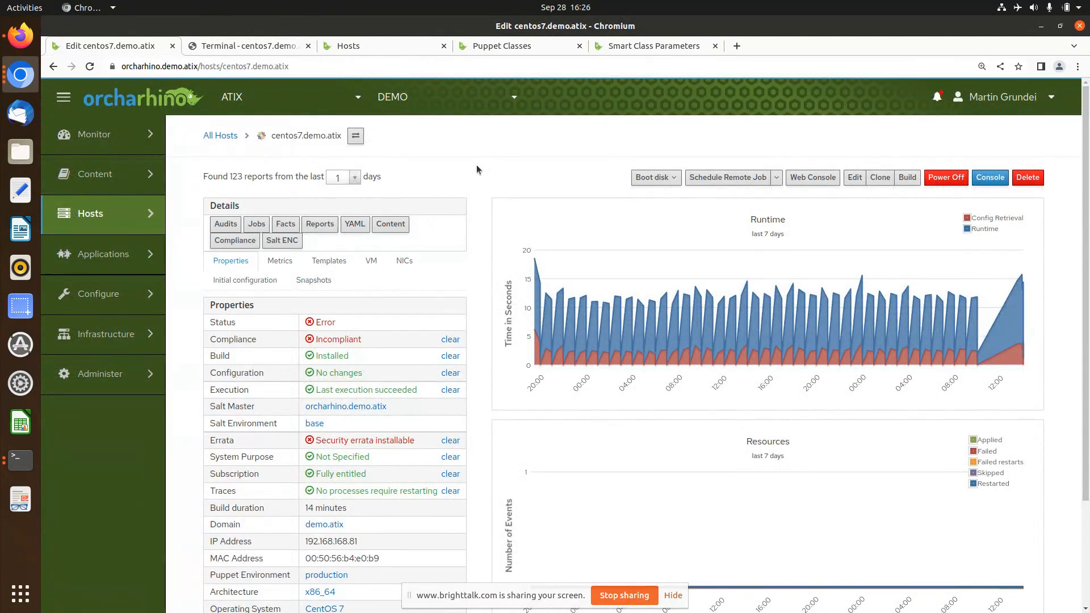
pyautogui.scroll(-2, 483, 171)
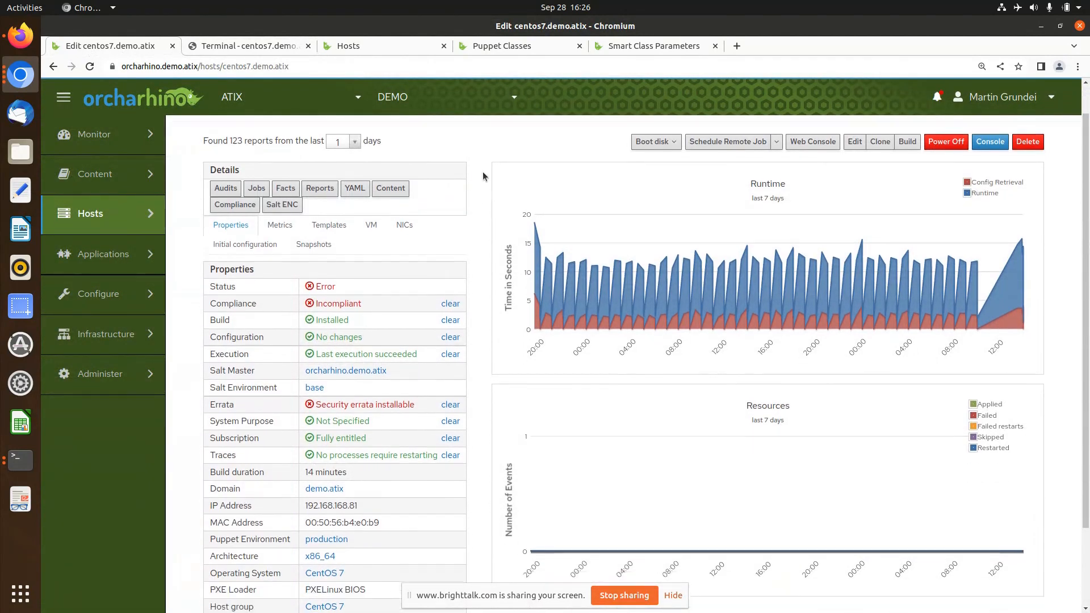
pyautogui.scroll(2, 483, 171)
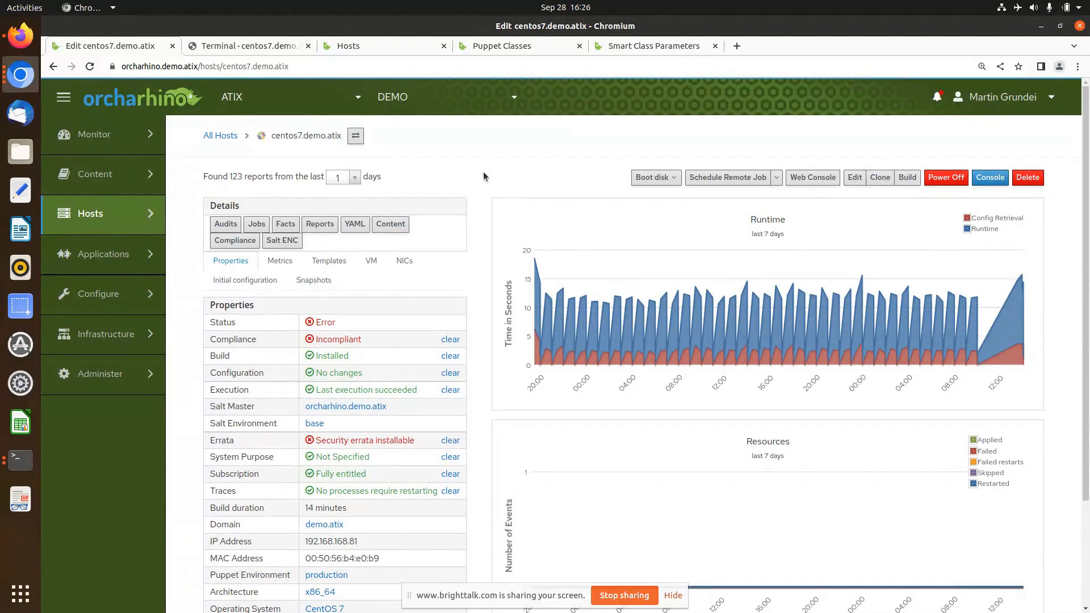
# Switch to the orcharhino server terminal to review the Puppetfile's Git module sources, and close the pager.
pyautogui.hotkey('ctrl', 'alt', 'Down')
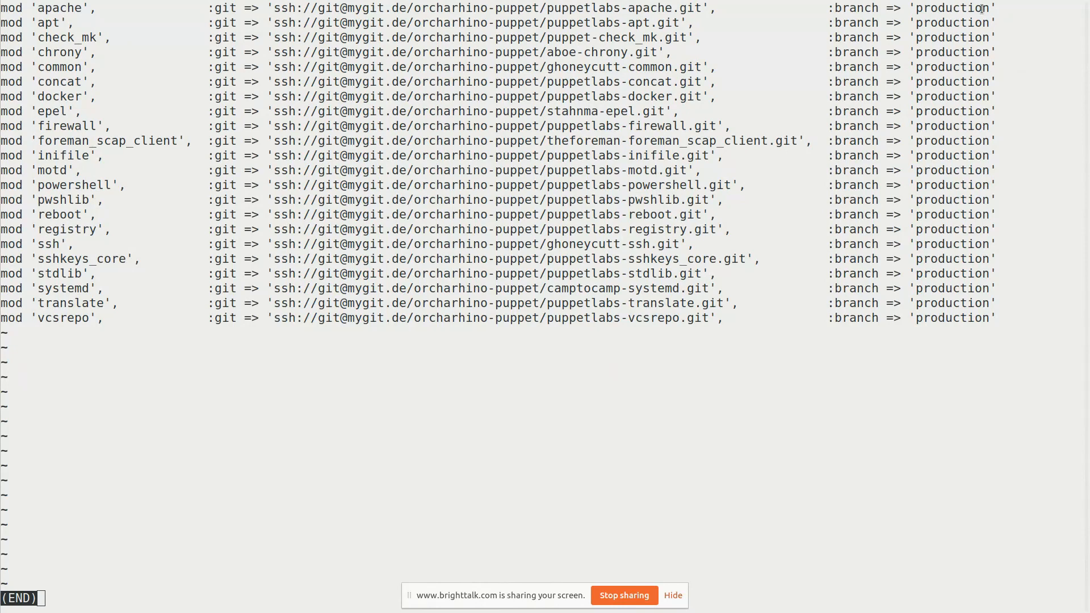
pyautogui.press('q')
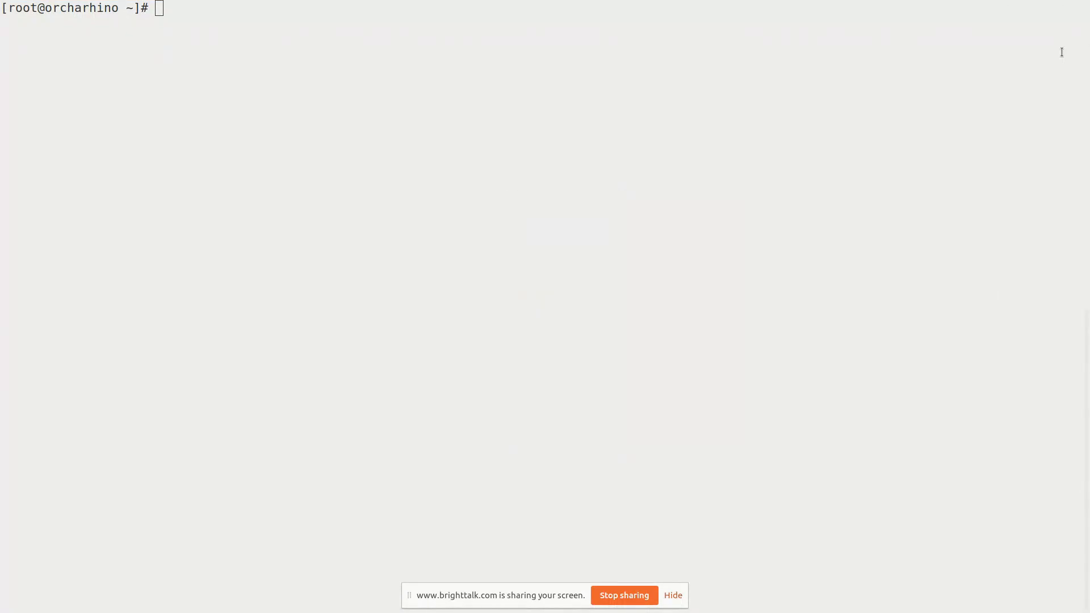
pyautogui.click(738, 95)
# Change to the directory /etc/puppetlabs/code/environments and list its contents.
pyautogui.write('cd ')
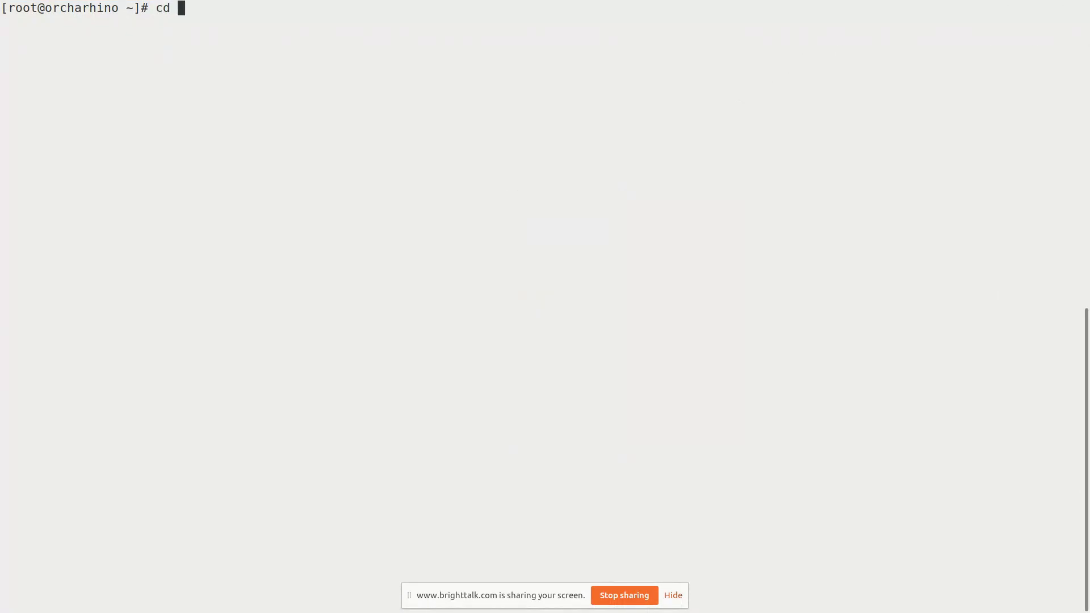
pyautogui.write('/etc/pupp')
pyautogui.press('Tab')
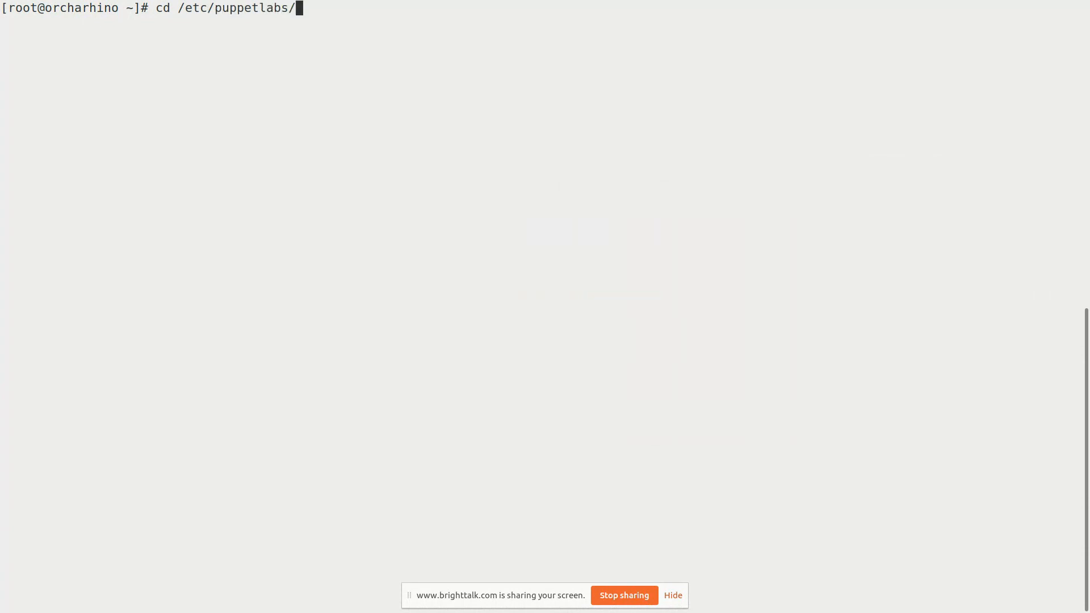
pyautogui.press('Tab')
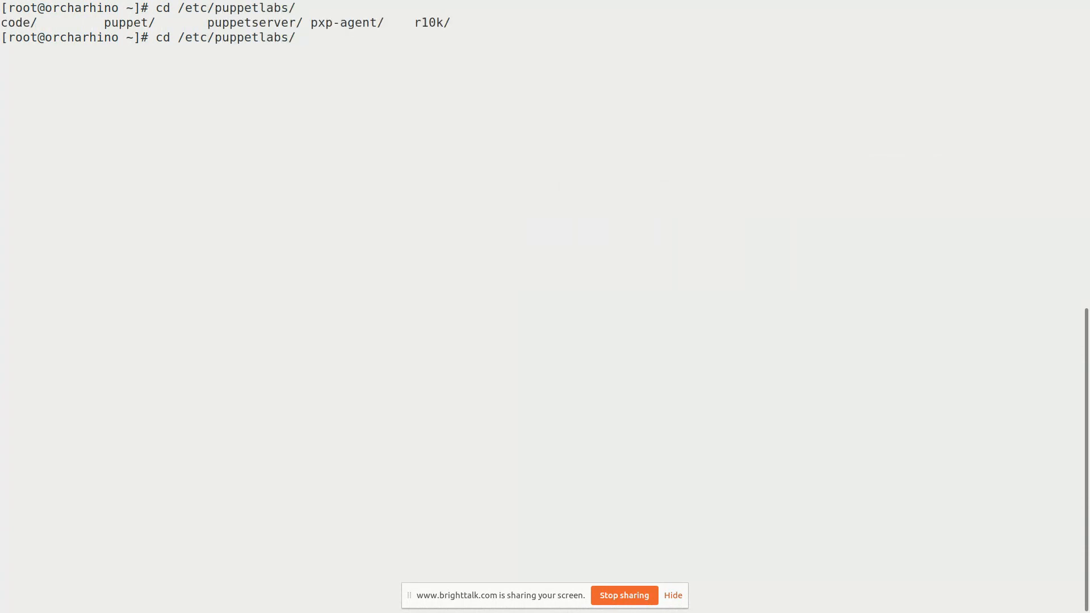
pyautogui.write('code/')
pyautogui.press('Tab')
pyautogui.press('Tab')
pyautogui.write('e')
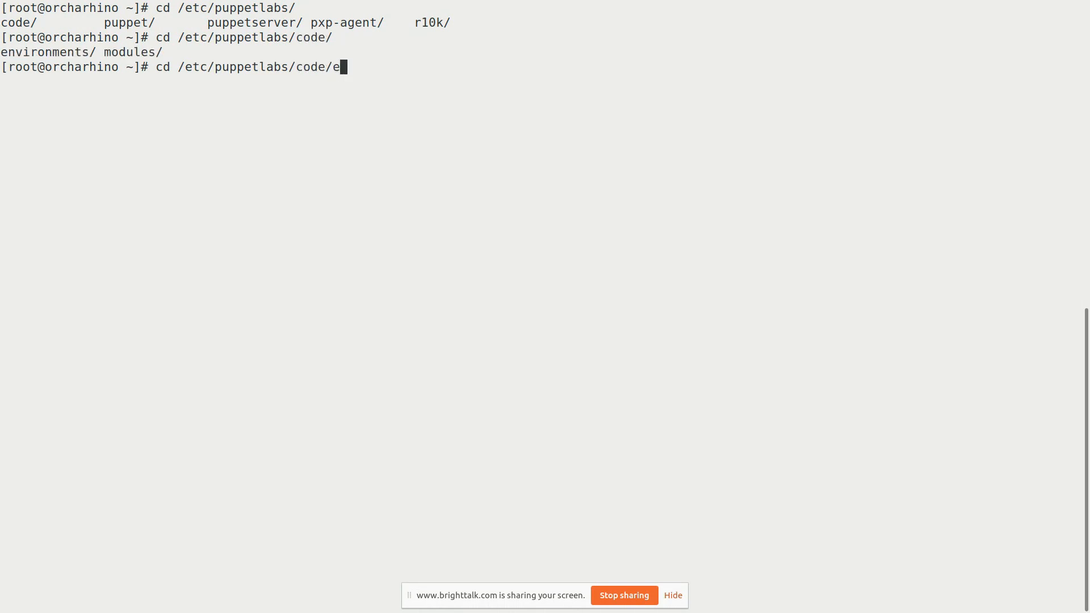
pyautogui.press('Tab')
pyautogui.press('Tab')
pyautogui.press('BackSpace')
pyautogui.press('BackSpace')
pyautogui.press('BackSpace')
pyautogui.press('BackSpace')
pyautogui.press('BackSpace')
pyautogui.press('BackSpace')
pyautogui.press('BackSpace')
pyautogui.press('BackSpace')
pyautogui.press('BackSpace')
pyautogui.press('BackSpace')
pyautogui.press('BackSpace')
pyautogui.press('BackSpace')
pyautogui.press('Return')
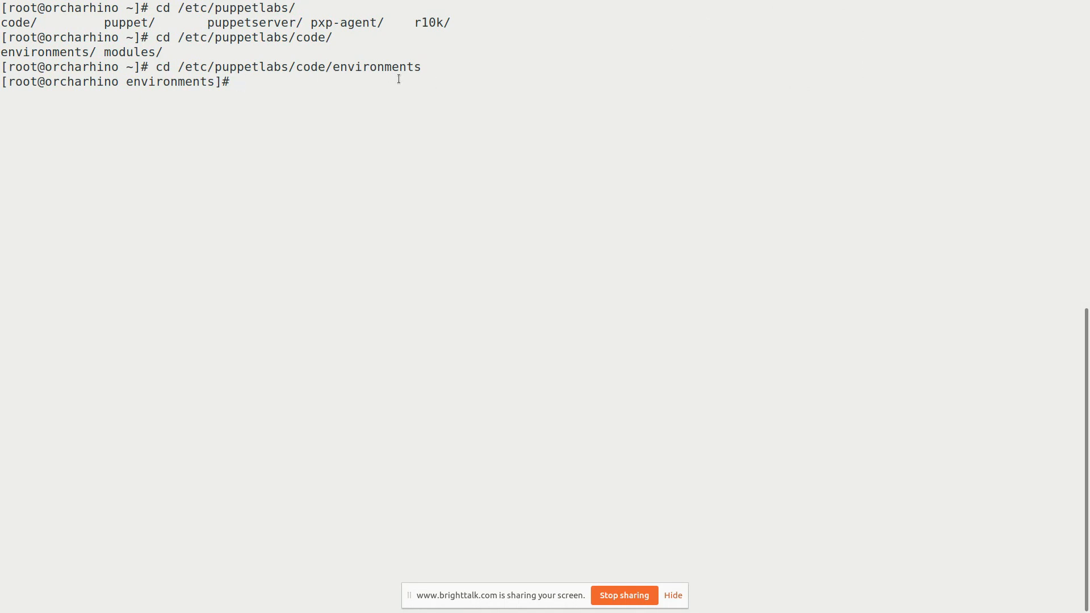
pyautogui.write('ls')
pyautogui.press('Return')
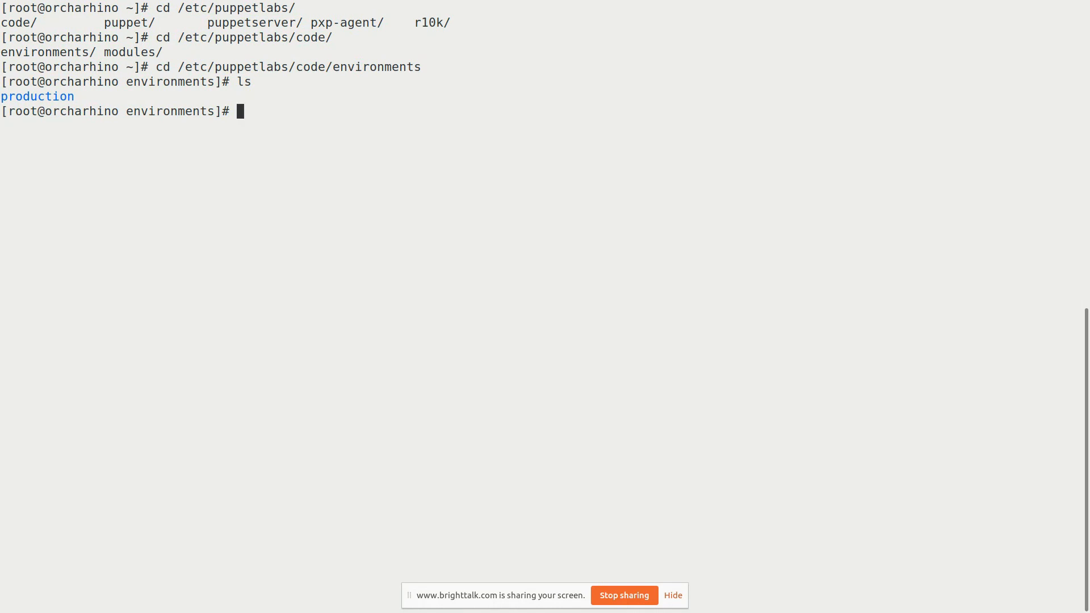
# Enter the production environment directory and list its contents and those of its modules subdirectory.
pyautogui.write('cd production/')
pyautogui.press('Return')
pyautogui.write('ls')
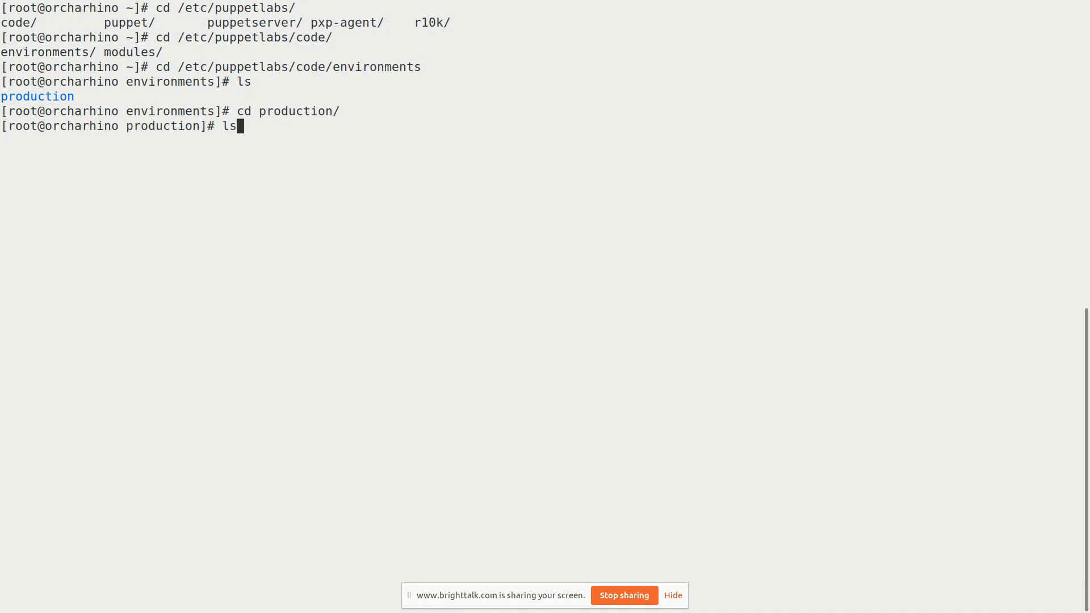
pyautogui.press('Return')
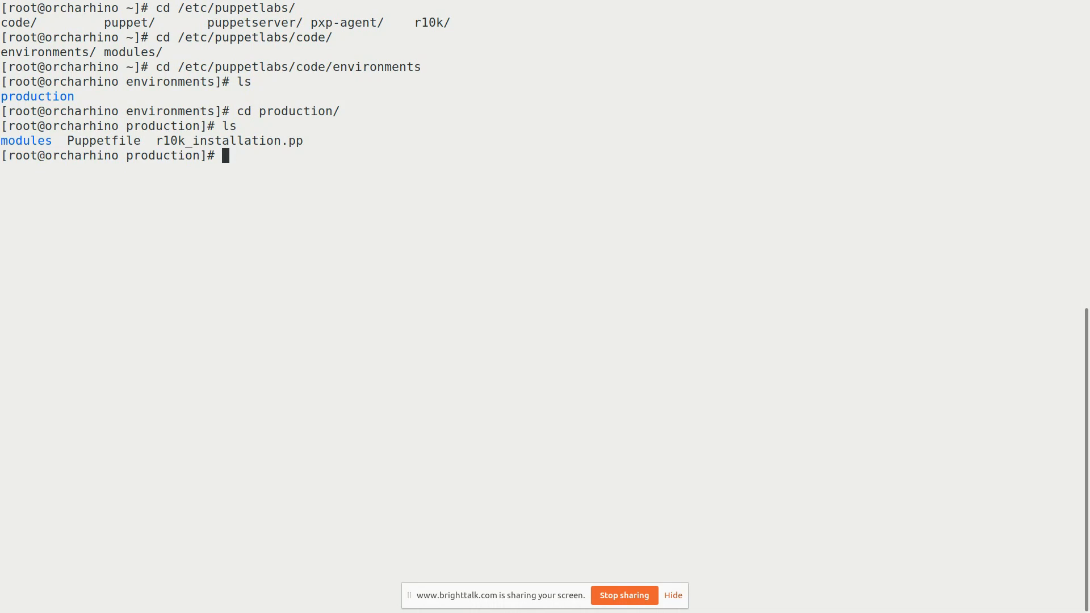
pyautogui.write('ls m')
pyautogui.press('Tab')
pyautogui.press('Return')
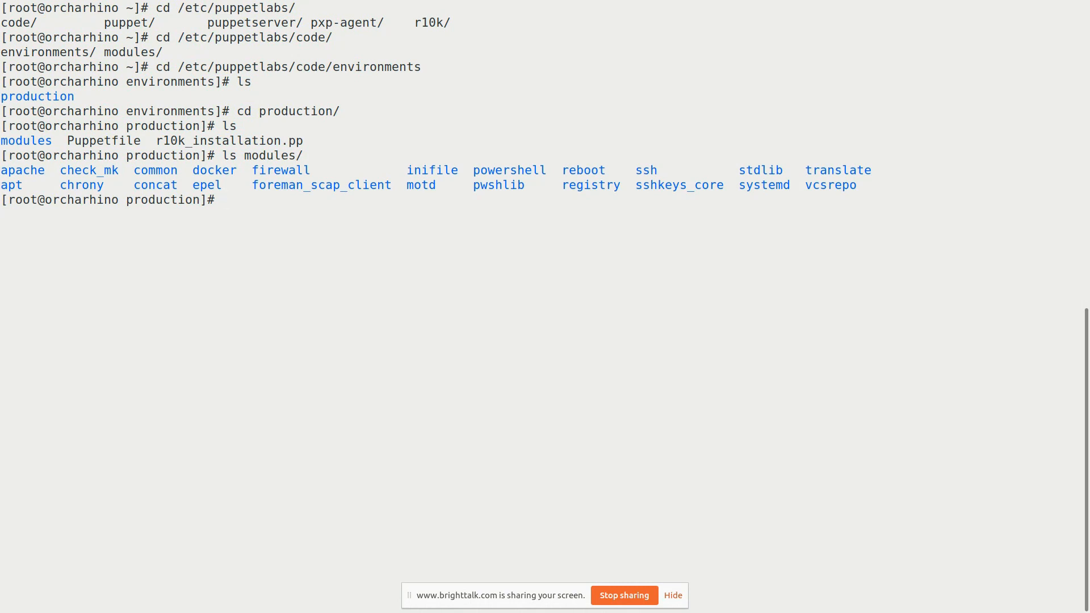
# Change into the production environment's modules directory and list the installed modules.
pyautogui.write('cd ')
pyautogui.write('motd')
pyautogui.press('BackSpace')
pyautogui.press('BackSpace')
pyautogui.press('BackSpace')
pyautogui.press('BackSpace')
pyautogui.write('mod')
pyautogui.press('Tab')
pyautogui.press('Return')
pyautogui.write('ls')
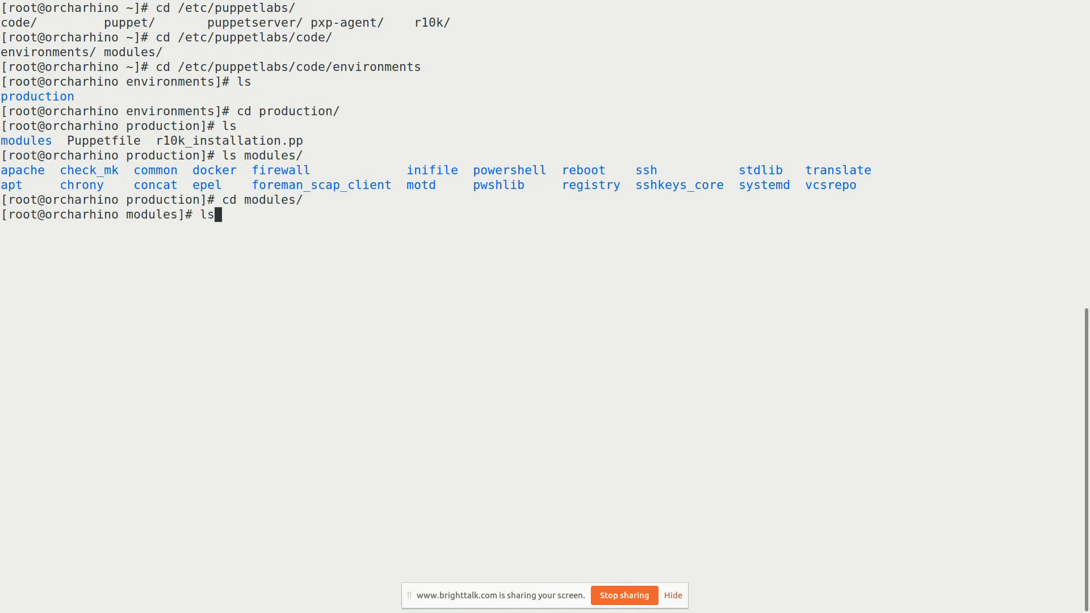
pyautogui.press('Return')
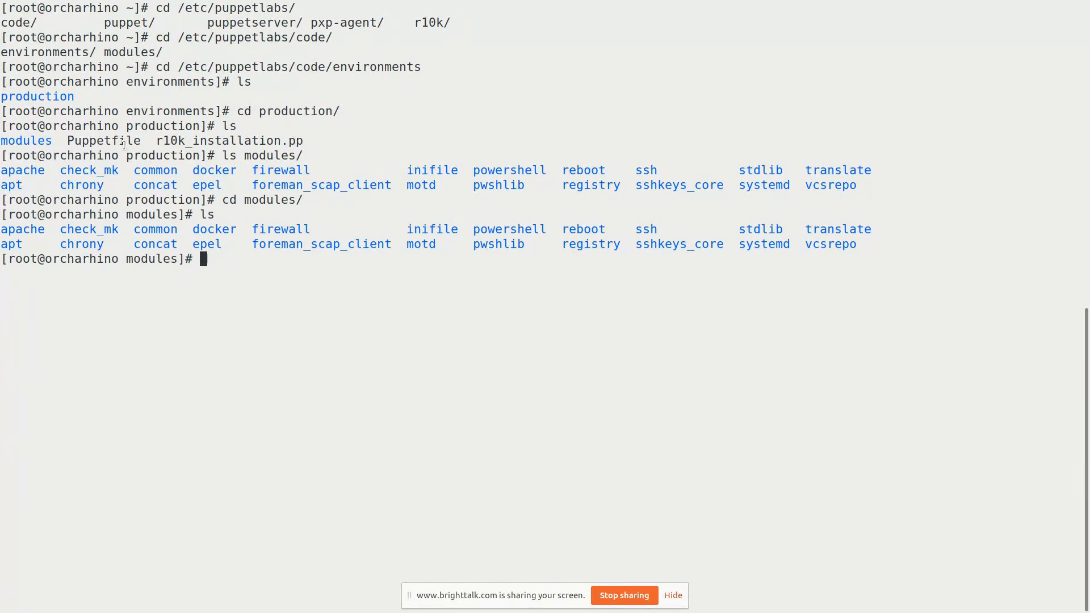
# Run "r10k deploy environment -pv" to deploy the modules from the Puppetfile and list the modules directory.
pyautogui.press('Up')
pyautogui.press('Up')
pyautogui.press('Up')
pyautogui.press('Up')
pyautogui.press('Up')
pyautogui.press('Up')
pyautogui.press('Up')
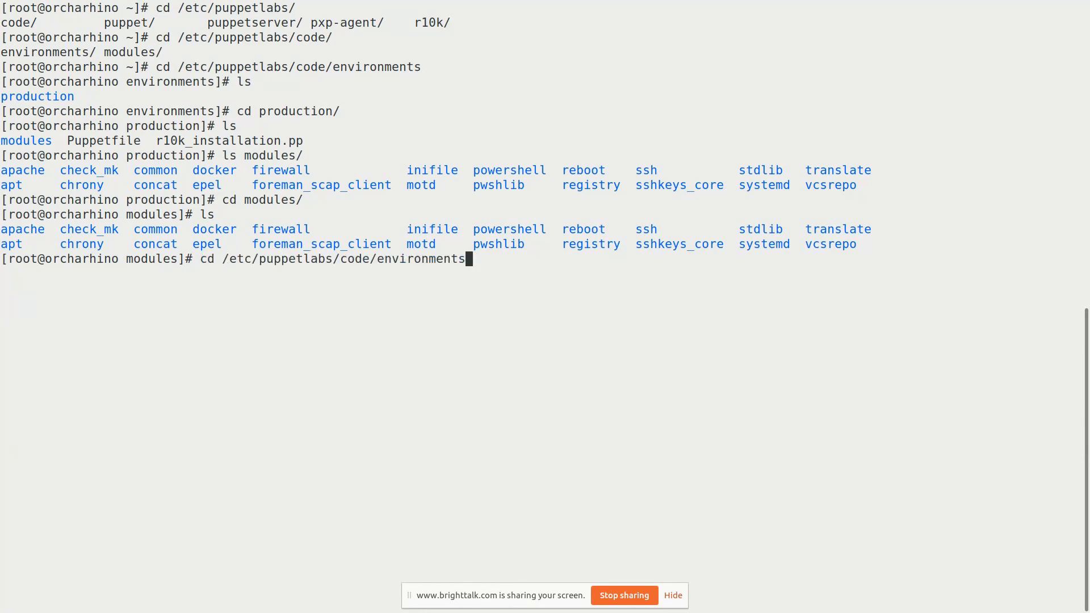
pyautogui.press('Up')
pyautogui.press('Up')
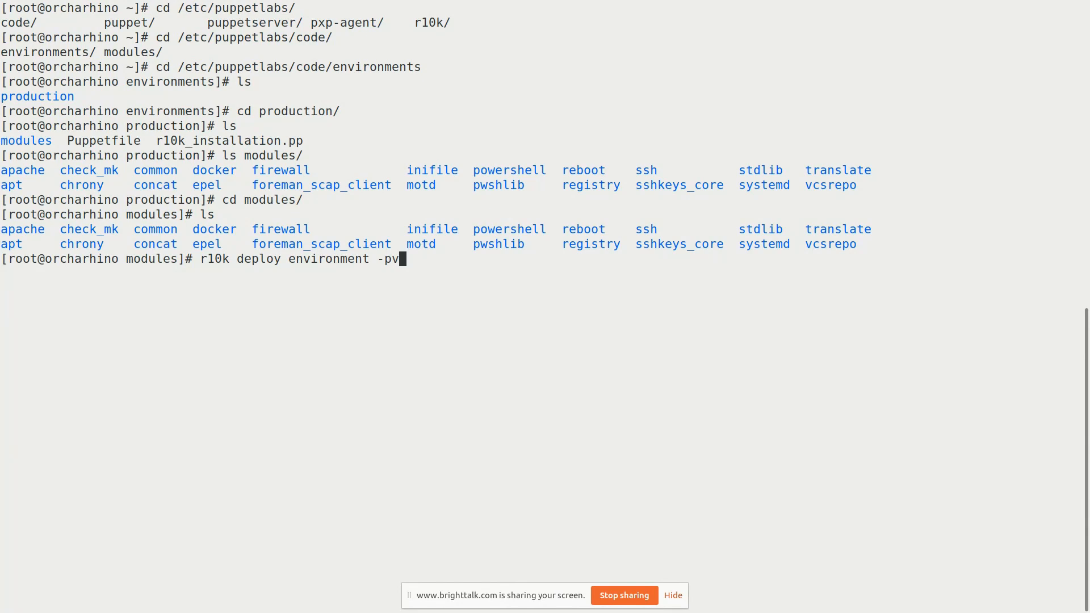
pyautogui.press('Return')
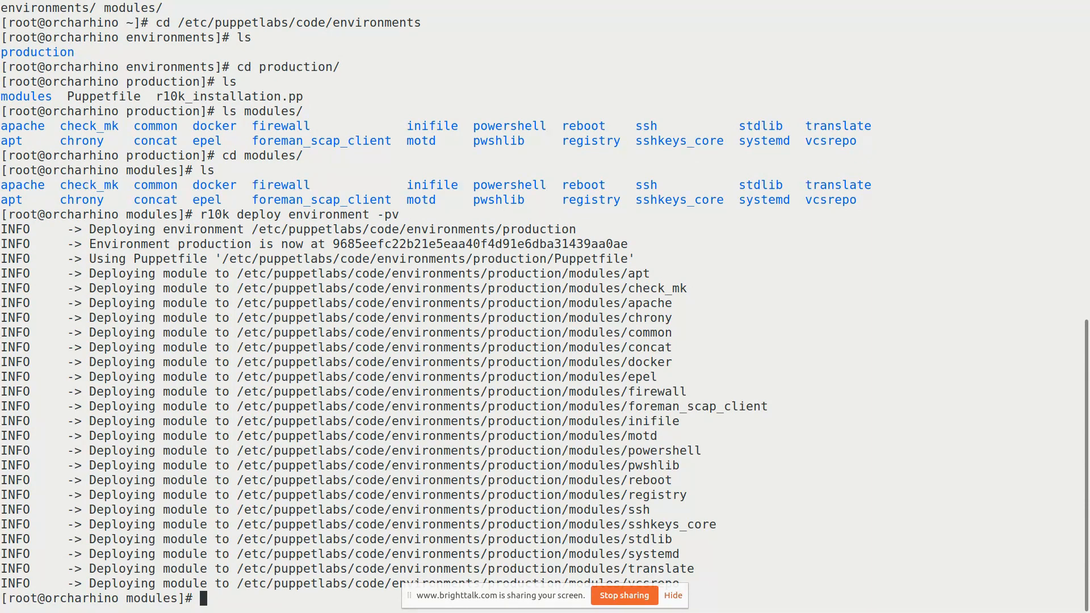
pyautogui.write('ls')
pyautogui.press('Return')
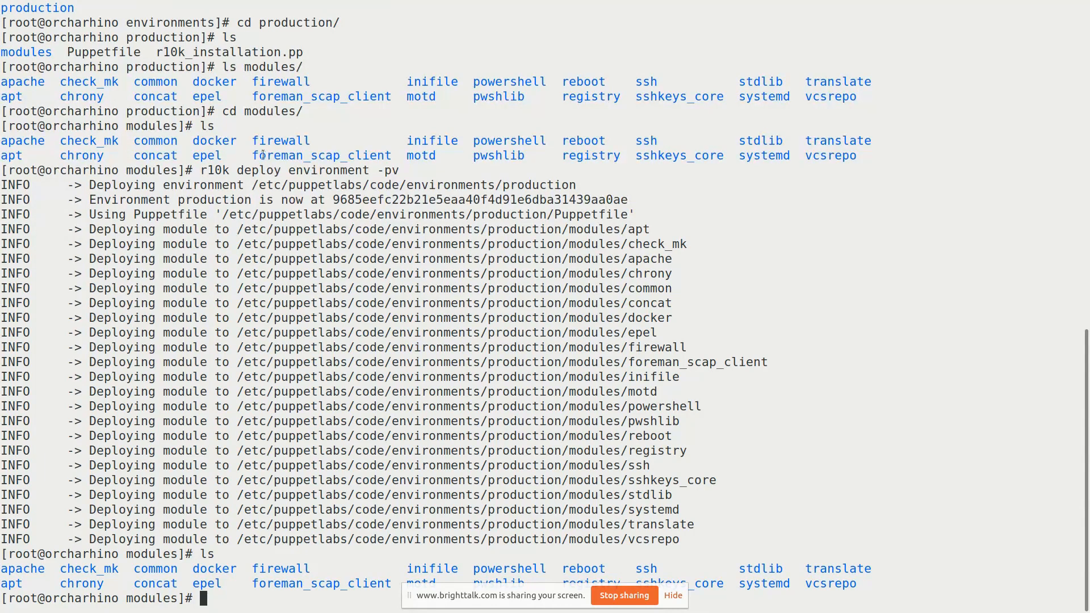
# Hide the screen-sharing notice, delete the motd module with "rm -rf motd" and list the remaining modules.
pyautogui.click(673, 596)
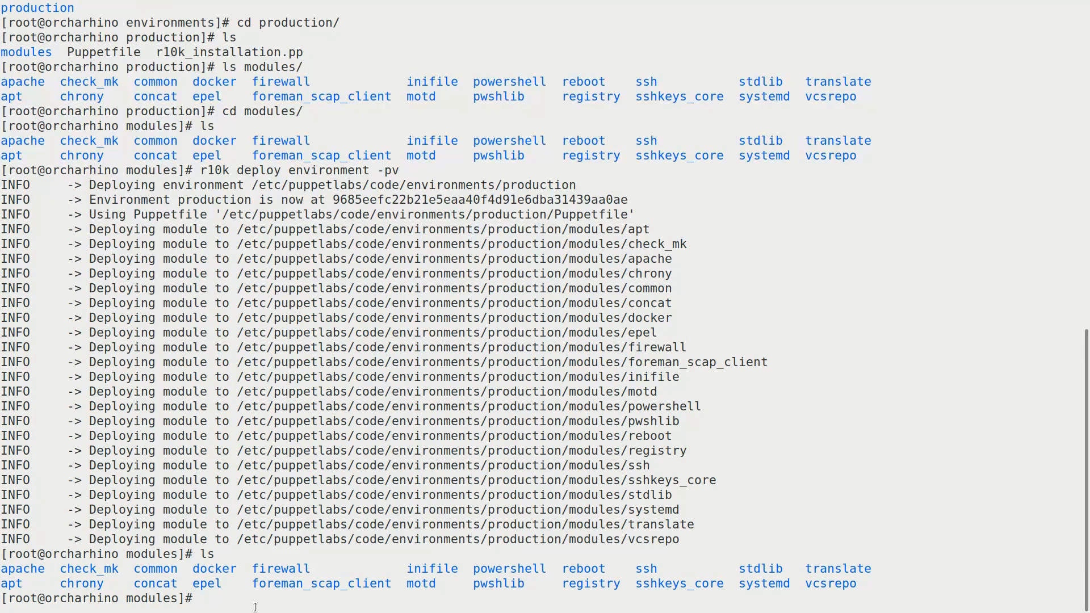
pyautogui.write('rm -rf')
pyautogui.write('motd')
pyautogui.press('Return')
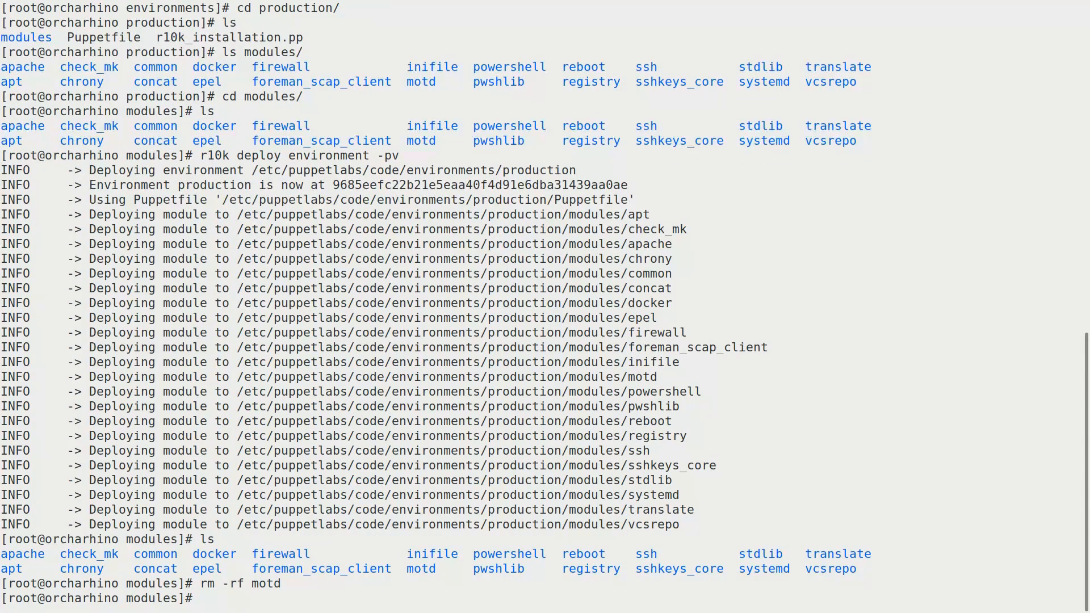
pyautogui.write('ls')
pyautogui.press('Return')
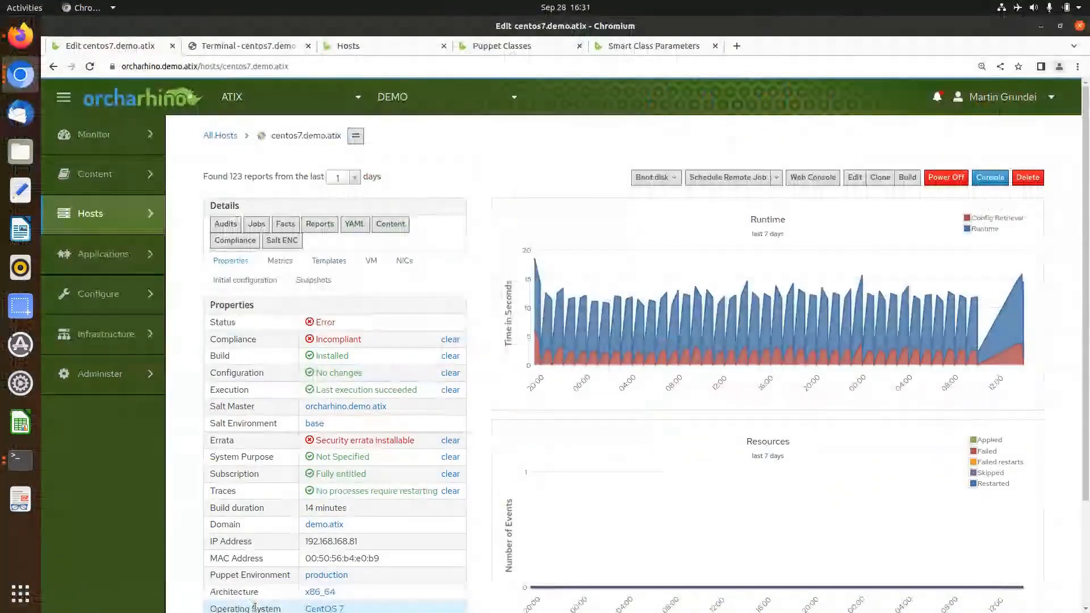
# Switch to Chromium, open the Puppet classes with the host page in its own tab, and close the old Puppet Classes and Smart Class Parameters tabs.
pyautogui.moveTo(130, 293)
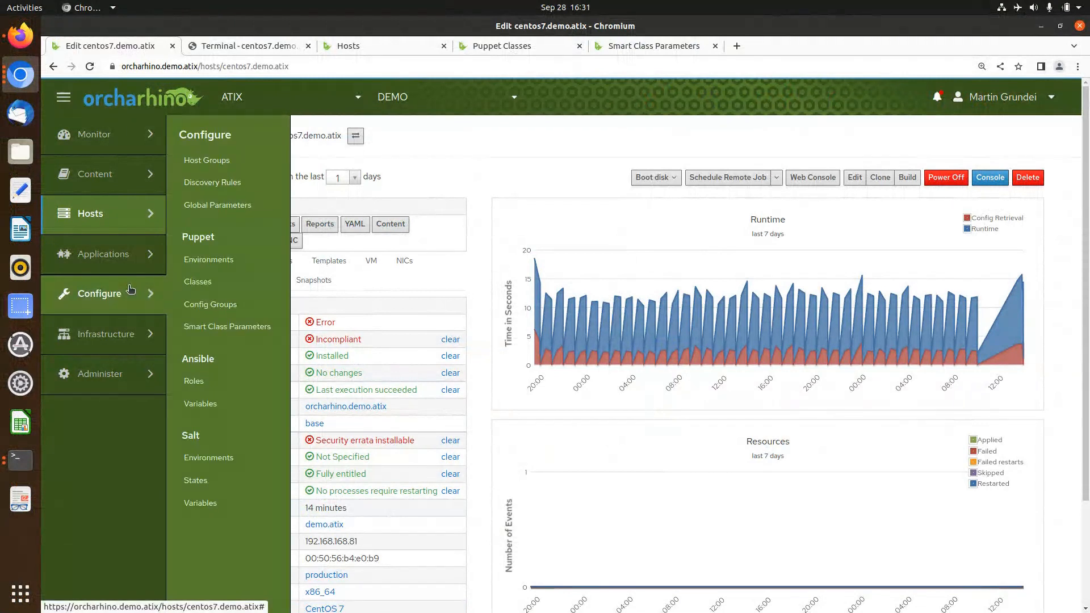
pyautogui.click(200, 282)
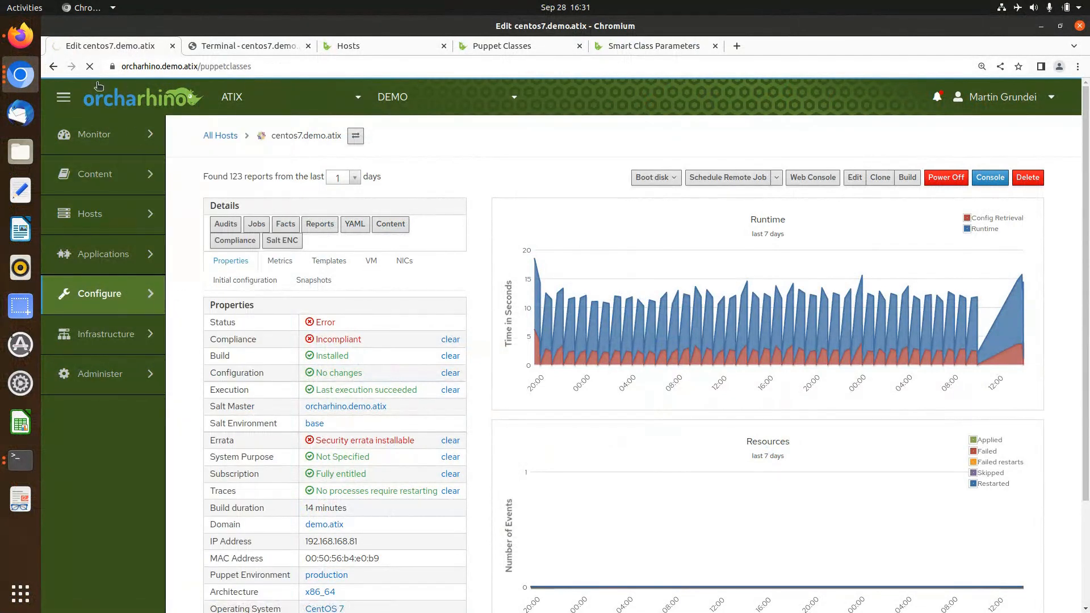
pyautogui.middleClick(53, 67)
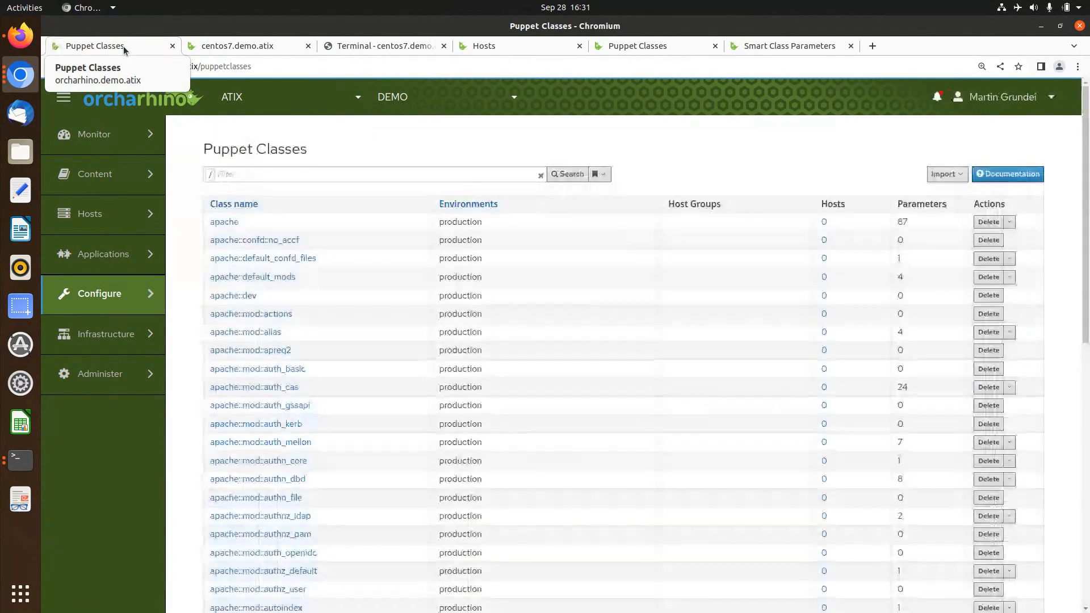
pyautogui.click(715, 46)
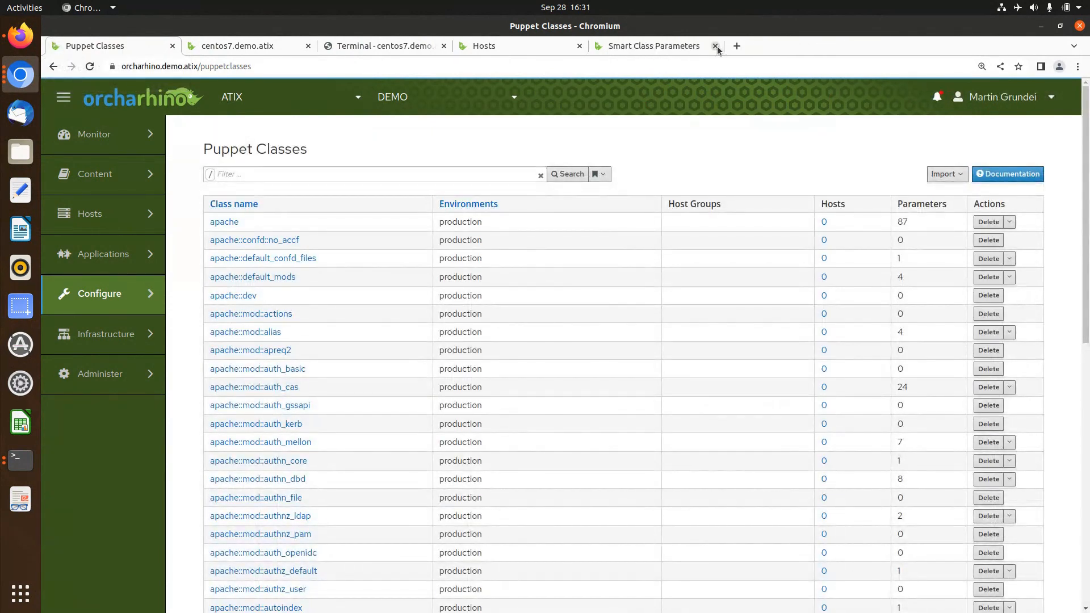
pyautogui.click(715, 46)
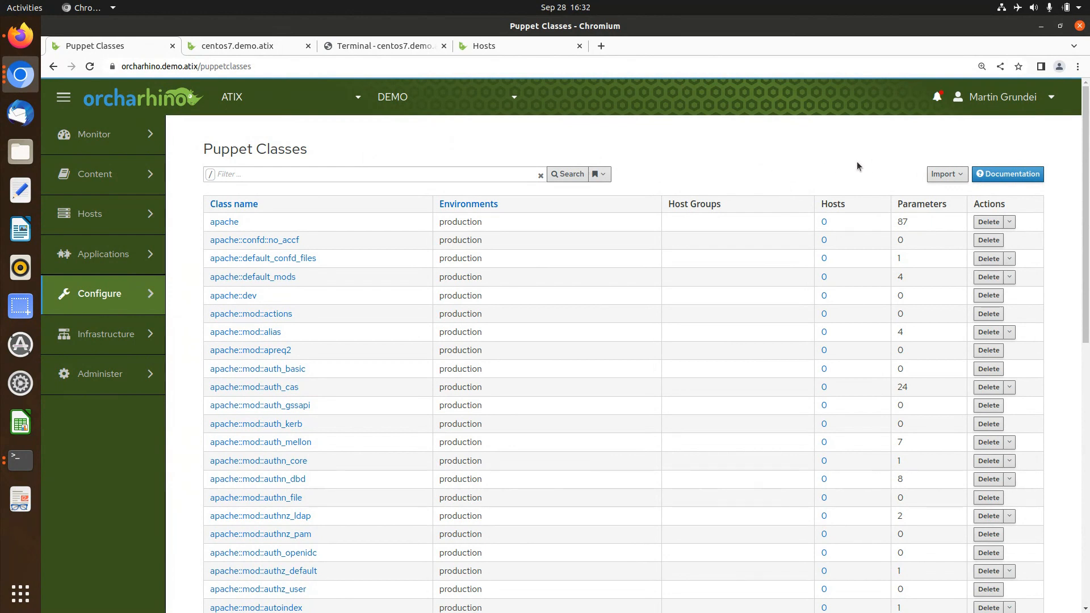
# Import the Puppet environments from orcharhino.demo.atix and apply the removal of motd from the production environment.
pyautogui.click(963, 179)
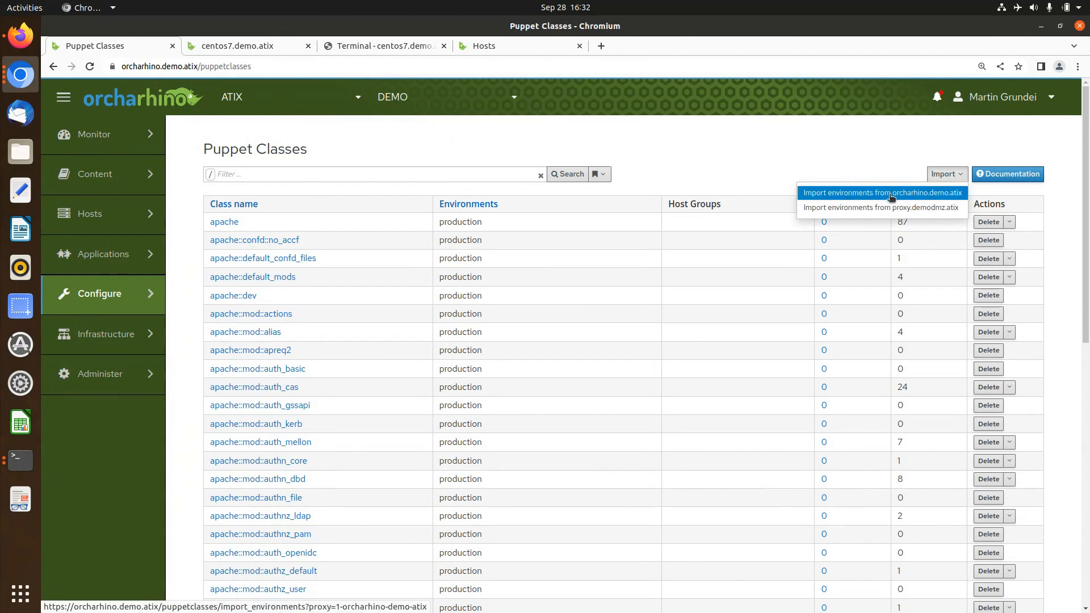
pyautogui.click(934, 194)
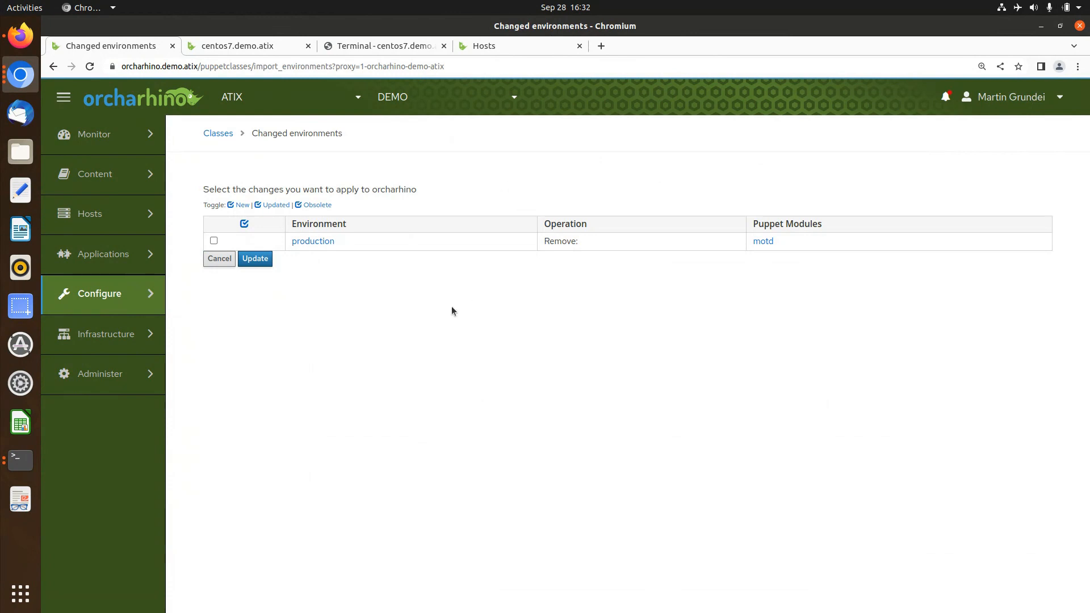
pyautogui.click(214, 241)
pyautogui.click(257, 259)
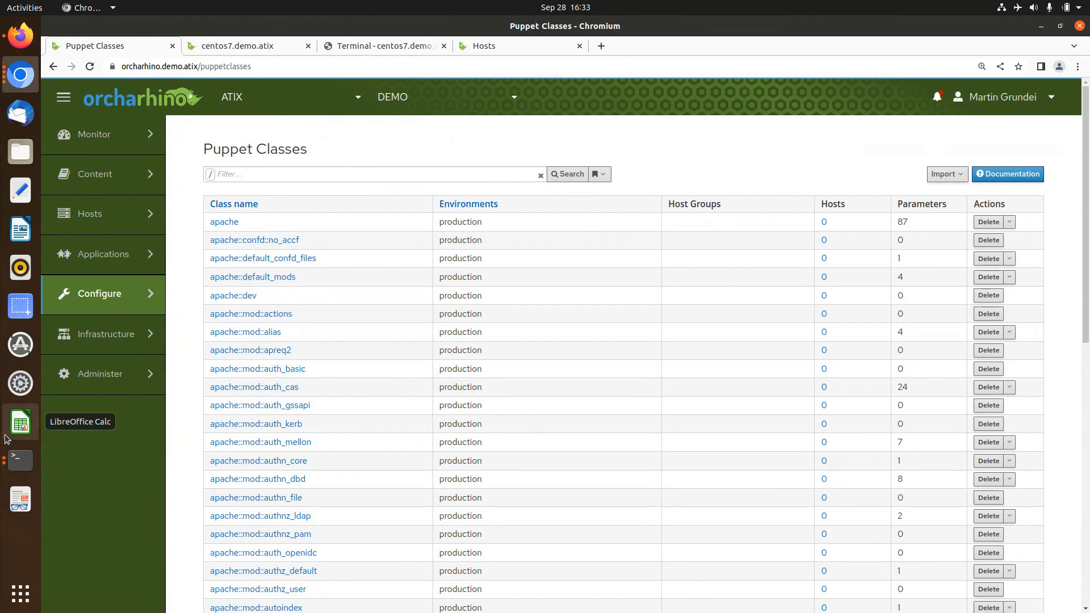
# Switch back to the server terminal, redeploy the modules with "r10k deploy environment -pv" and list the modules directory.
pyautogui.press('super+Page_Down')
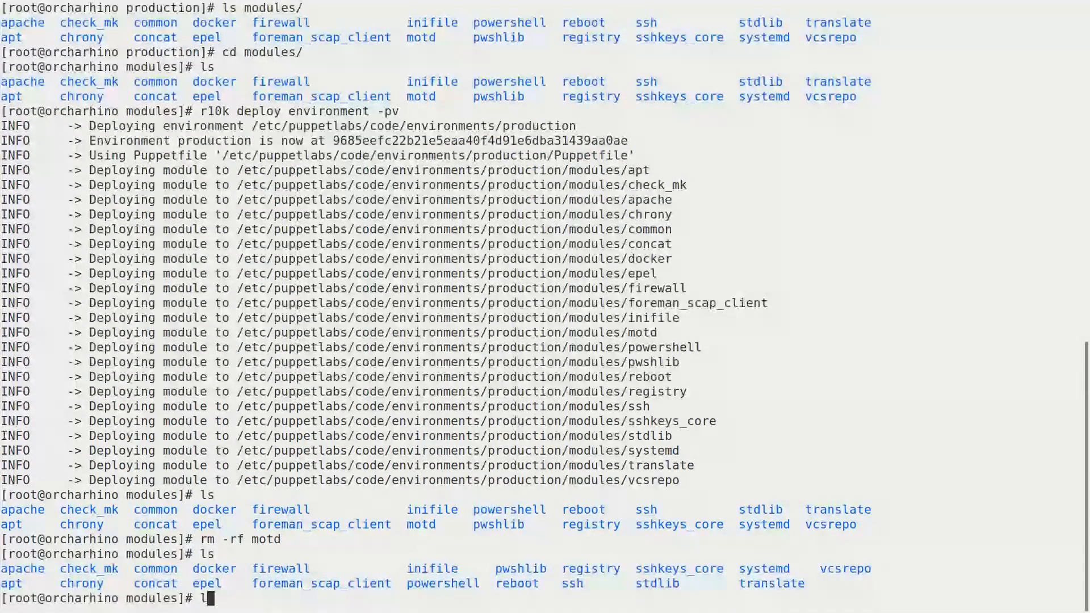
pyautogui.write('ls')
pyautogui.press('Return')
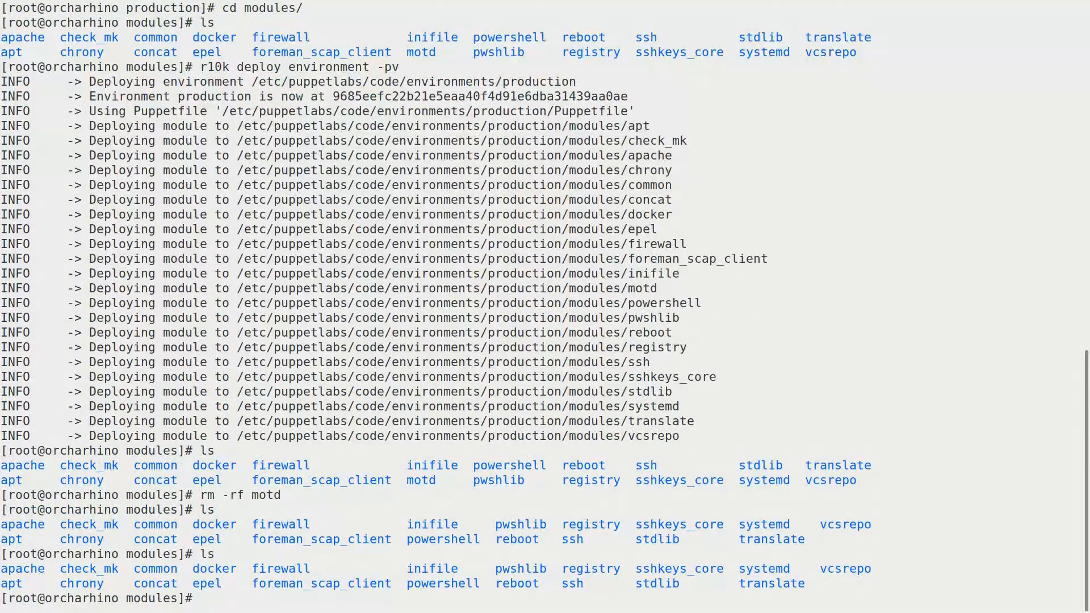
pyautogui.write('ls')
pyautogui.press('Up')
pyautogui.press('Up')
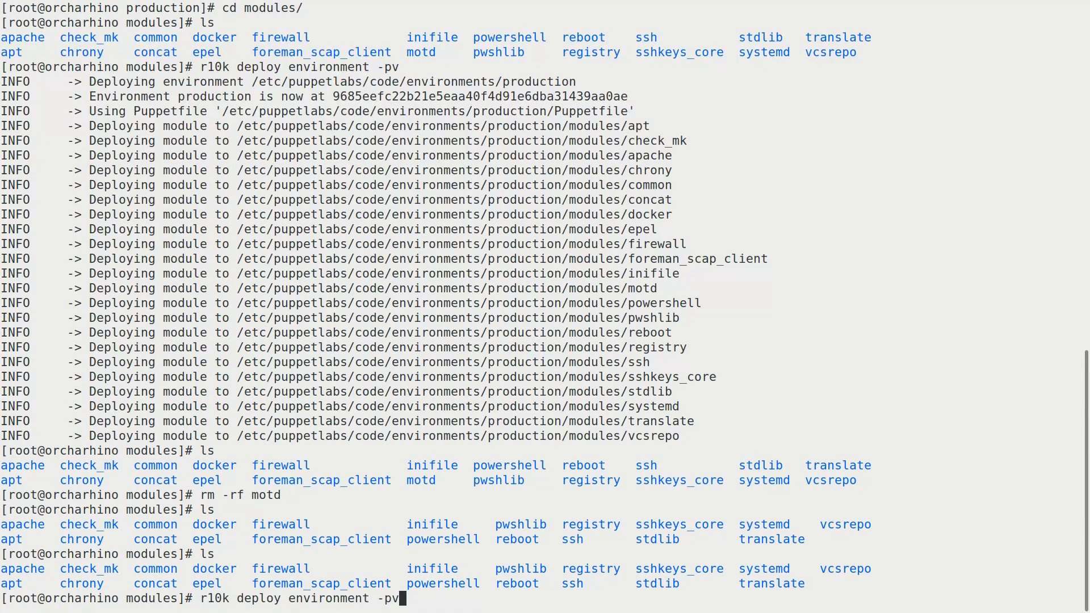
pyautogui.press('Return')
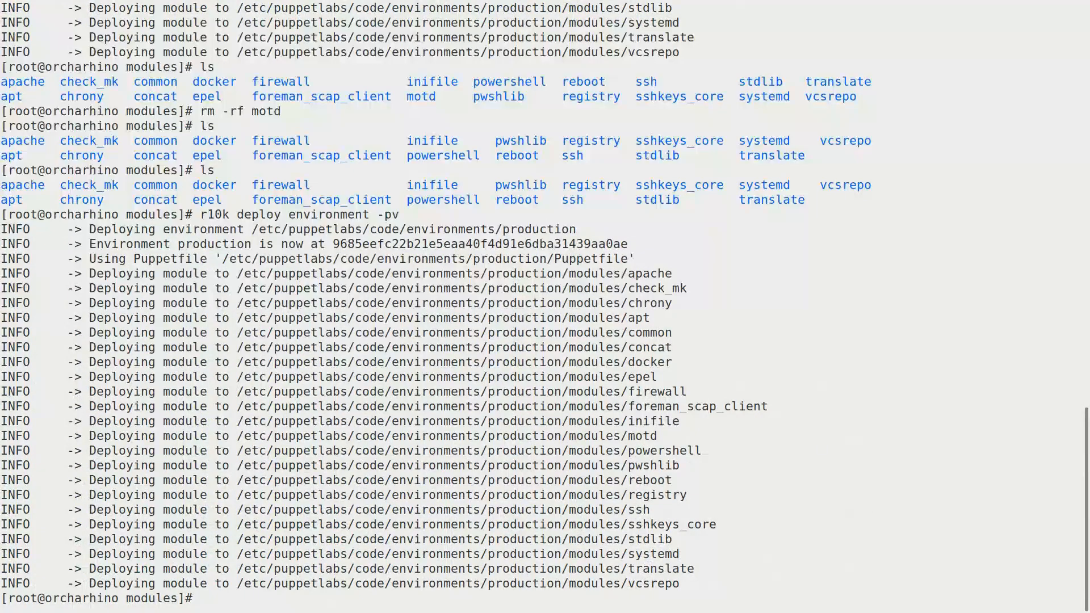
pyautogui.write('ls')
pyautogui.press('Return')
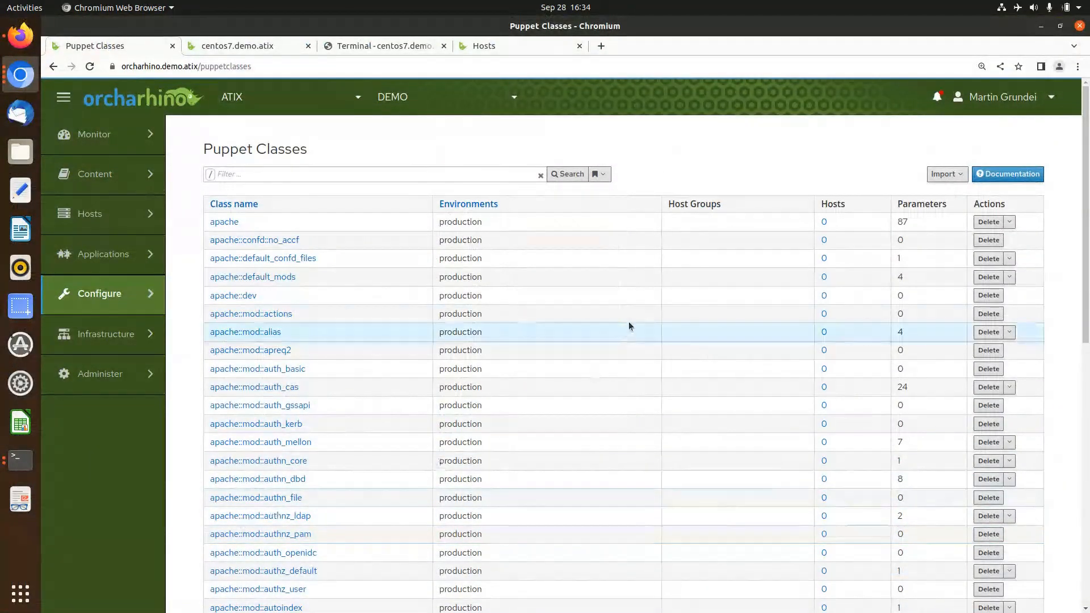
# Import the Puppet environments from orcharhino.demo.atix, apply the addition of motd to the production environment and dismiss the notification.
pyautogui.click(963, 177)
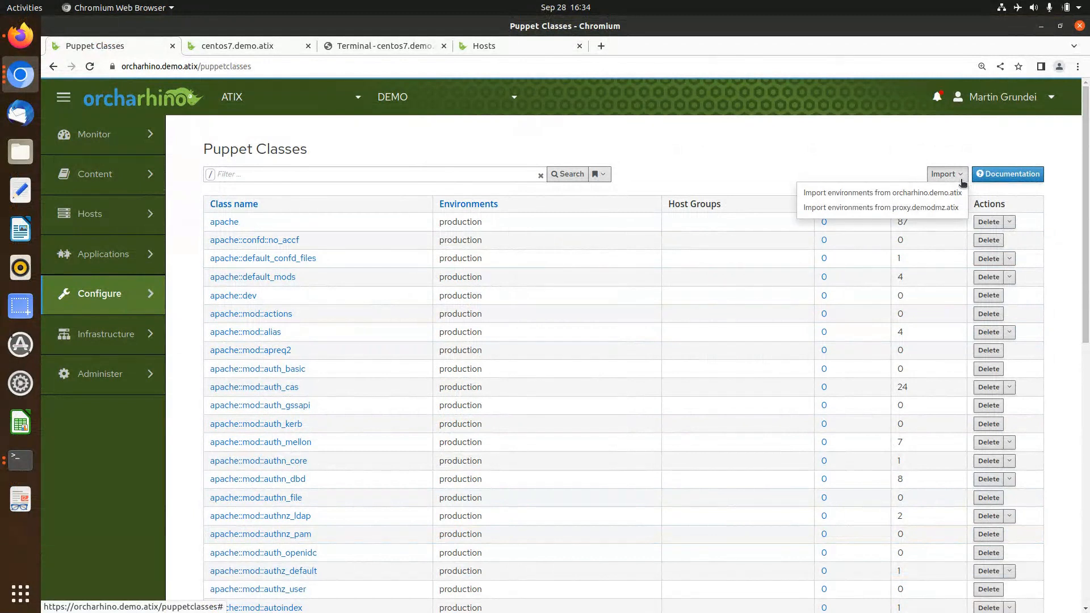
pyautogui.click(944, 193)
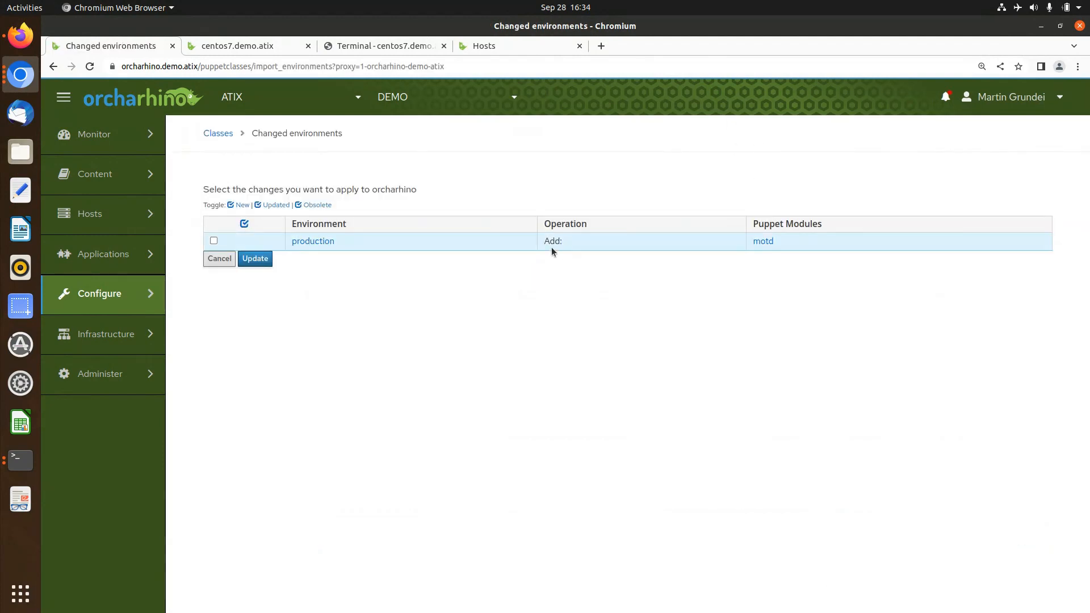
pyautogui.click(214, 241)
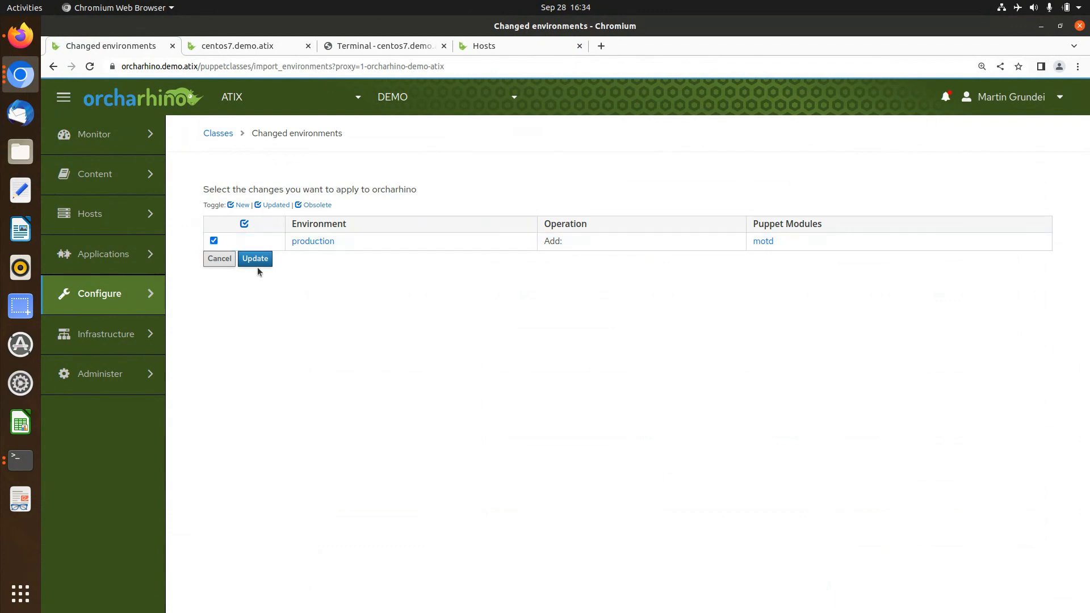
pyautogui.click(255, 259)
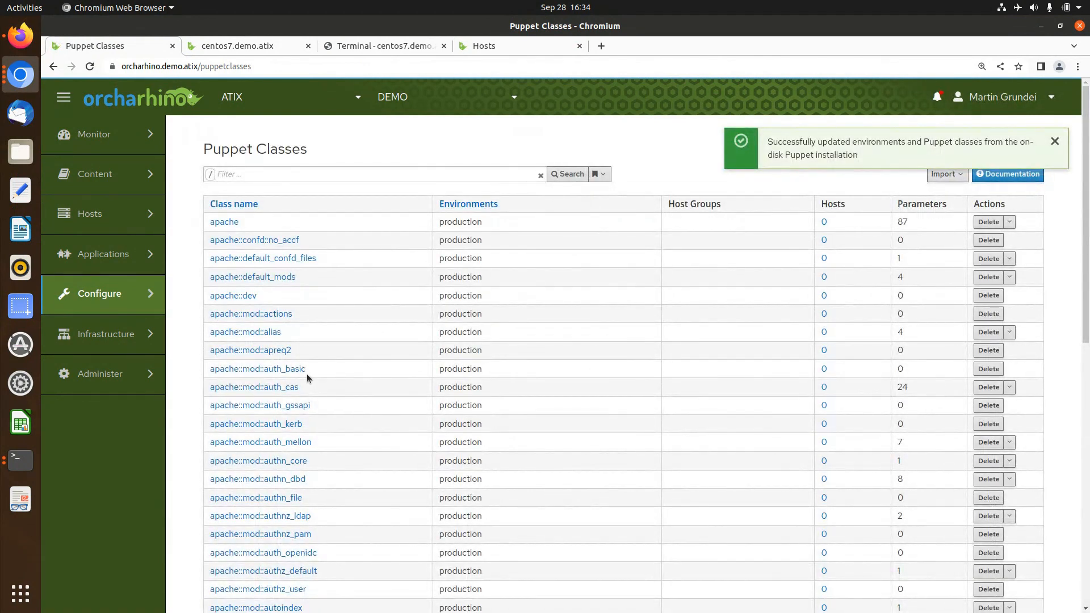
pyautogui.click(1055, 142)
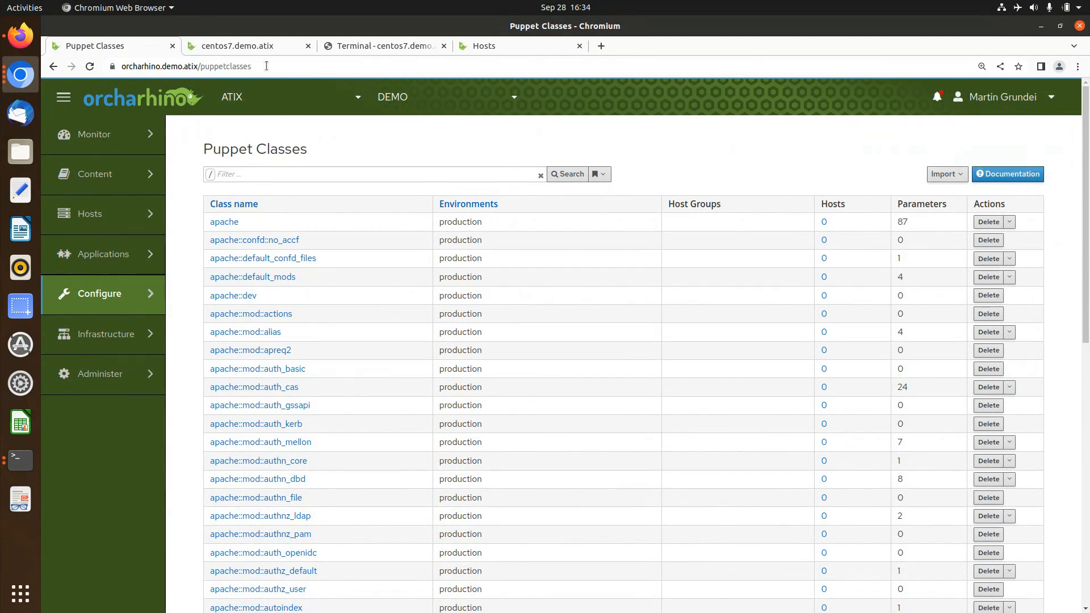
# Edit the host centos7.demo.atix to include the motd class in its Puppet classes and submit the change.
pyautogui.click(256, 48)
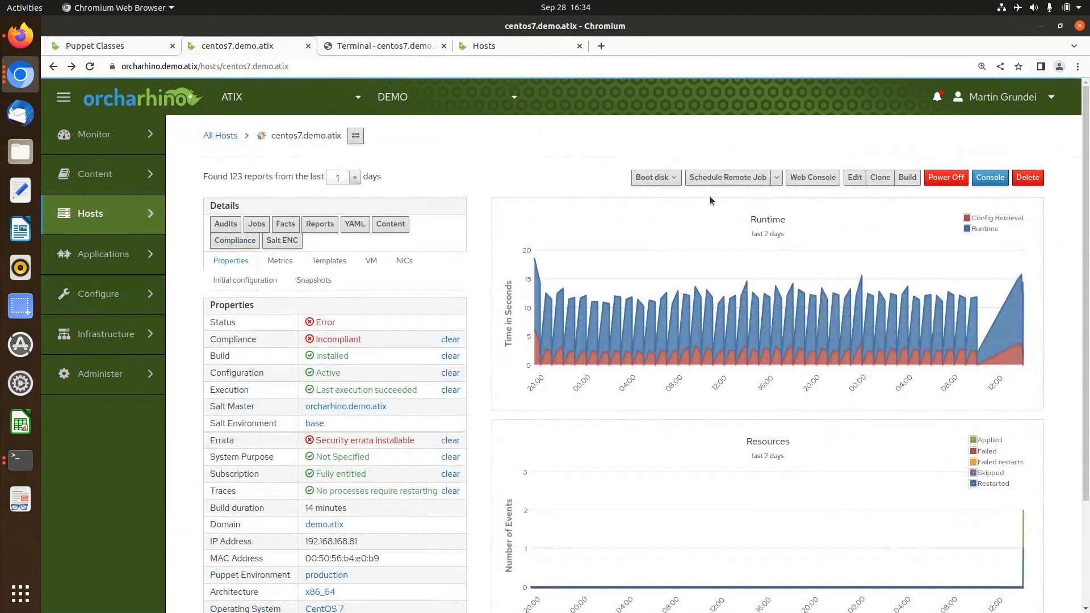
pyautogui.click(852, 182)
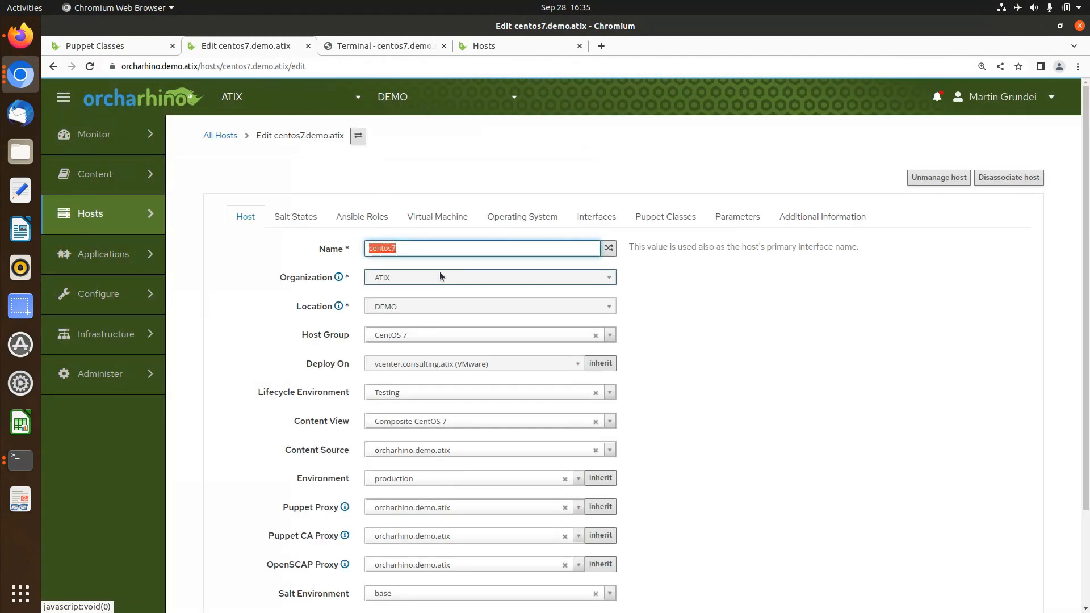
pyautogui.click(674, 221)
pyautogui.click(736, 328)
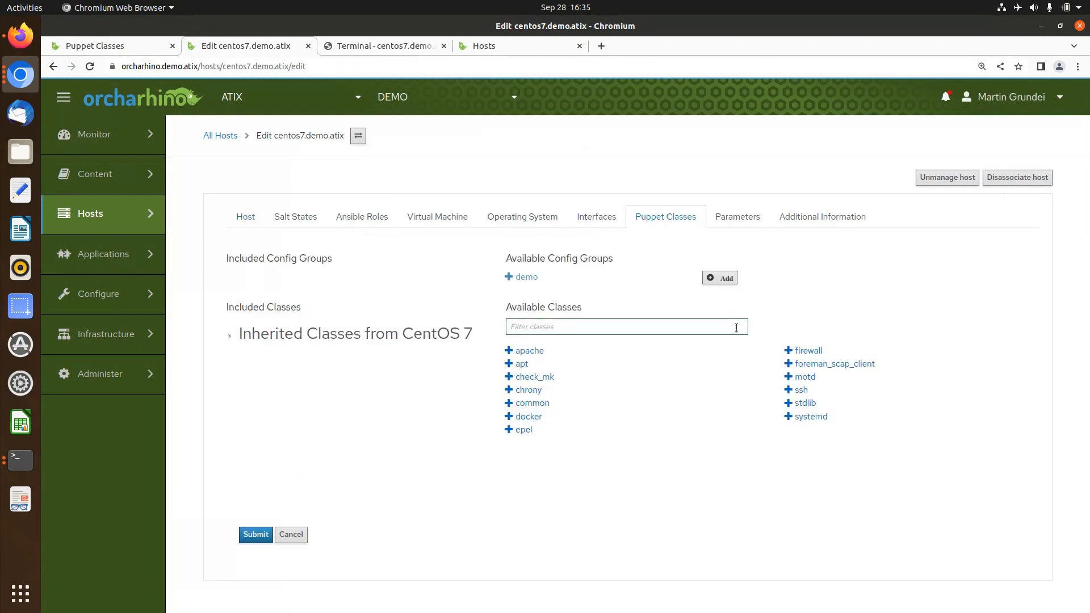
pyautogui.click(788, 377)
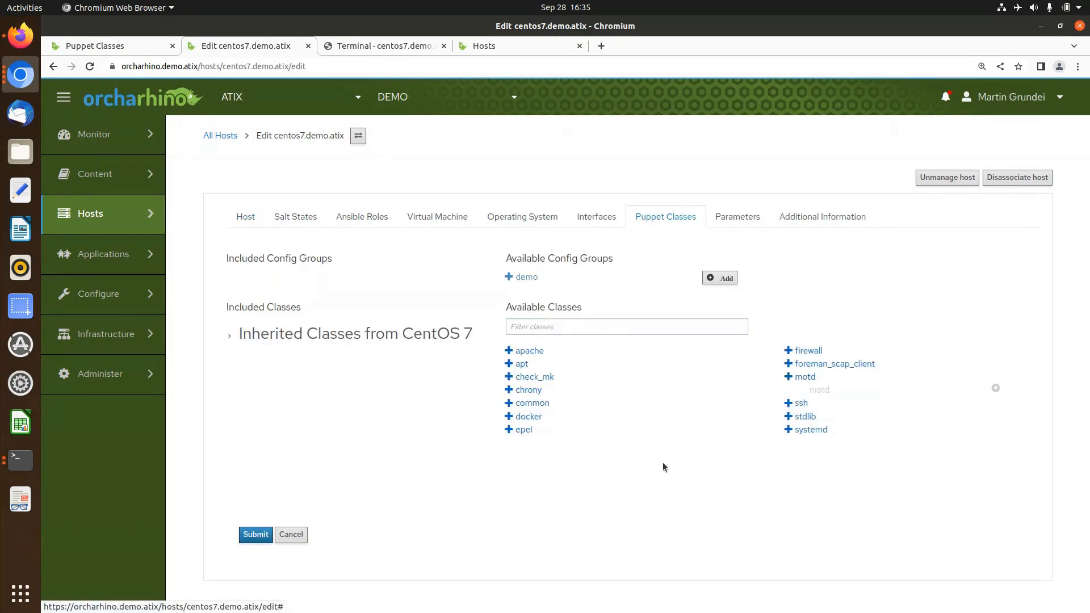
pyautogui.click(995, 389)
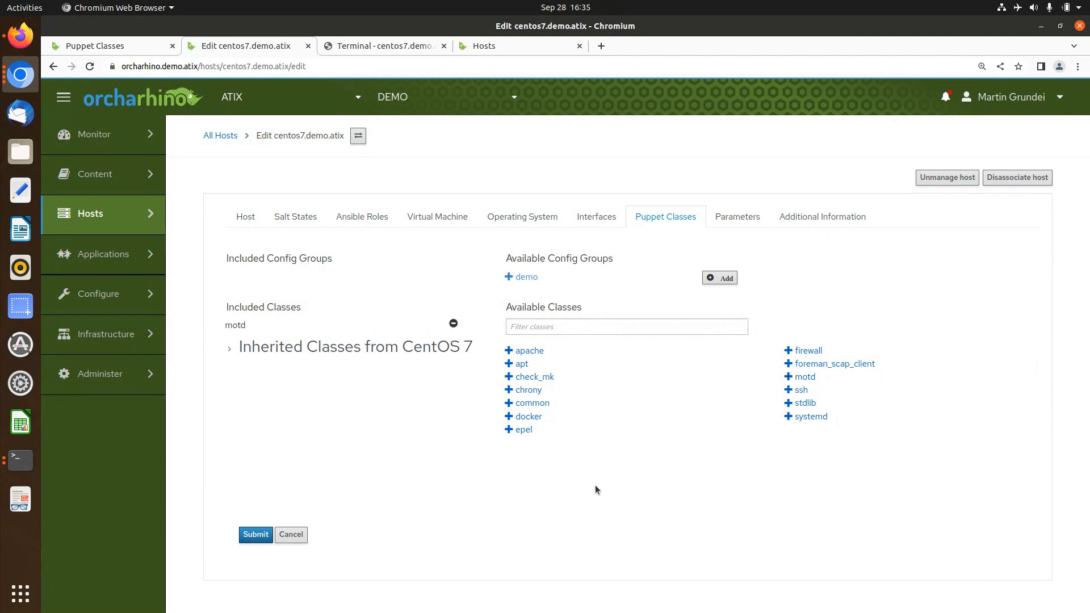
pyautogui.click(256, 535)
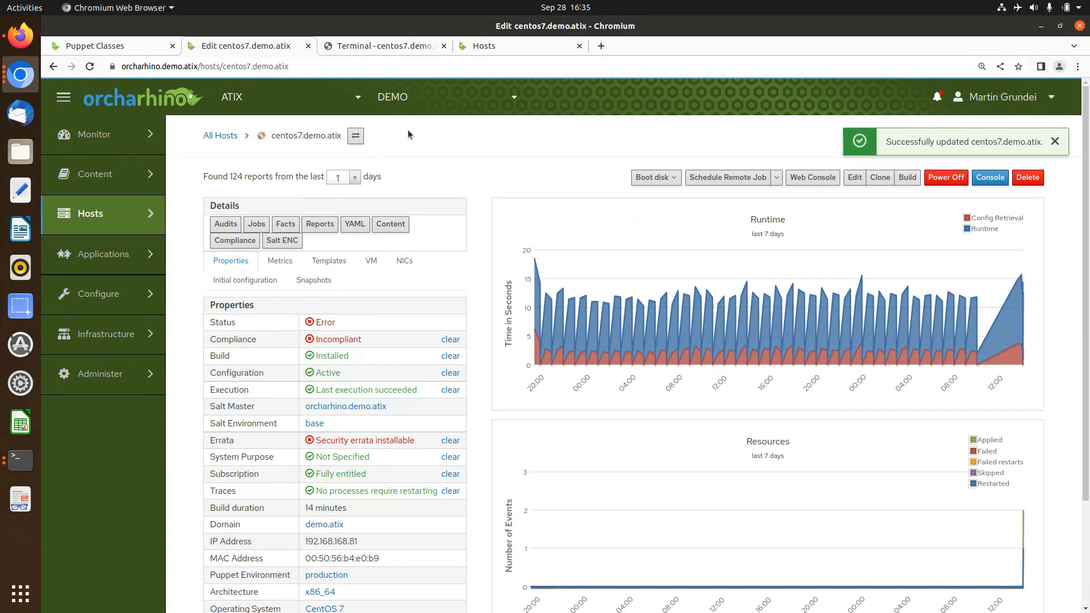
# Run "puppet agent -t" again in the web console terminal of centos7.demo.atix.
pyautogui.click(406, 50)
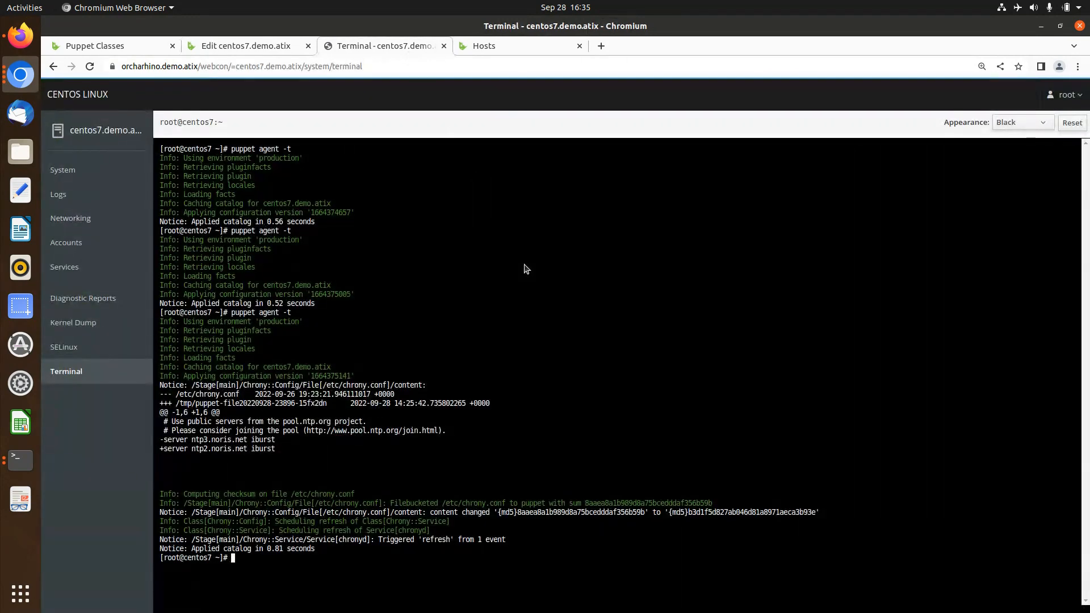
pyautogui.press('Up')
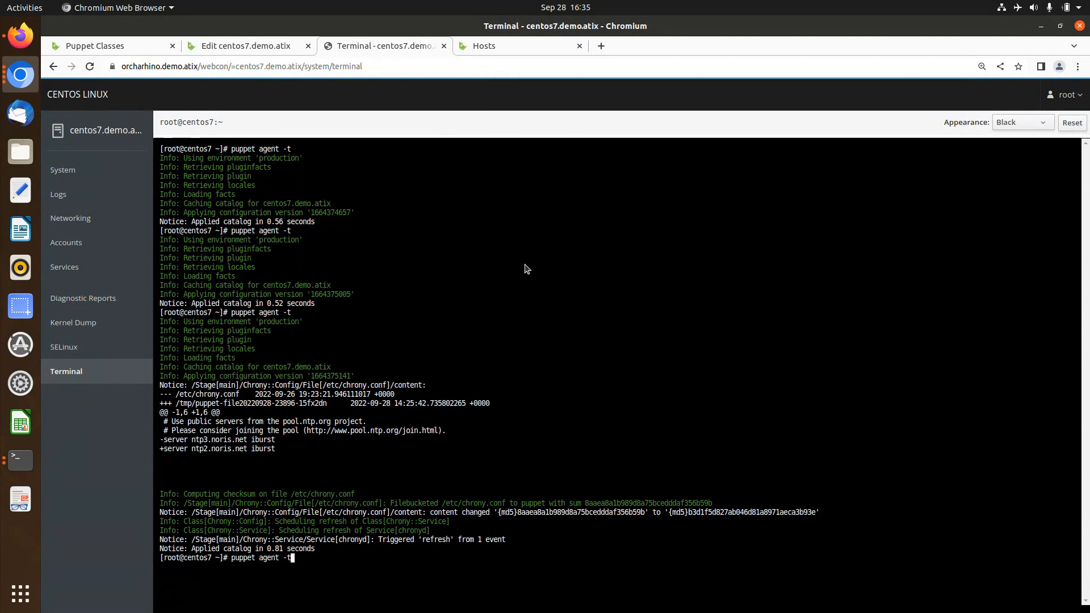
pyautogui.press('Return')
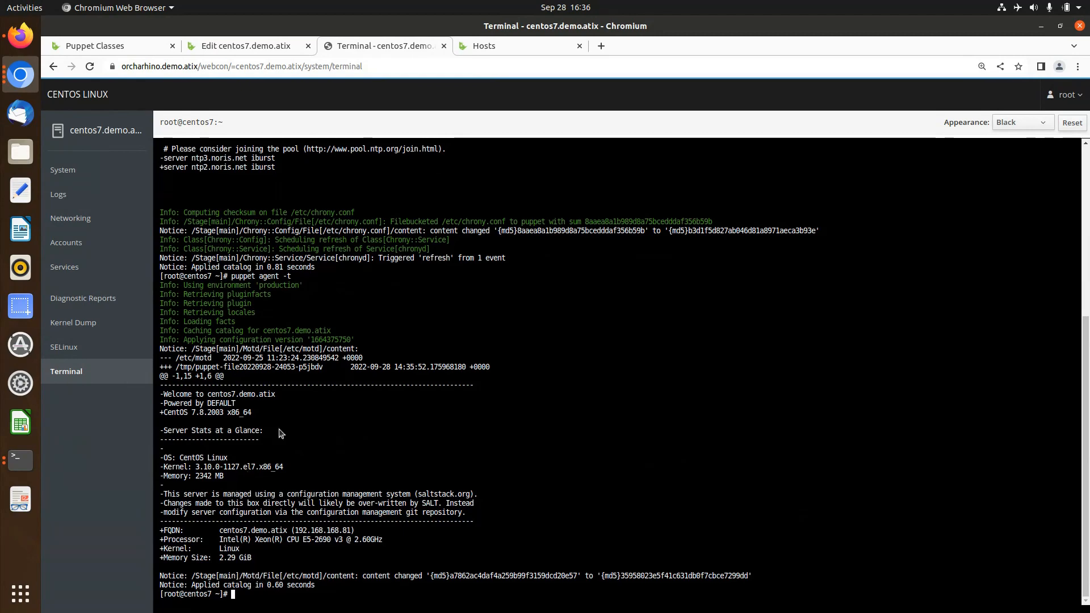
# Return to the centos7.demo.atix host page, list its configuration reports and examine the most recent Puppet report.
pyautogui.click(240, 45)
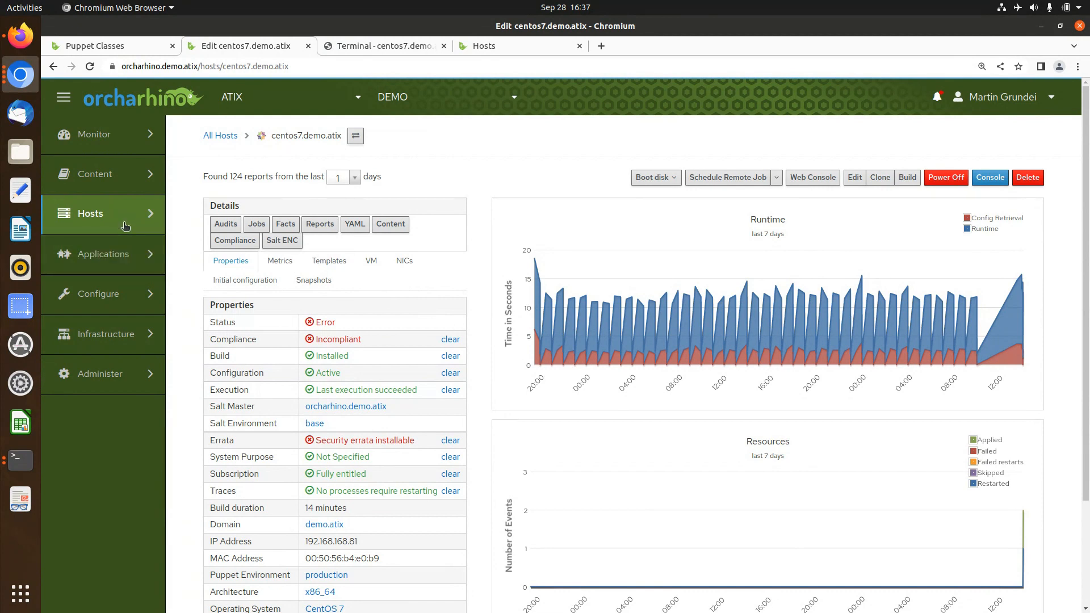
pyautogui.moveTo(124, 226)
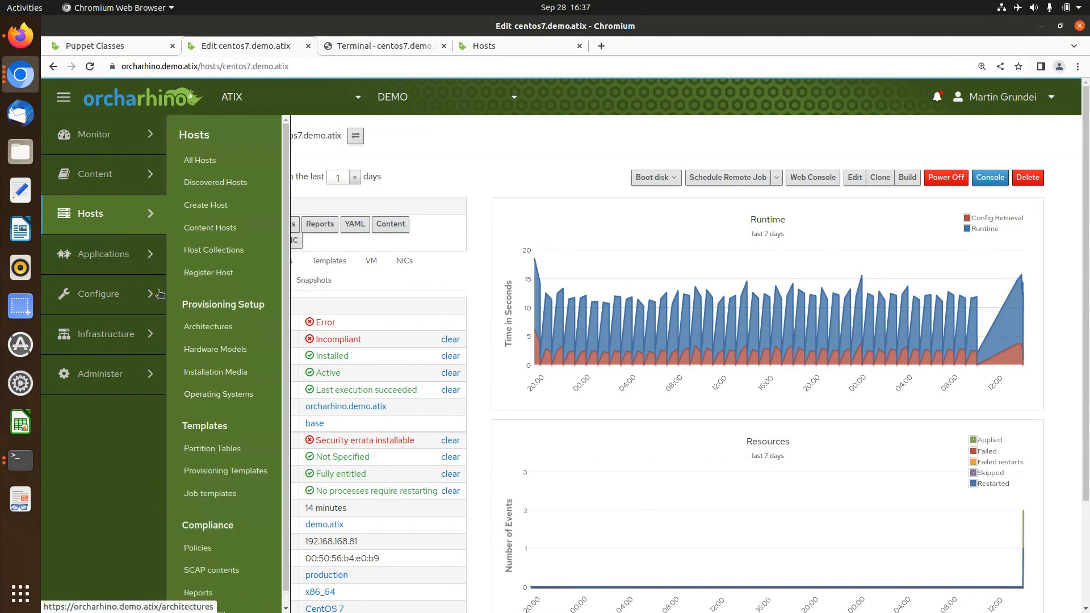
pyautogui.moveTo(137, 295)
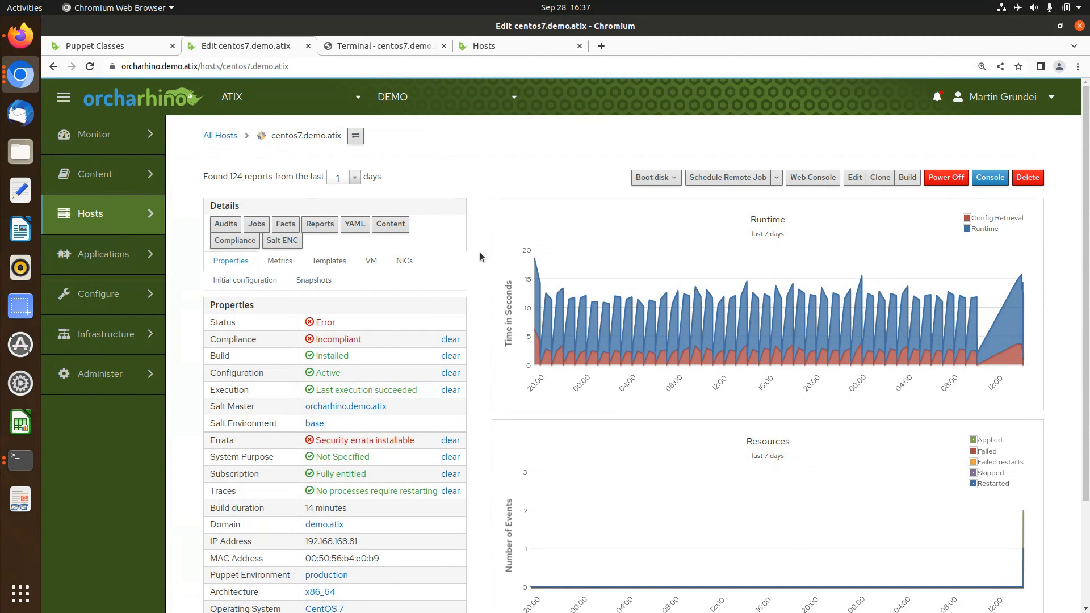
pyautogui.click(325, 229)
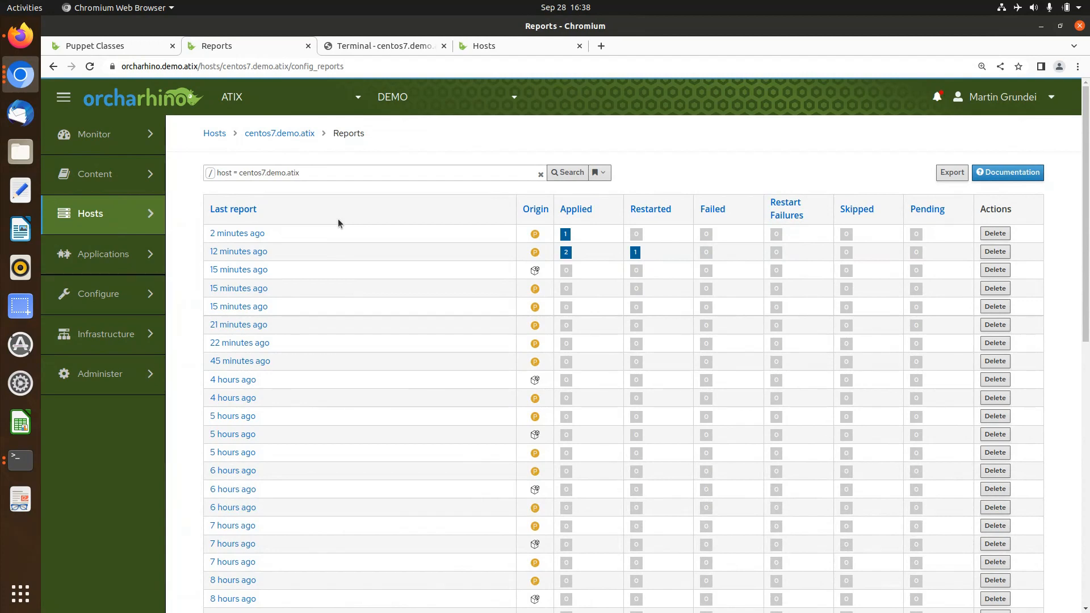
pyautogui.click(250, 235)
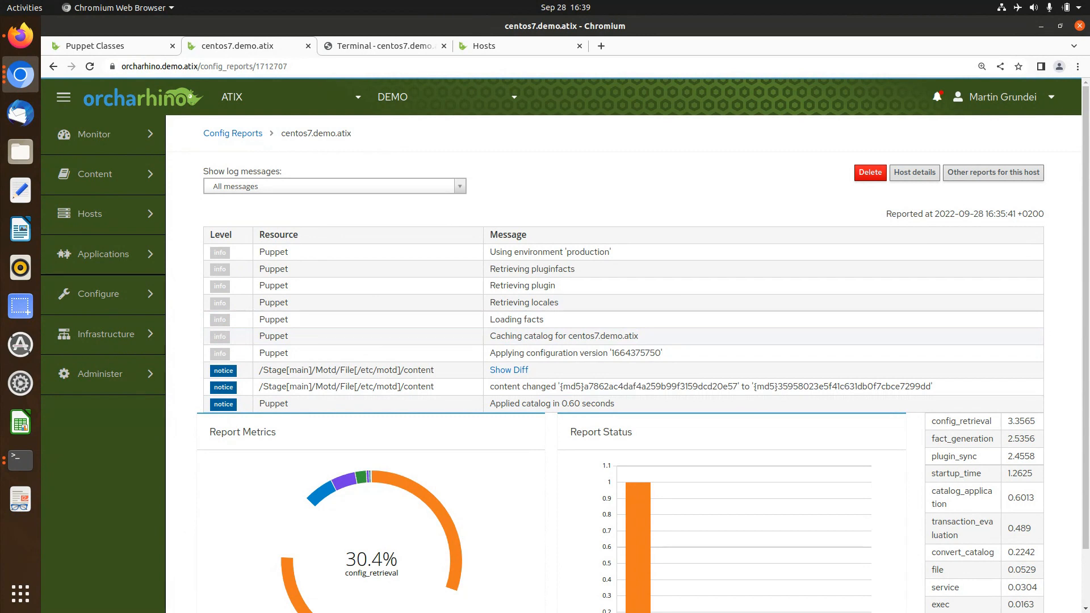
pyautogui.hotkey('alt', 'Tab')
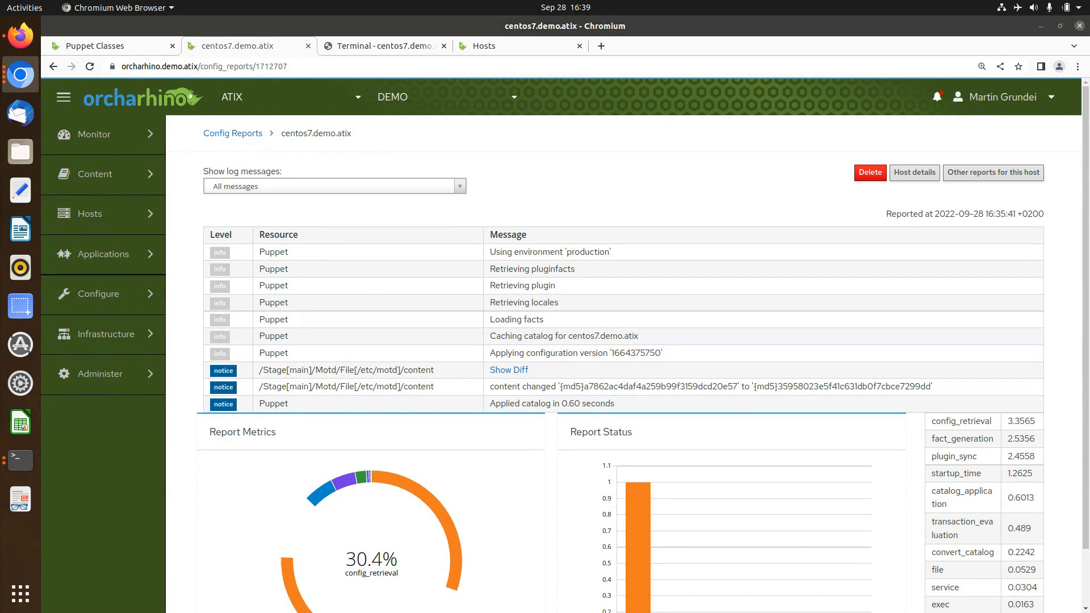